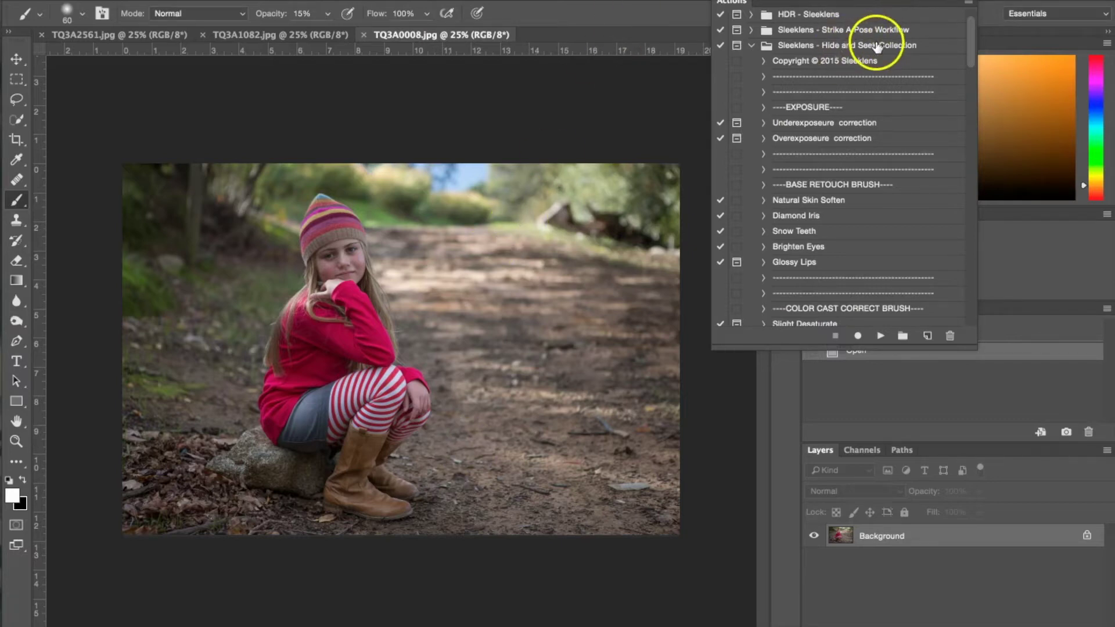
# - Run the Brighten Eyes action from the Base Retouch Brush section of the Sleeklens - Hide and Seek Collection
pyautogui.moveTo(733, 3); pyautogui.dragTo(775, 12)
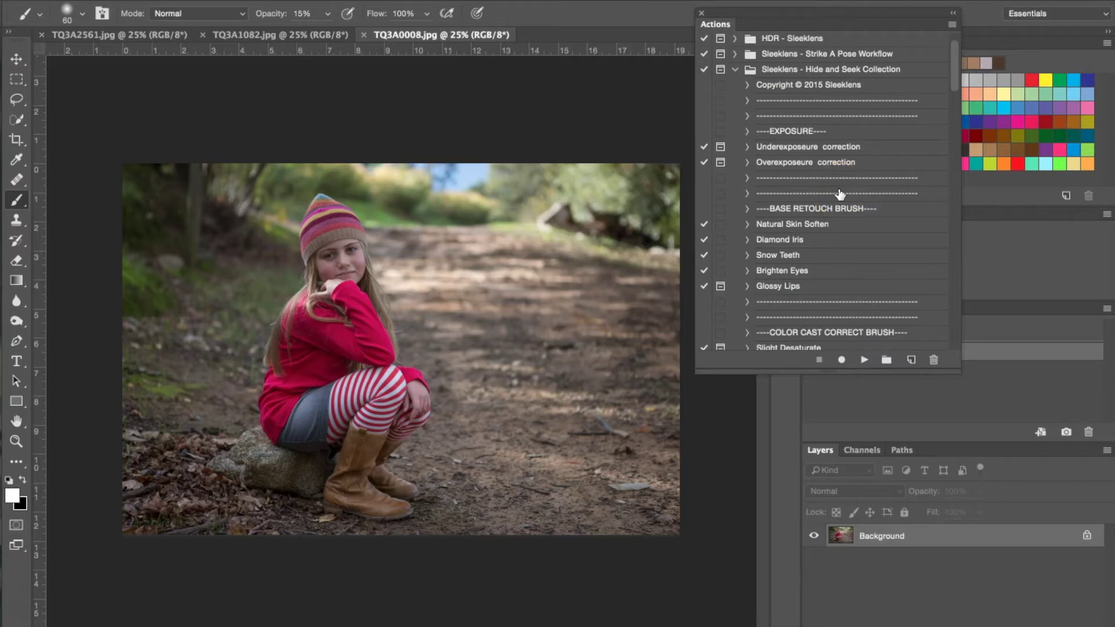
pyautogui.scroll(-5, 840, 193)
pyautogui.click(834, 122)
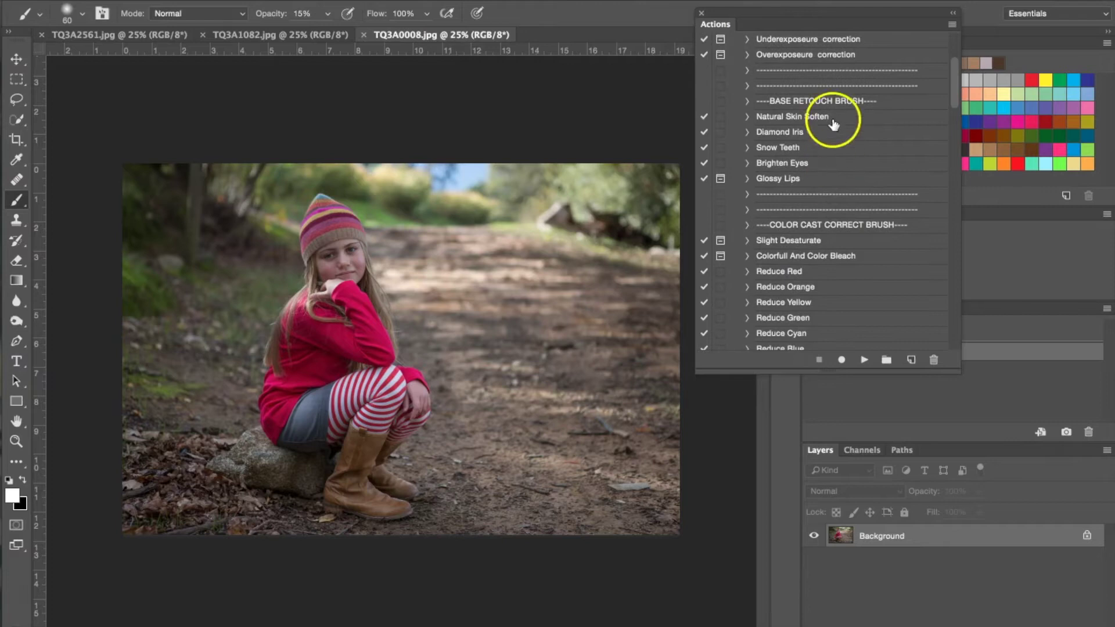
pyautogui.click(783, 162)
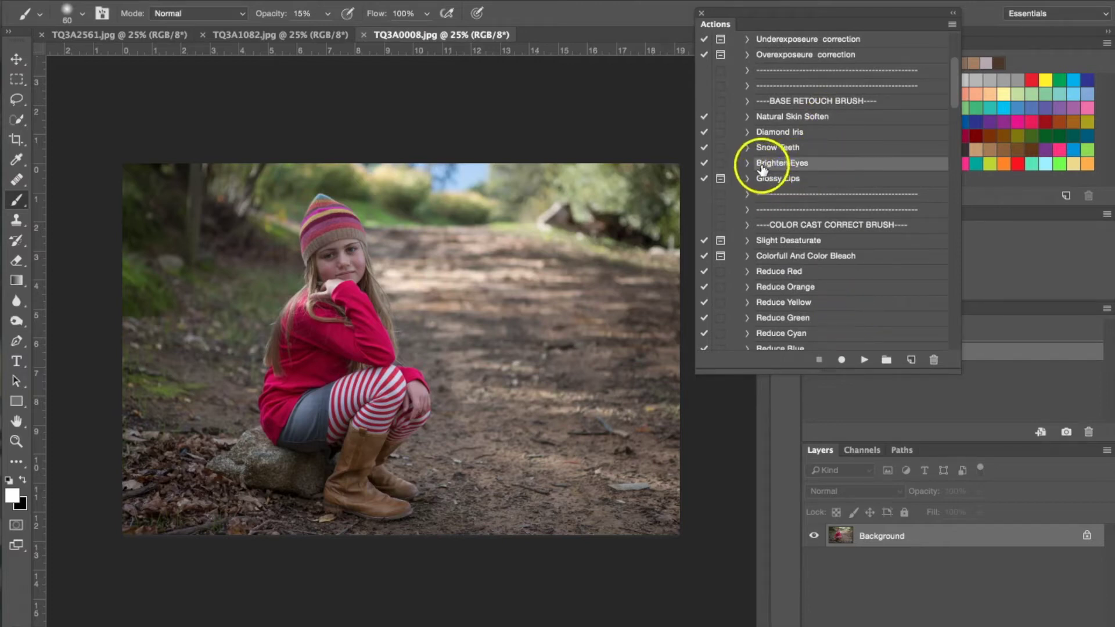
pyautogui.click(865, 360)
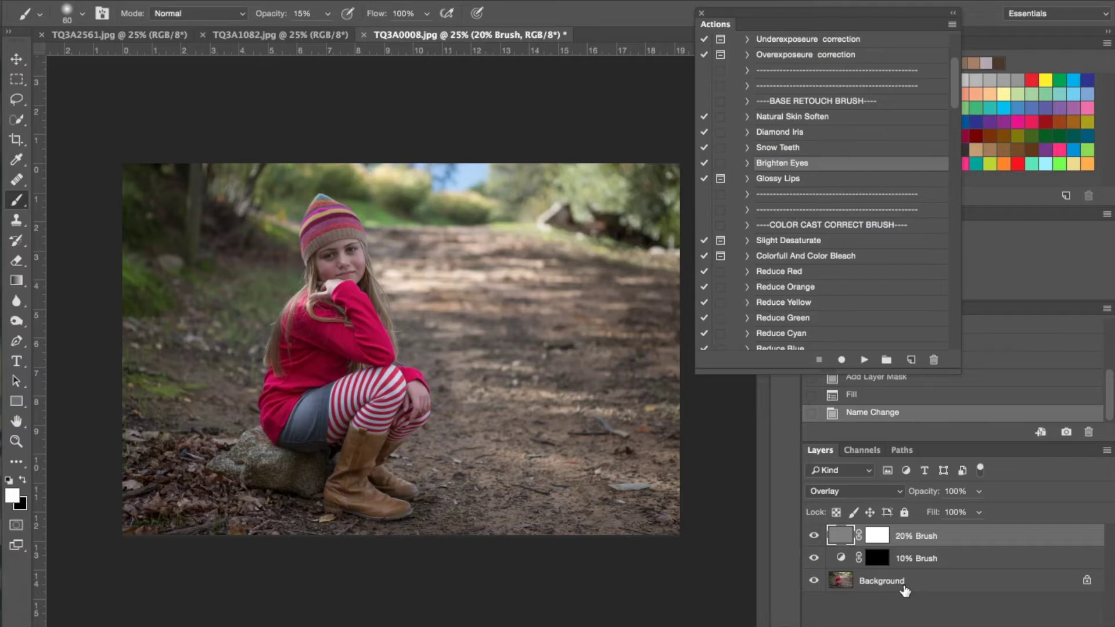
# - Paint over both of the girl's eyes on the 20% Brush layer with a small soft white brush, size 40, at 15% opacity
pyautogui.click(21, 202)
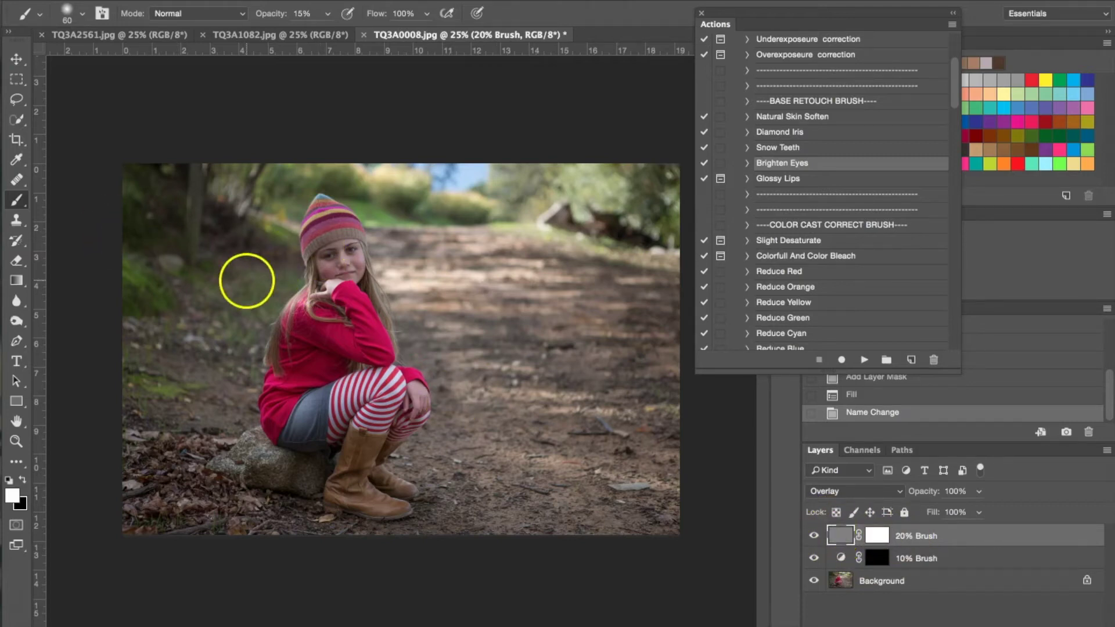
pyautogui.scroll(4, 247, 282)
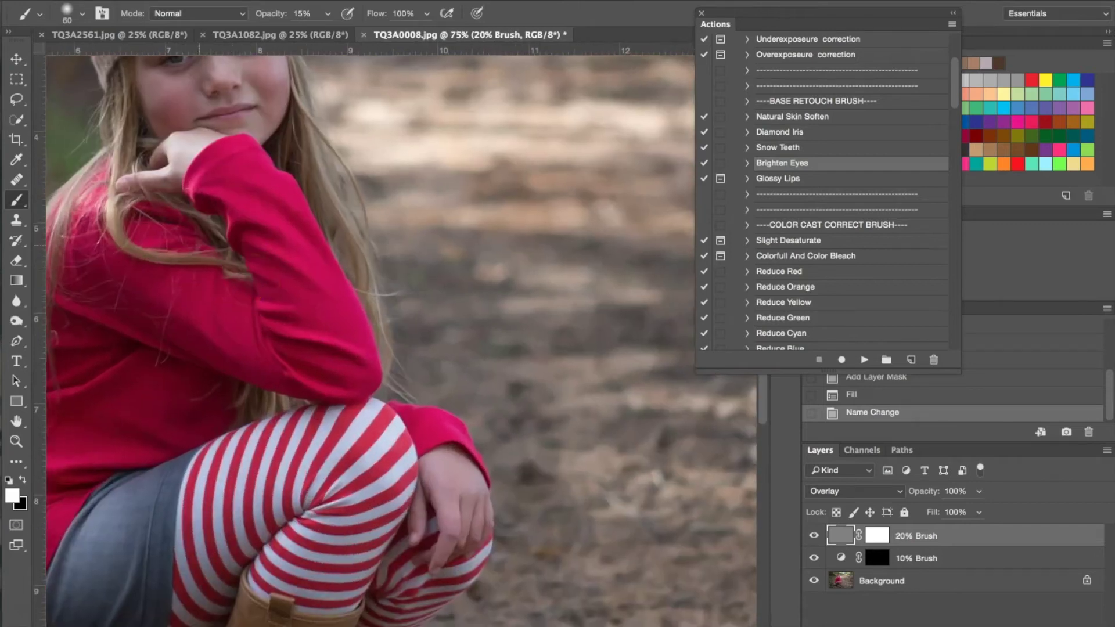
pyautogui.scroll(2, 247, 282)
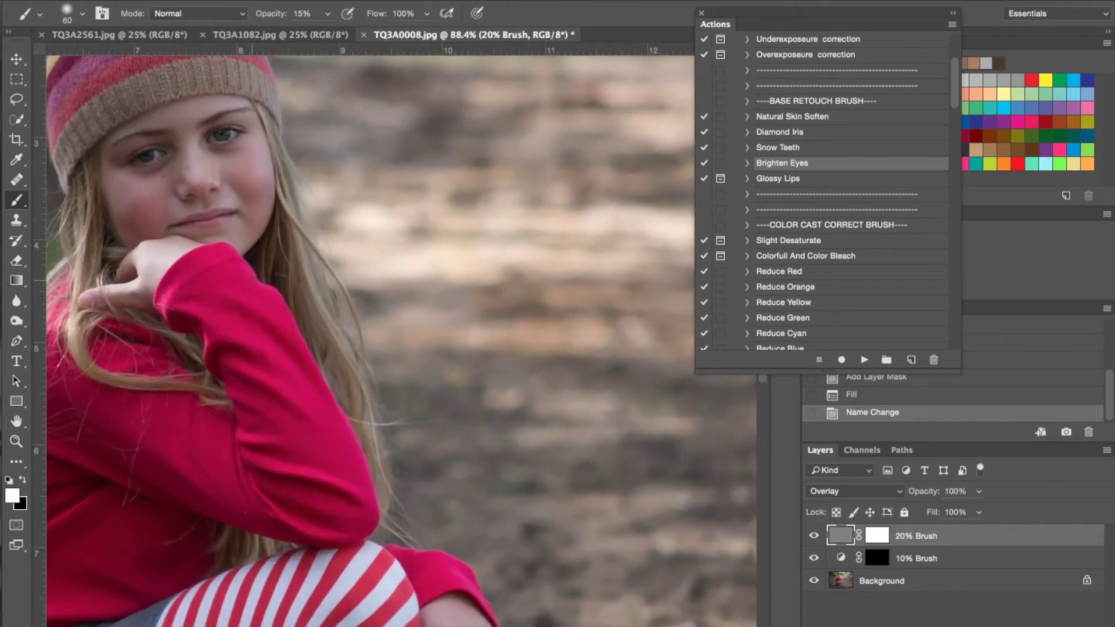
pyautogui.scroll(-3, 252, 281)
pyautogui.scroll(5, 252, 281)
pyautogui.hscroll(-3, 252, 281)
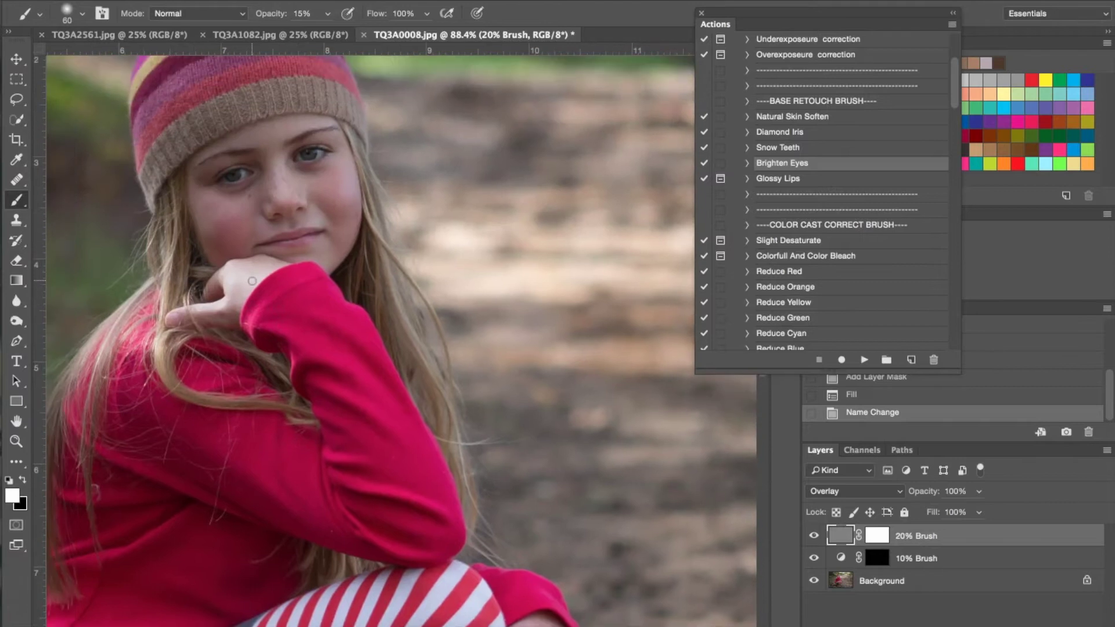
pyautogui.moveTo(244, 212); pyautogui.dragTo(237, 182)
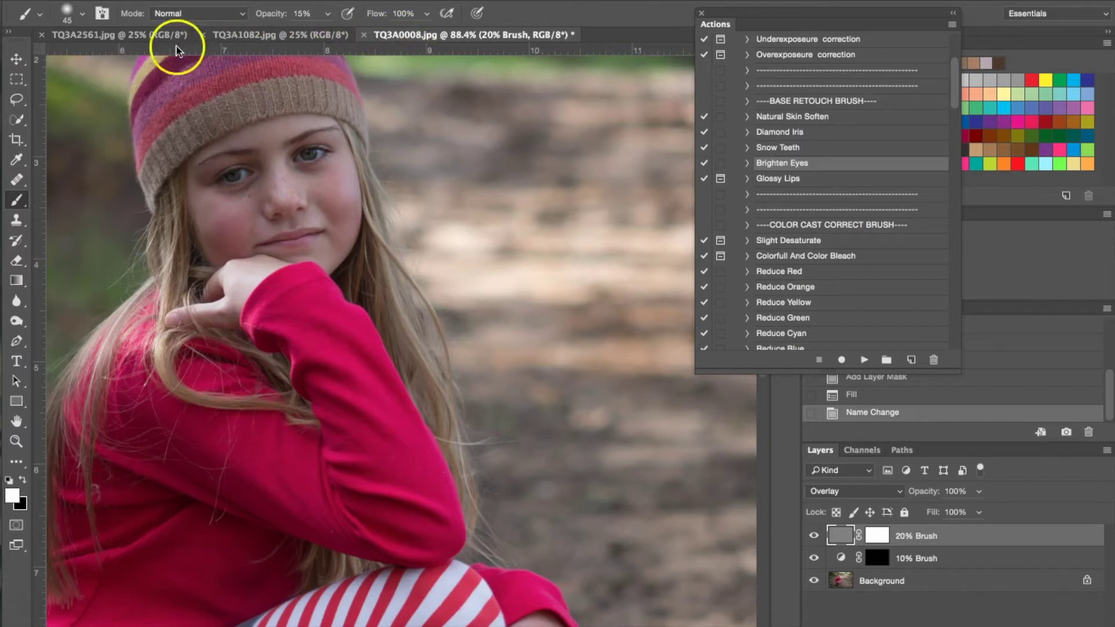
pyautogui.click(76, 21)
pyautogui.click(76, 20)
pyautogui.moveTo(236, 142); pyautogui.dragTo(250, 152)
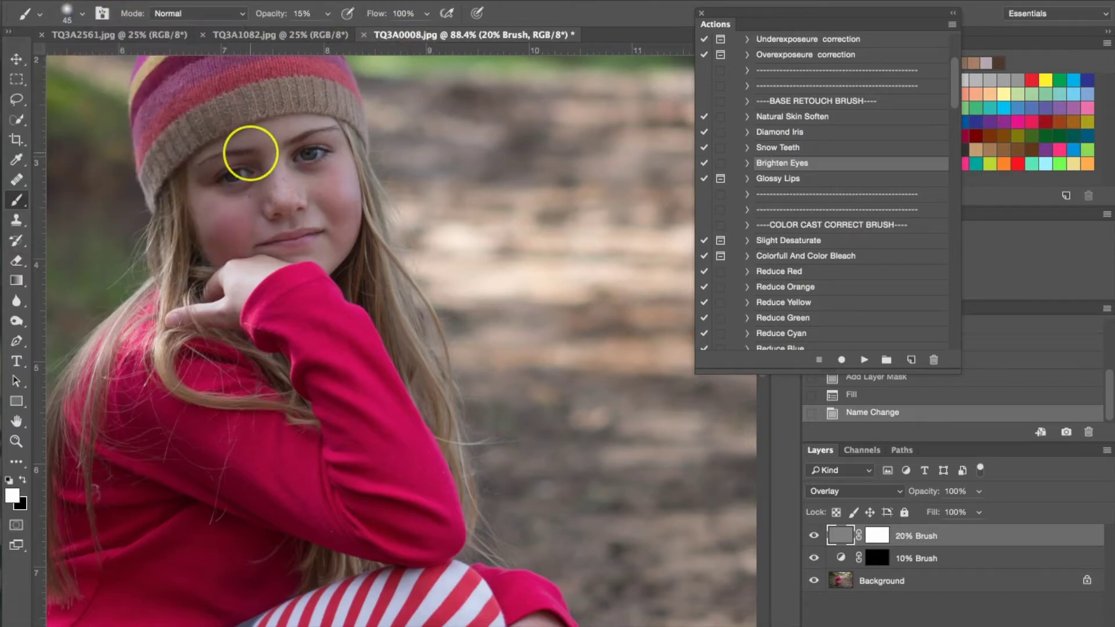
pyautogui.click(250, 220)
pyautogui.moveTo(250, 220); pyautogui.dragTo(237, 180)
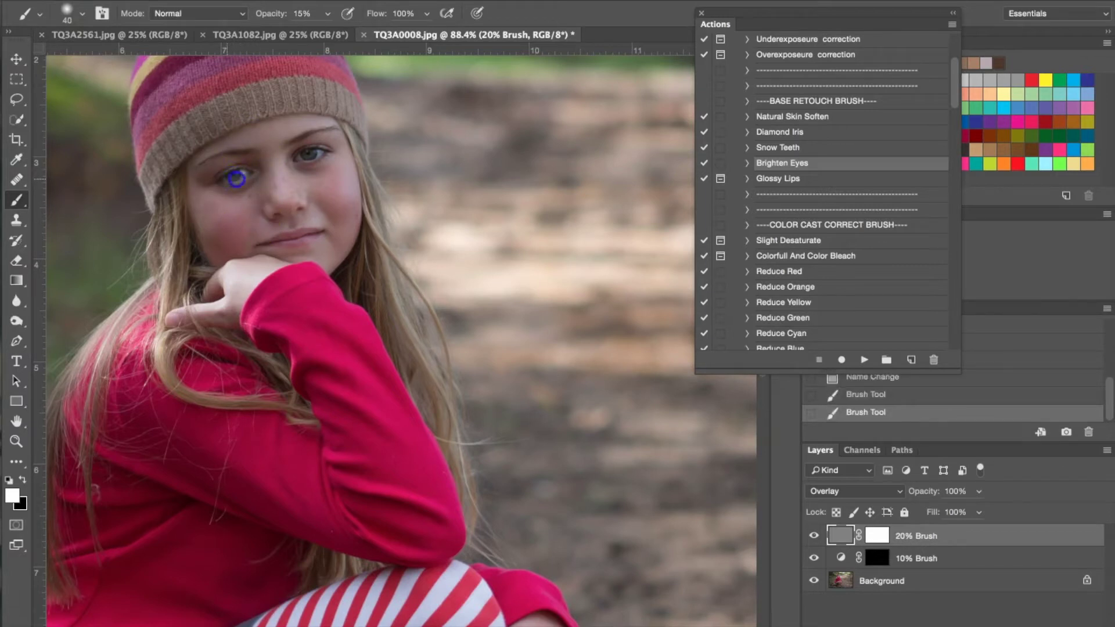
pyautogui.moveTo(298, 155); pyautogui.dragTo(303, 154)
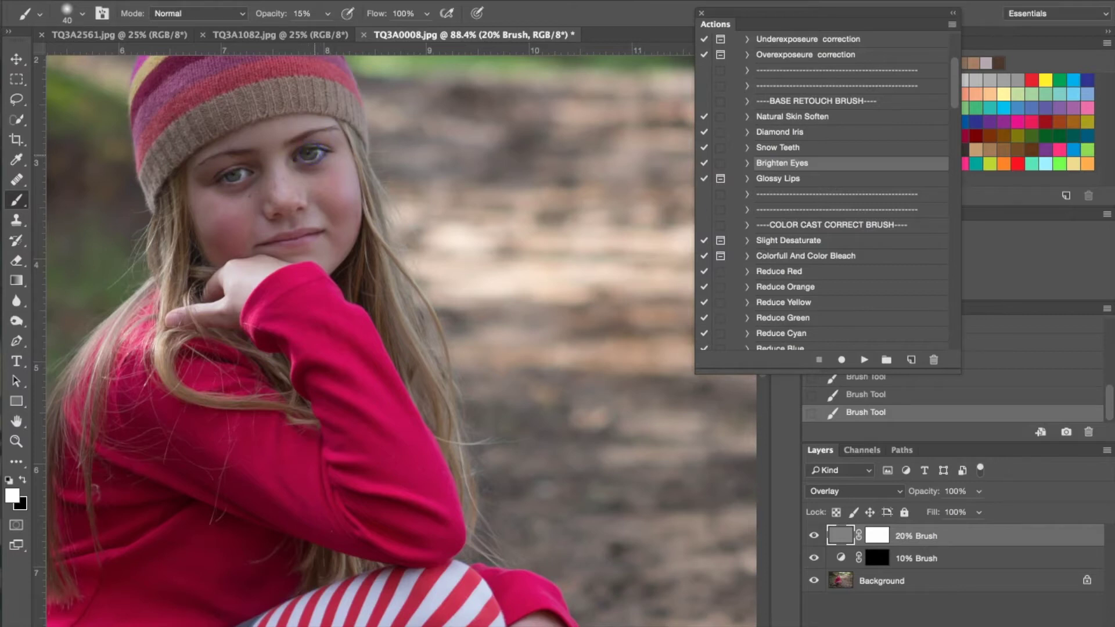
pyautogui.moveTo(303, 156); pyautogui.dragTo(303, 157)
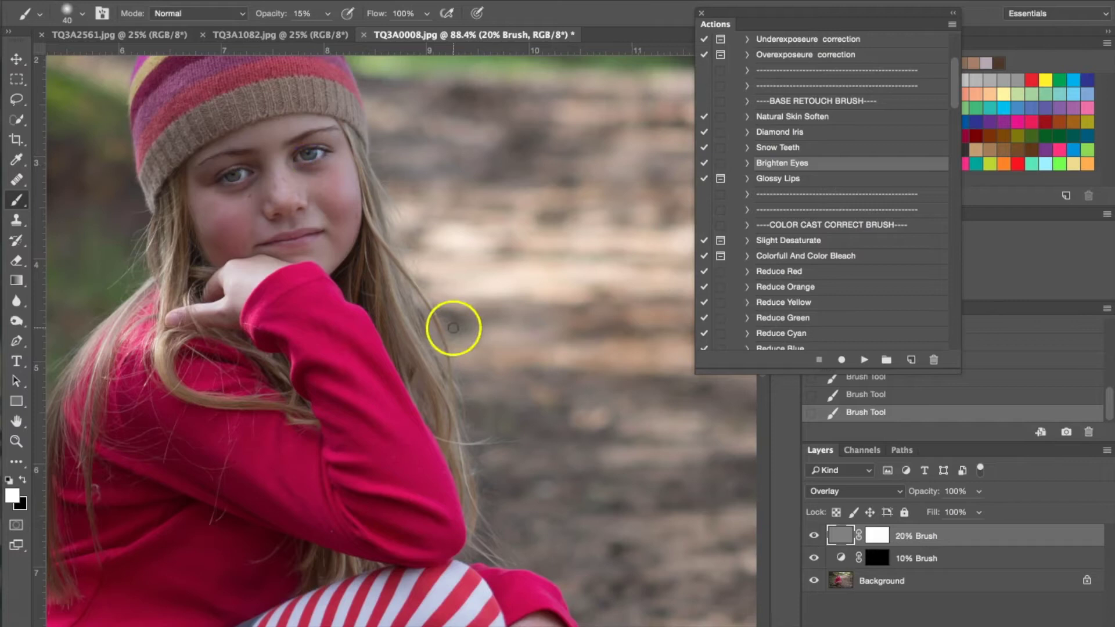
# - Flatten the eye-brightening layers into the Background layer
pyautogui.click(887, 589)
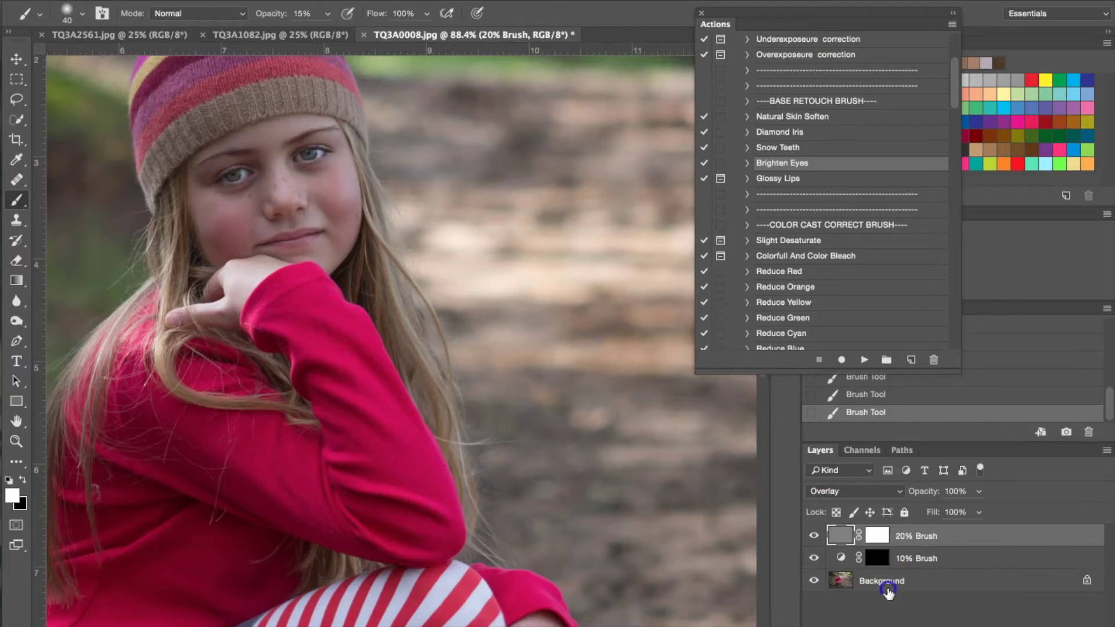
pyautogui.rightClick(889, 592)
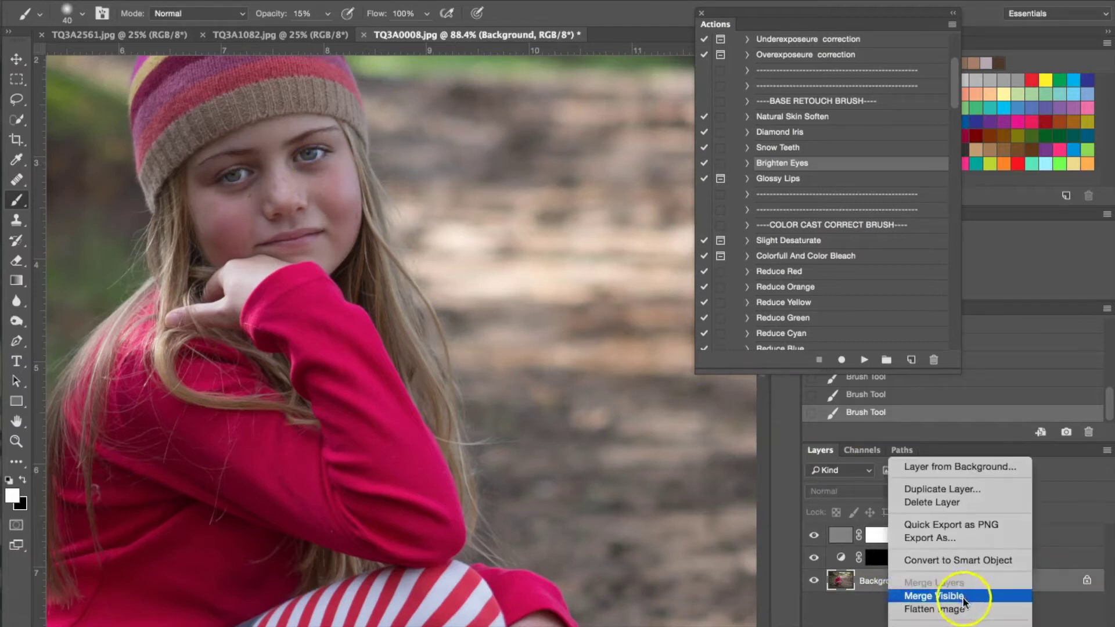
pyautogui.click(961, 608)
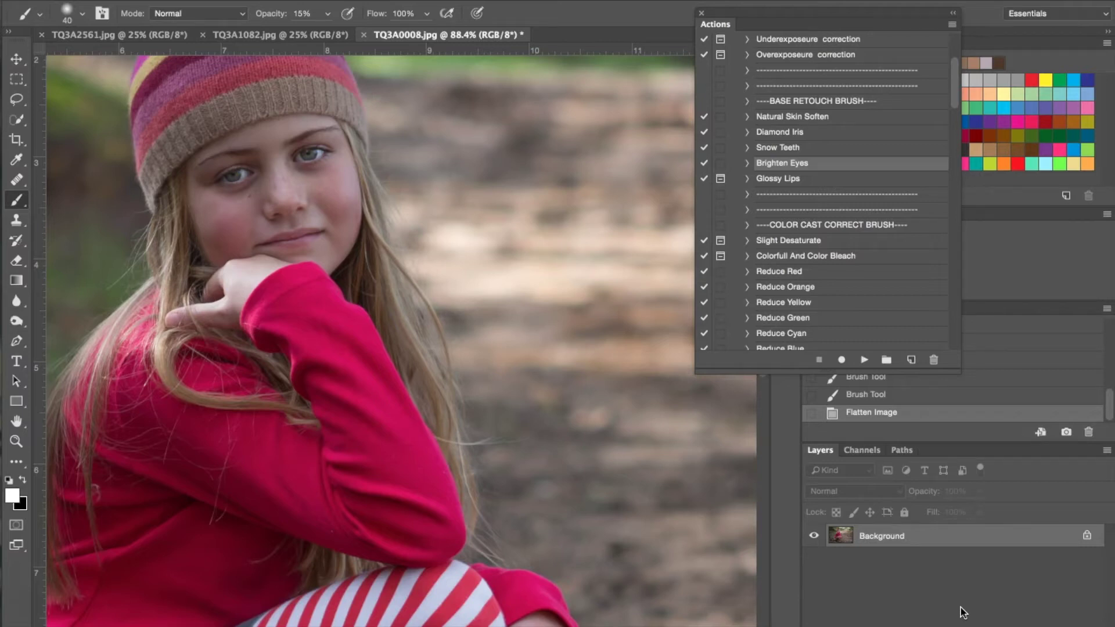
# - Run the Wild West action from the All In One Tone/Tint section on the whole photo
pyautogui.scroll(-5, 673, 440)
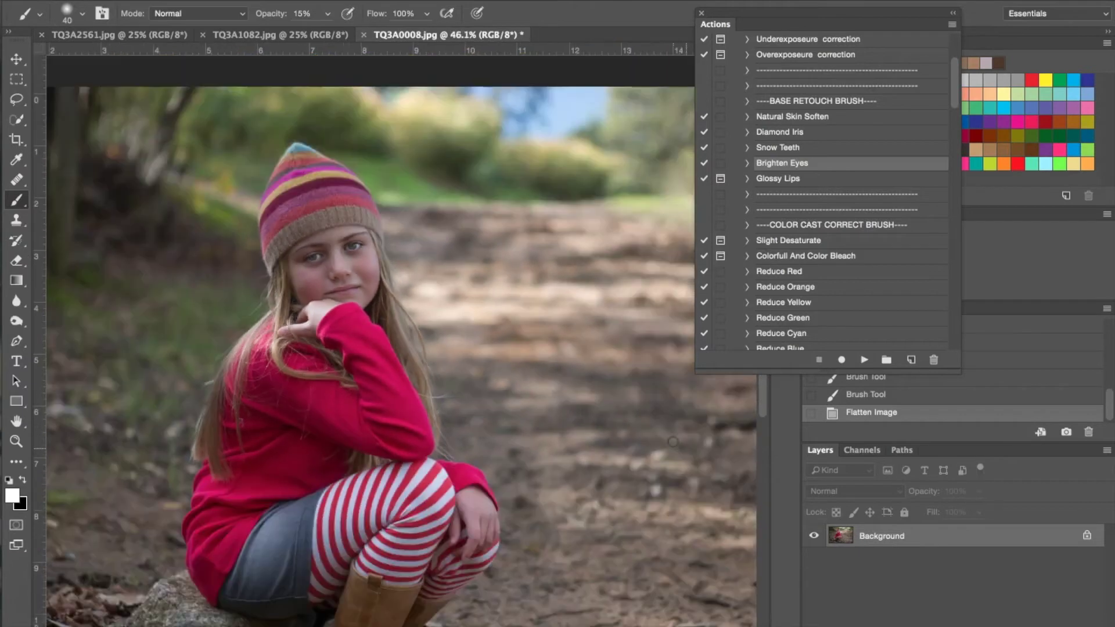
pyautogui.scroll(-4, 672, 442)
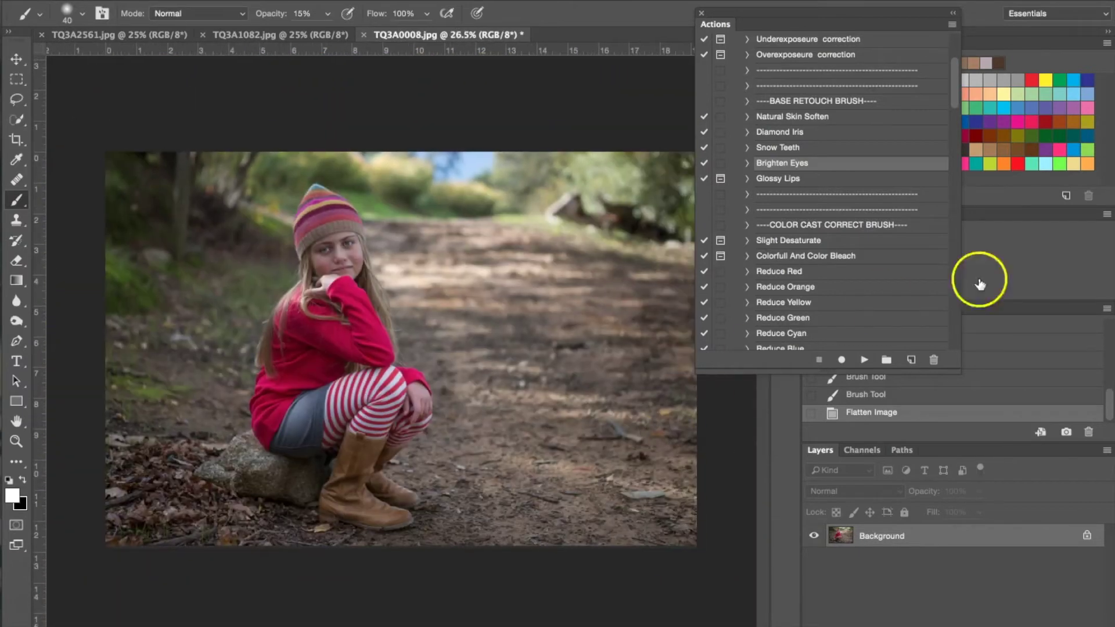
pyautogui.scroll(3, 862, 226)
pyautogui.scroll(-10, 861, 227)
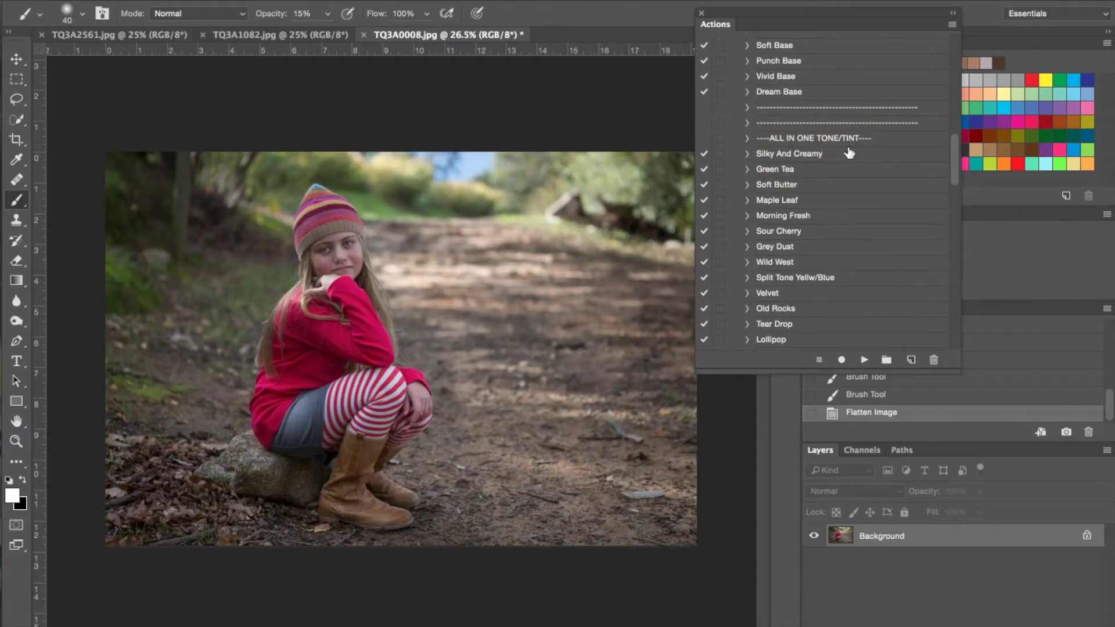
pyautogui.scroll(-3, 821, 250)
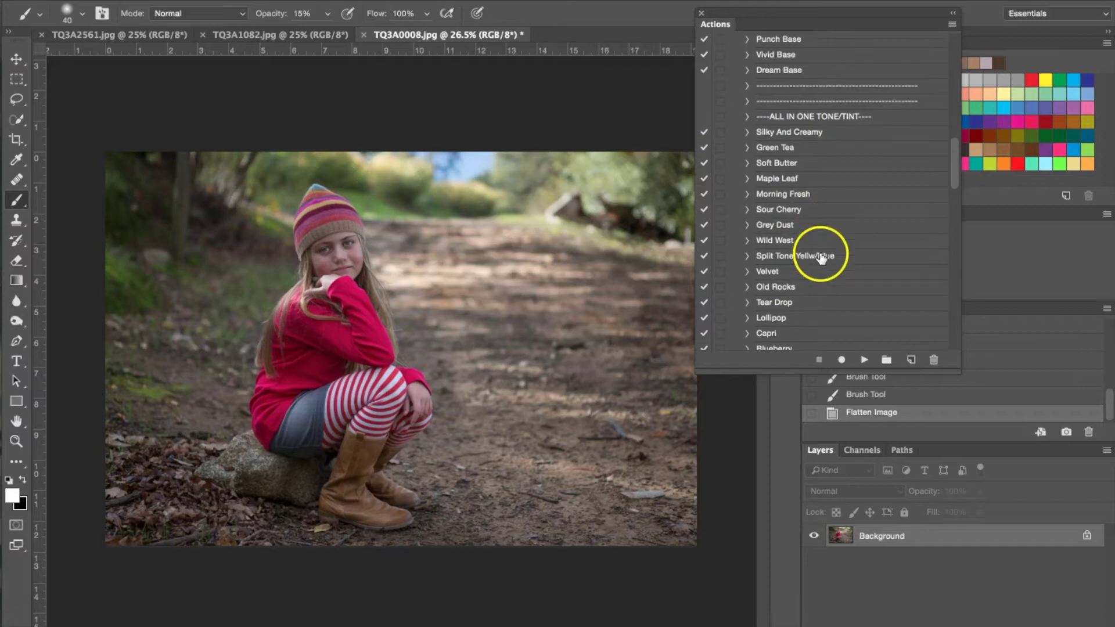
pyautogui.scroll(-2, 809, 207)
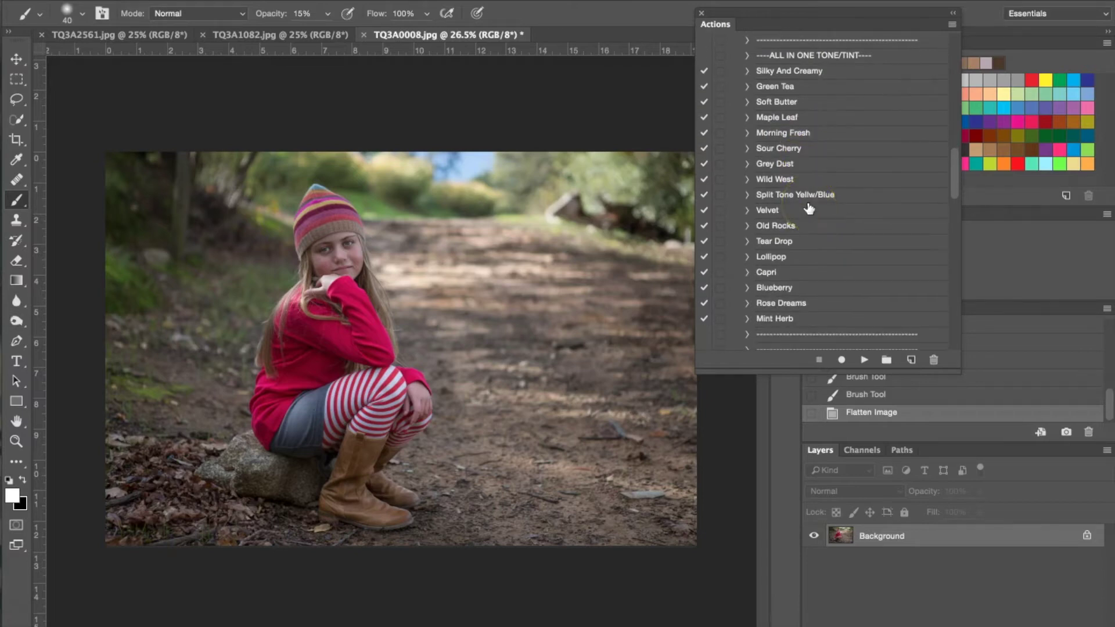
pyautogui.click(777, 180)
pyautogui.click(865, 360)
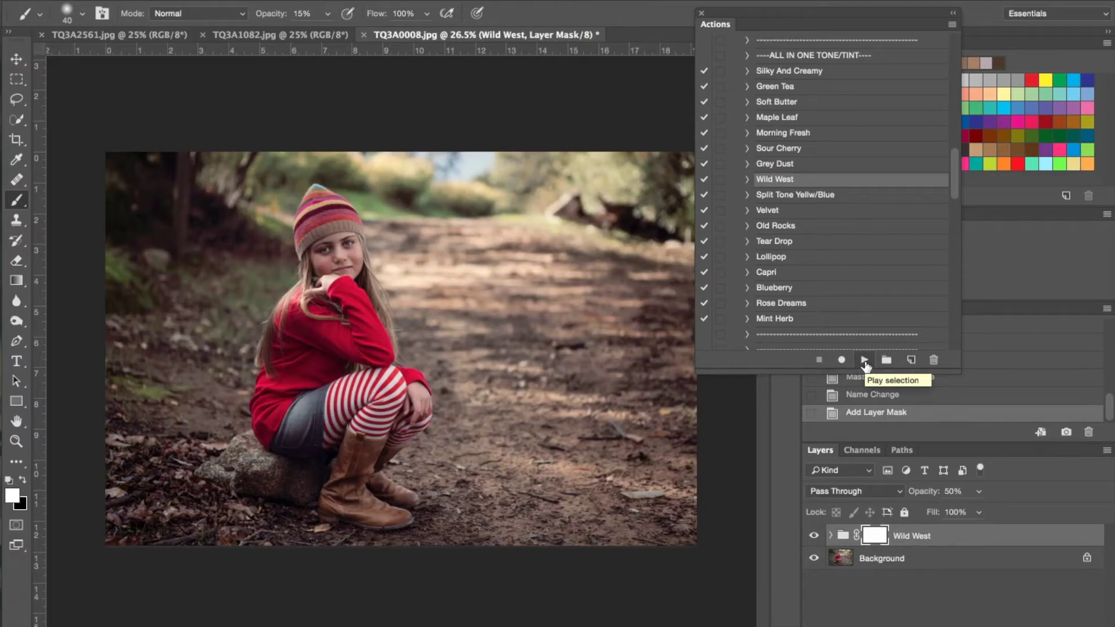
# - Lower the opacity of the Wild West layer group and flatten the image
pyautogui.click(979, 493)
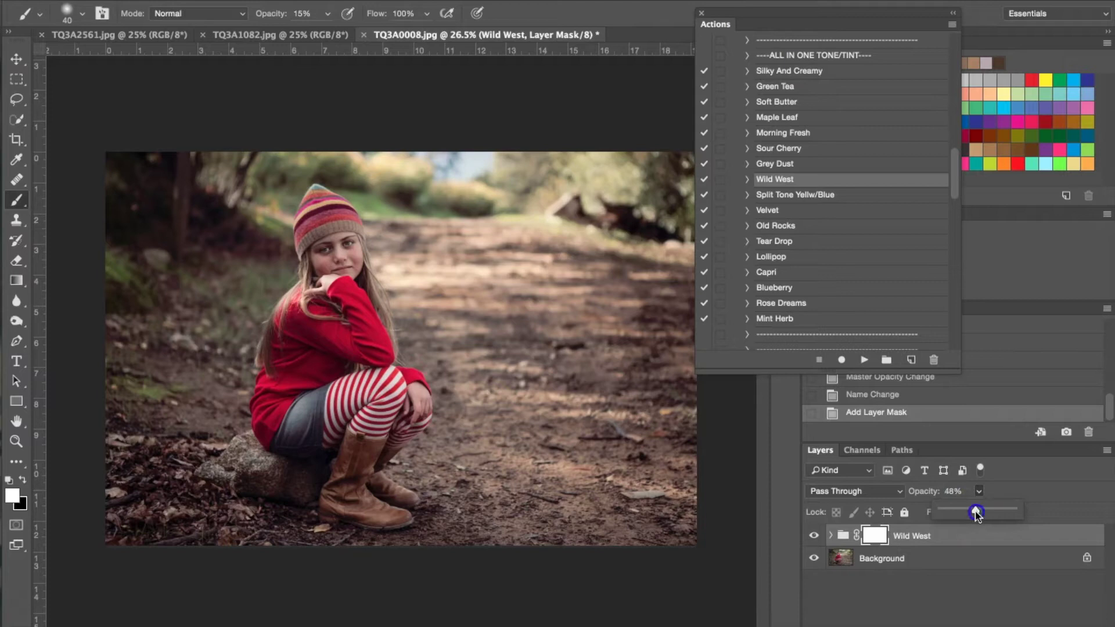
pyautogui.moveTo(964, 512); pyautogui.dragTo(963, 511)
pyautogui.rightClick(941, 556)
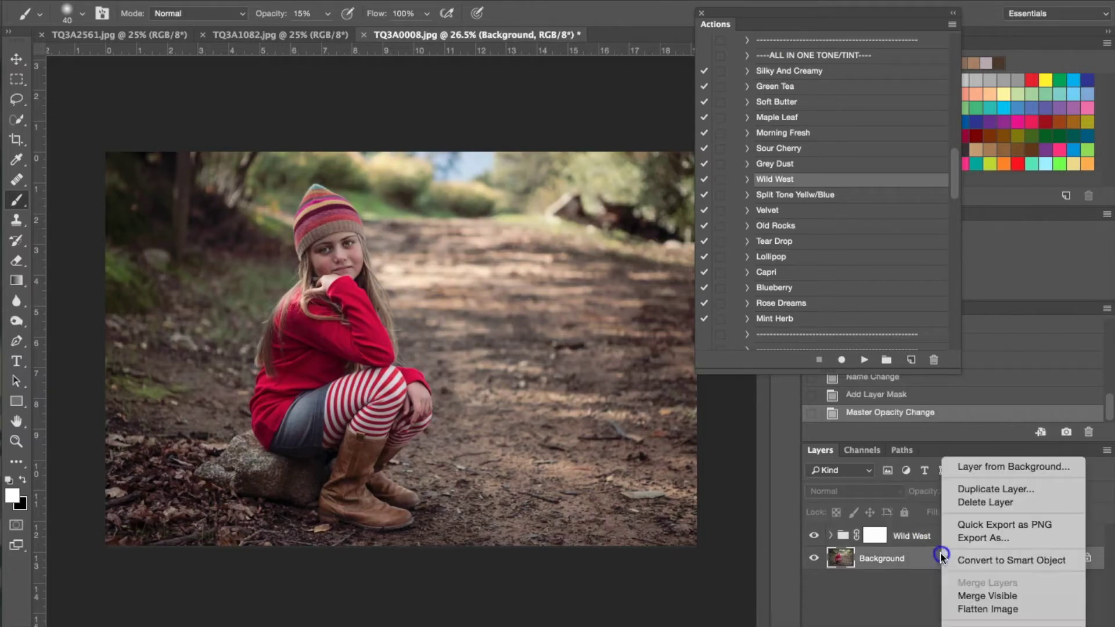
pyautogui.click(997, 608)
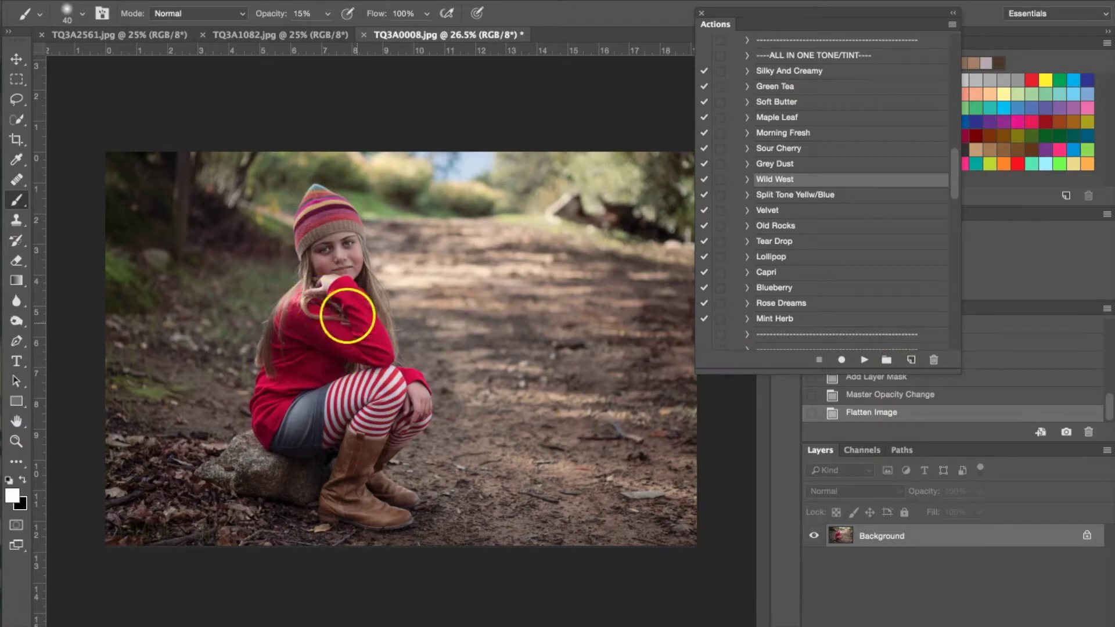
# - Run the Slight Desaturate action from the Color Cast Correct Brush section and dismiss its instruction message
pyautogui.scroll(-8, 860, 168)
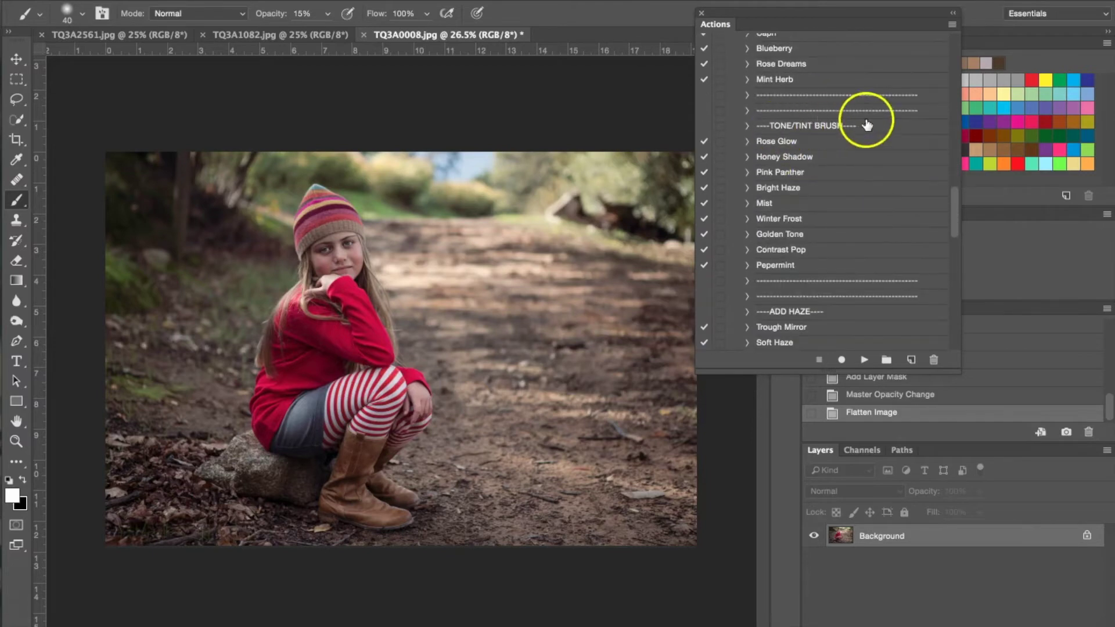
pyautogui.scroll(-1, 834, 132)
pyautogui.scroll(8, 834, 132)
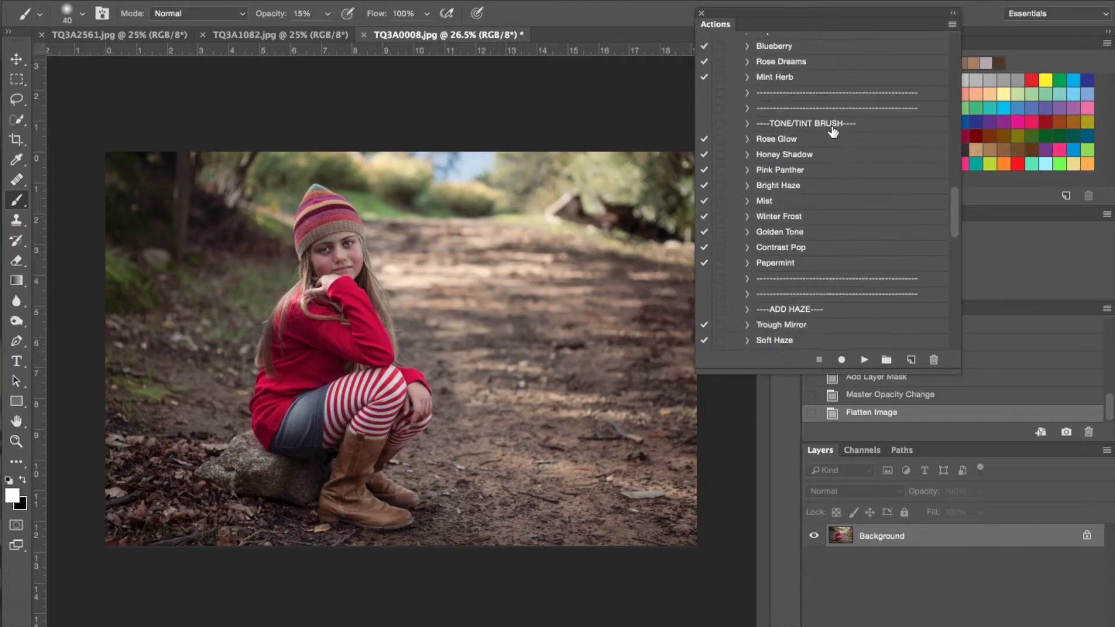
pyautogui.scroll(12, 833, 132)
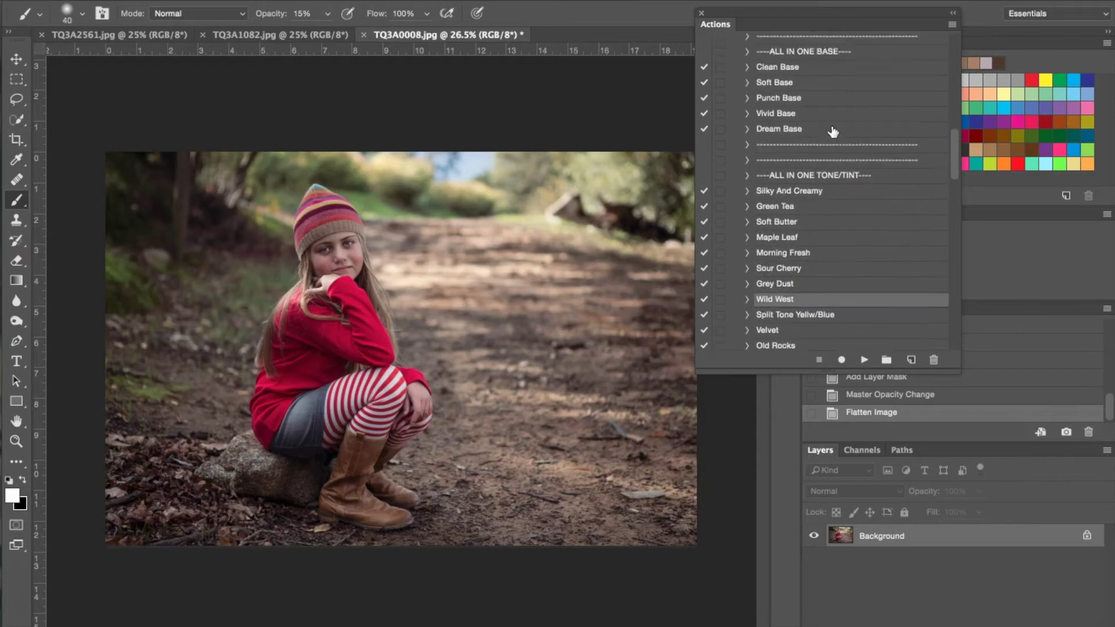
pyautogui.scroll(3, 834, 133)
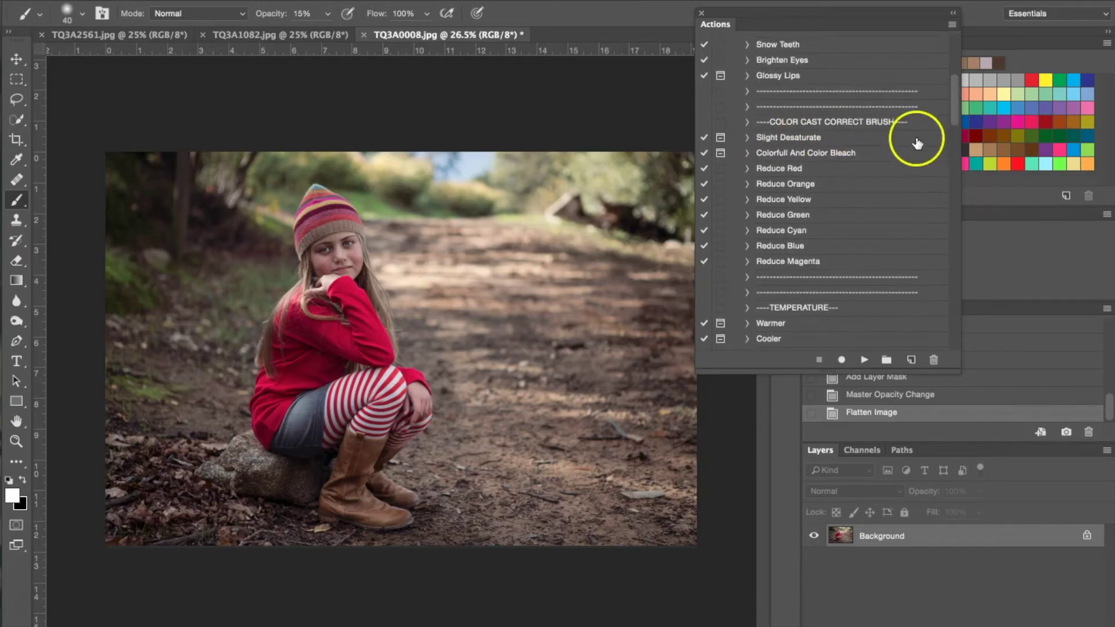
pyautogui.click(798, 140)
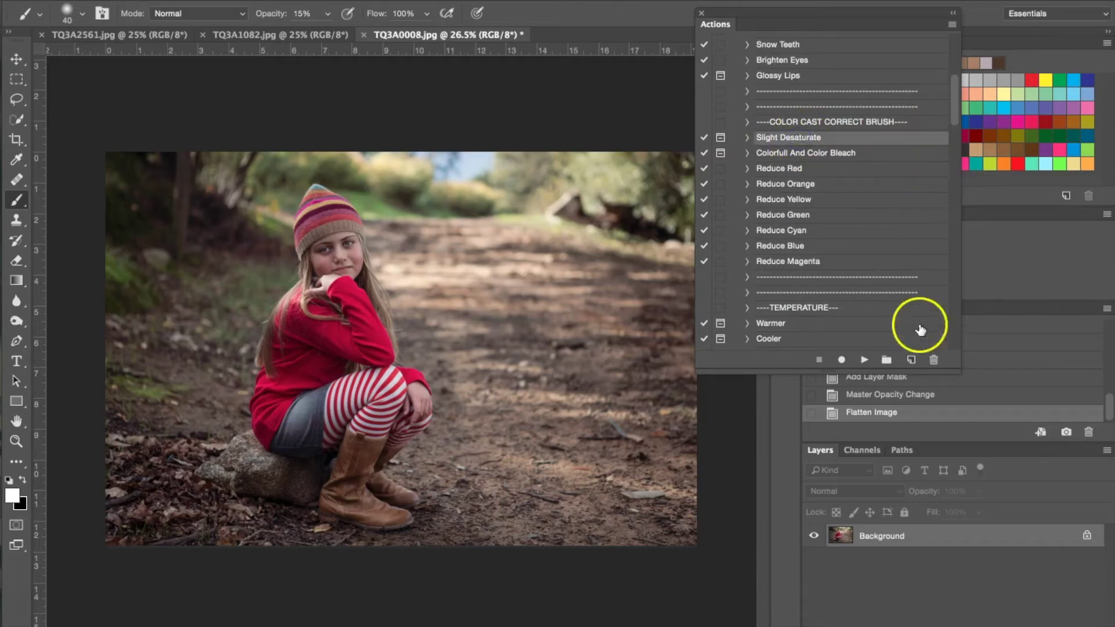
pyautogui.click(865, 361)
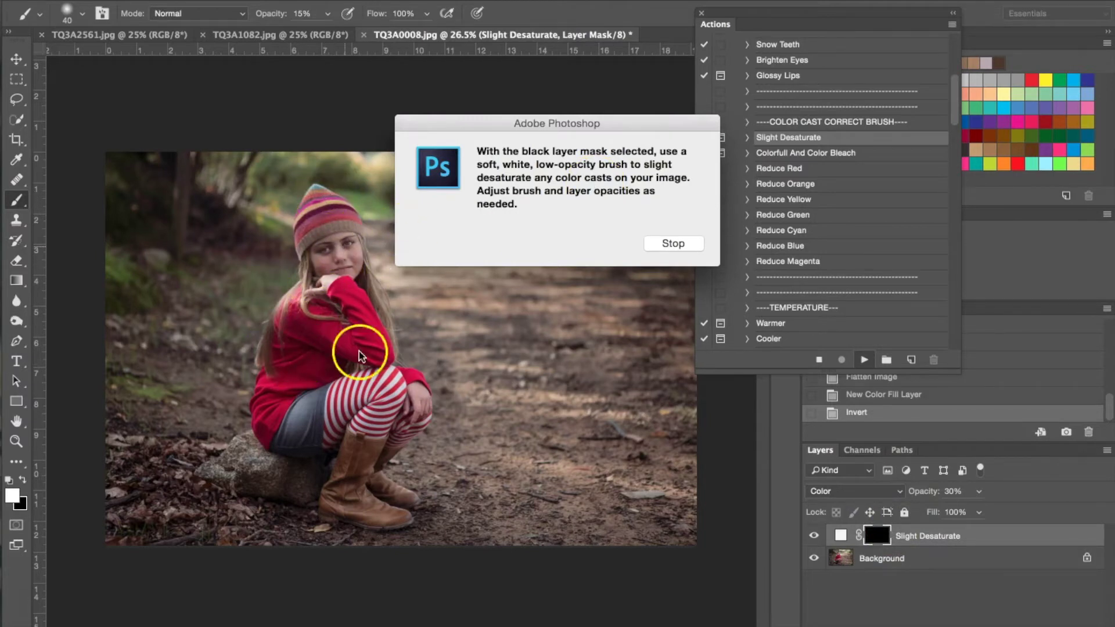
pyautogui.click(677, 243)
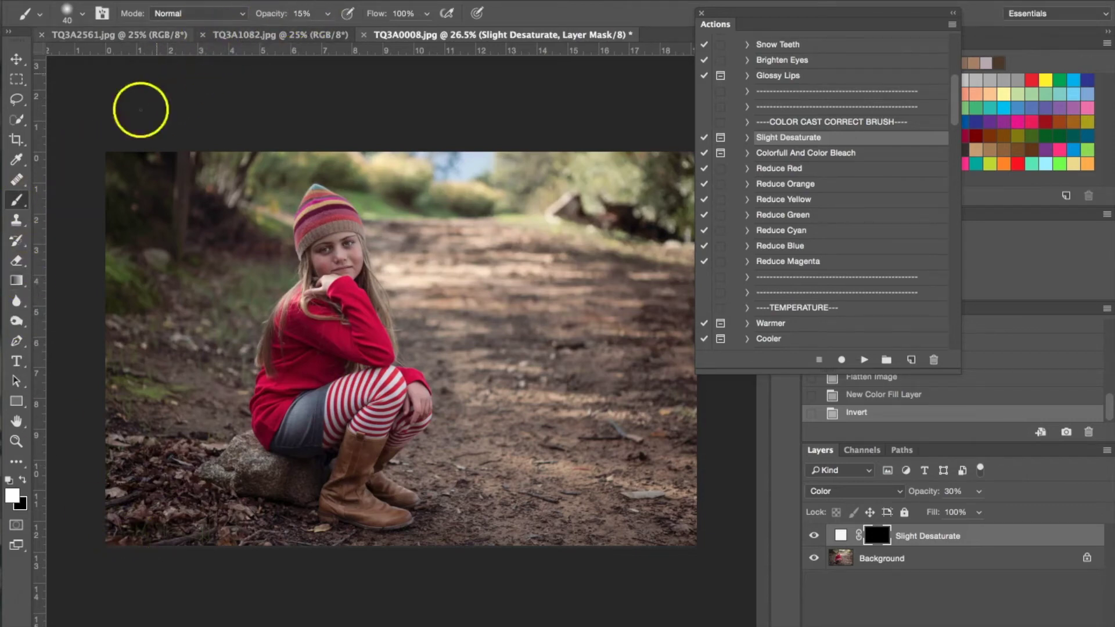
# - Paint over the red sweater on the Slight Desaturate layer mask with a soft round 300 px brush at 22% opacity
pyautogui.click(326, 15)
pyautogui.moveTo(326, 31); pyautogui.dragTo(329, 35)
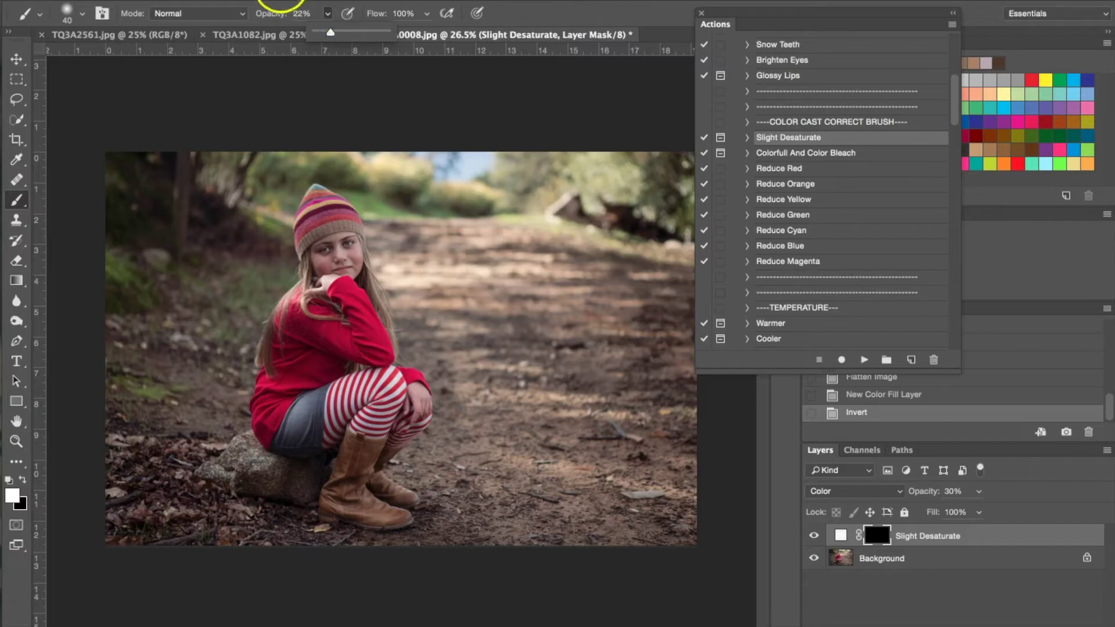
pyautogui.click(82, 13)
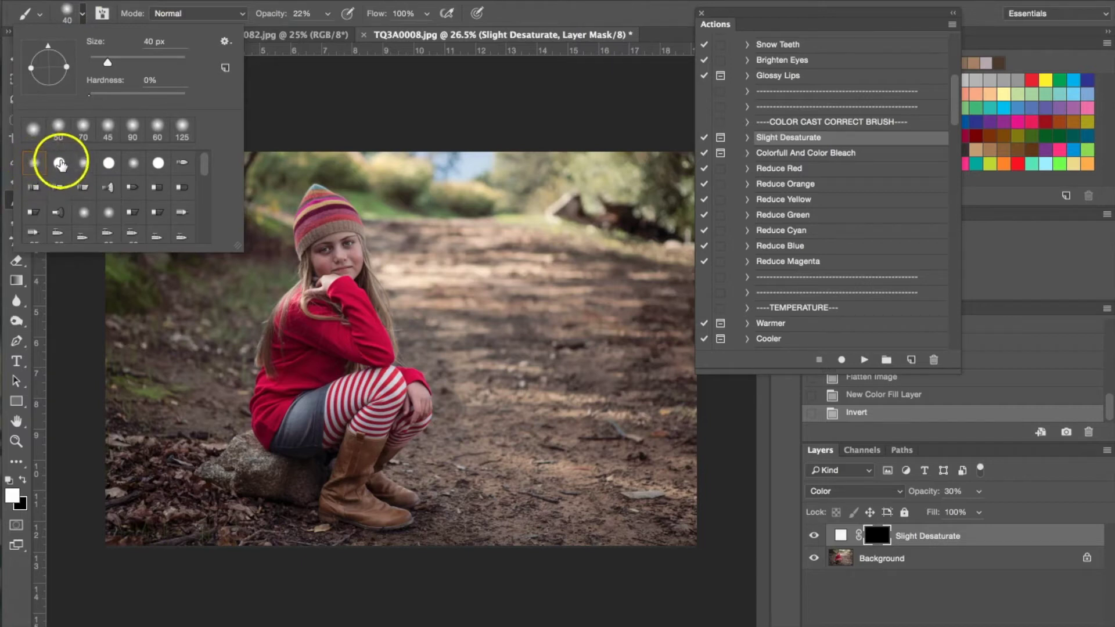
pyautogui.click(33, 167)
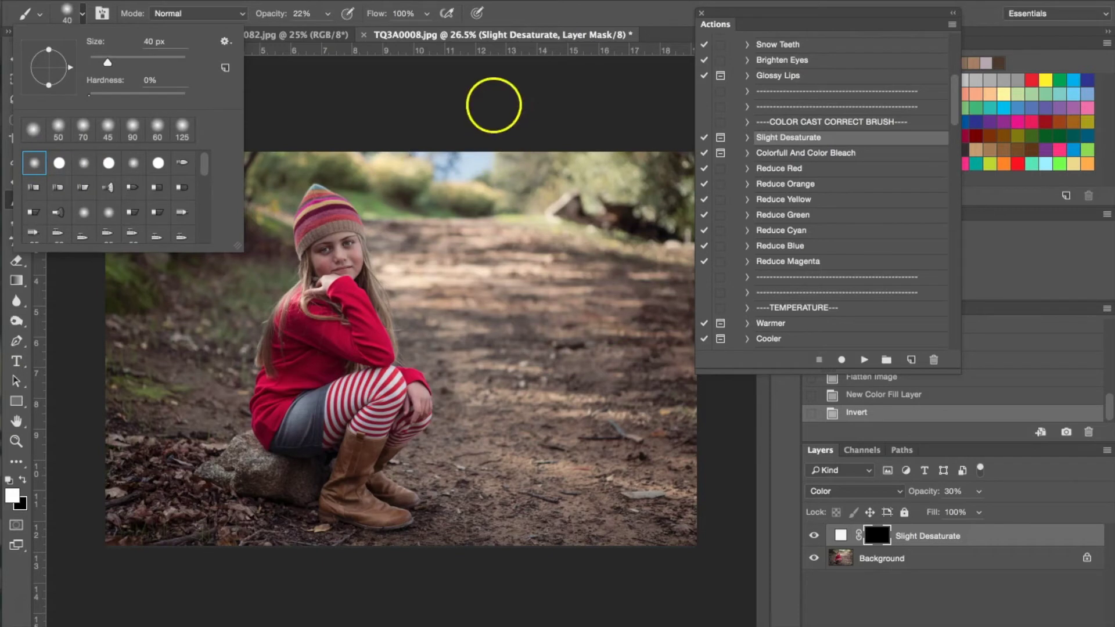
pyautogui.click(479, 95)
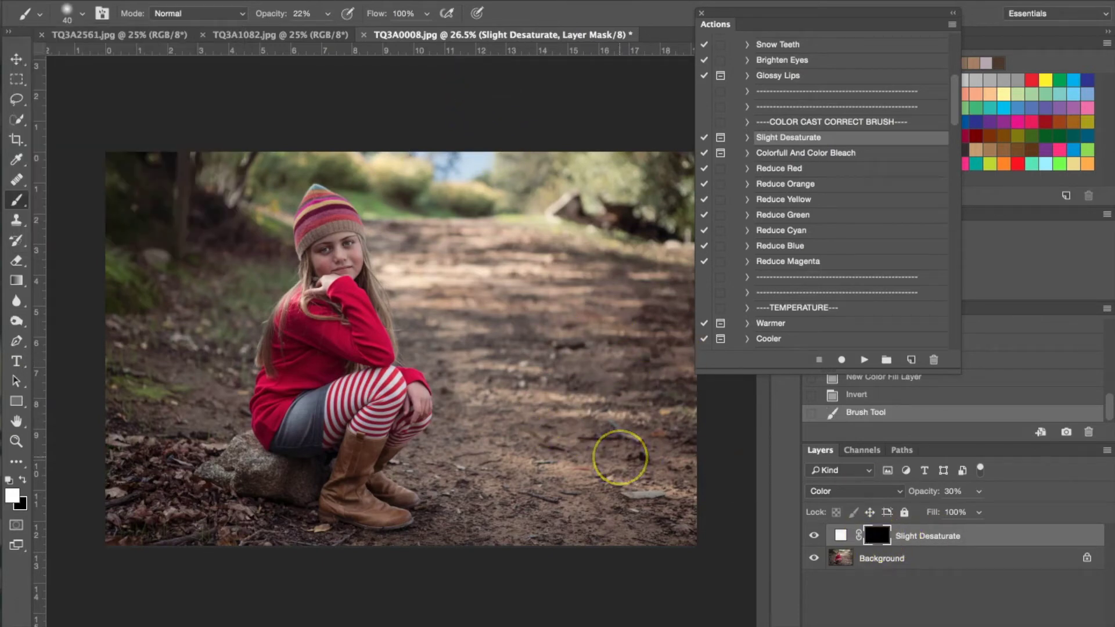
pyautogui.click(313, 351)
pyautogui.press(']')
pyautogui.press(']')
pyautogui.press(']')
pyautogui.click(326, 329)
pyautogui.moveTo(353, 303); pyautogui.dragTo(375, 340)
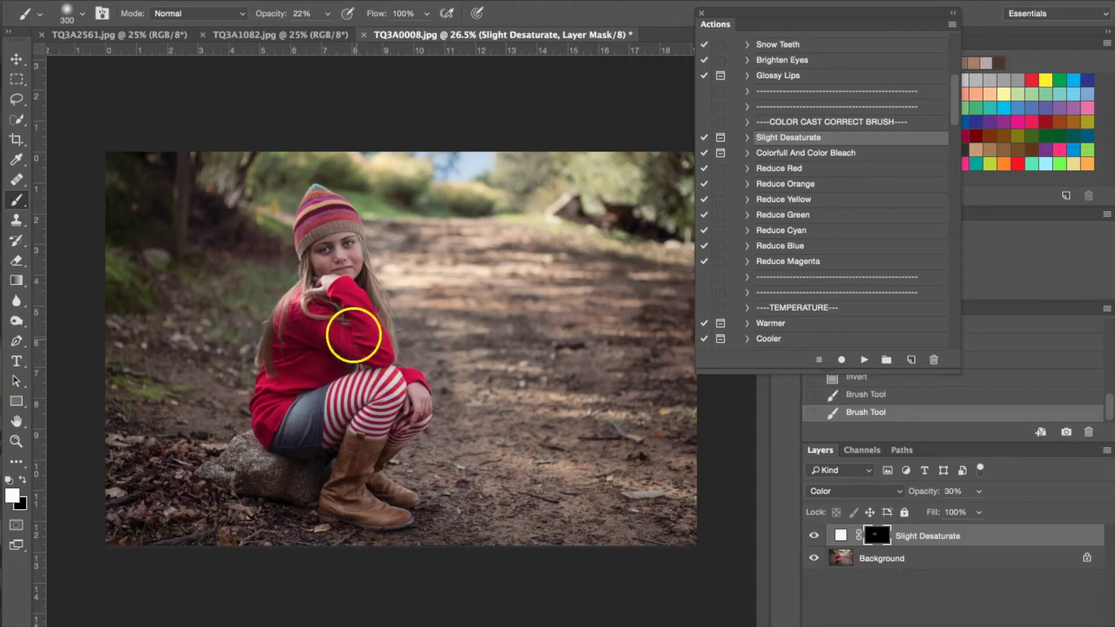
# - Paint over the girl's sweater, skirt, boots, hat and hair on the Slight Desaturate mask with brush opacity at 47%
pyautogui.click(326, 12)
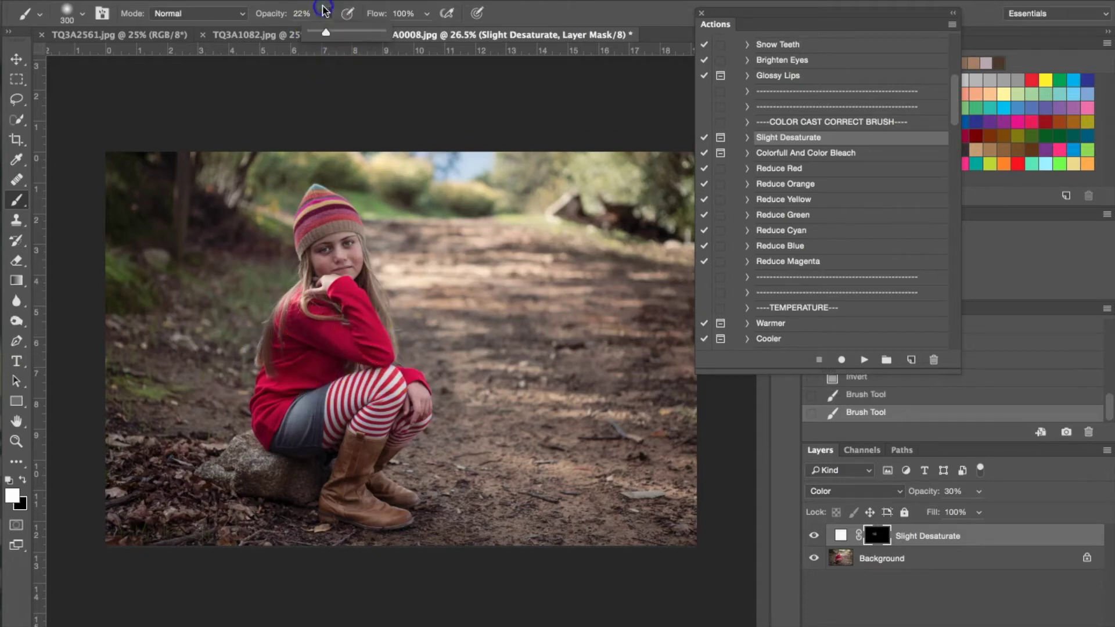
pyautogui.moveTo(345, 33); pyautogui.dragTo(348, 319)
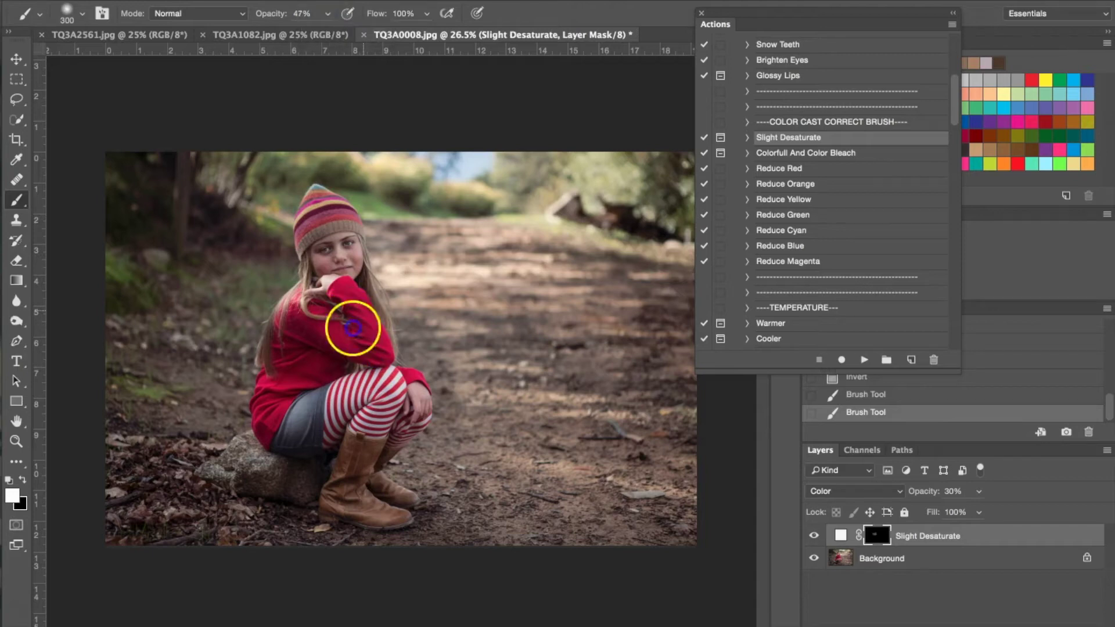
pyautogui.moveTo(286, 370)
pyautogui.mouseDown()
pyautogui.moveTo(279, 400)
pyautogui.moveTo(300, 413)
pyautogui.mouseUp()
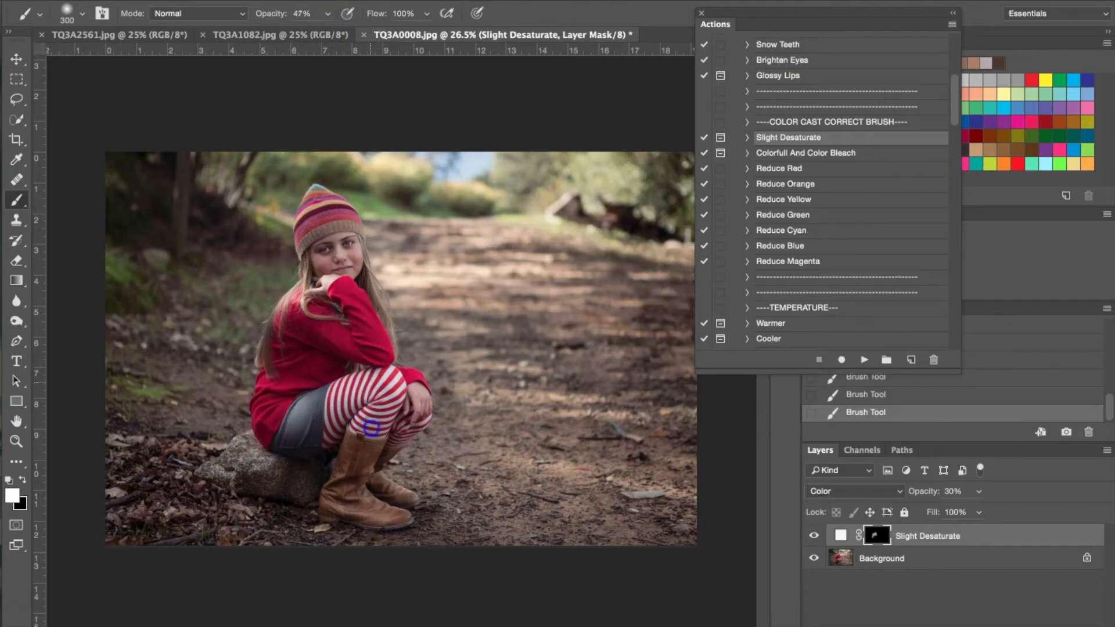
pyautogui.moveTo(342, 492); pyautogui.dragTo(357, 490)
pyautogui.click(365, 335)
pyautogui.click(376, 345)
pyautogui.click(269, 335)
pyautogui.click(343, 379)
pyautogui.click(339, 203)
pyautogui.click(390, 269)
# - Flatten the Slight Desaturate layer into the Background layer
pyautogui.click(878, 545)
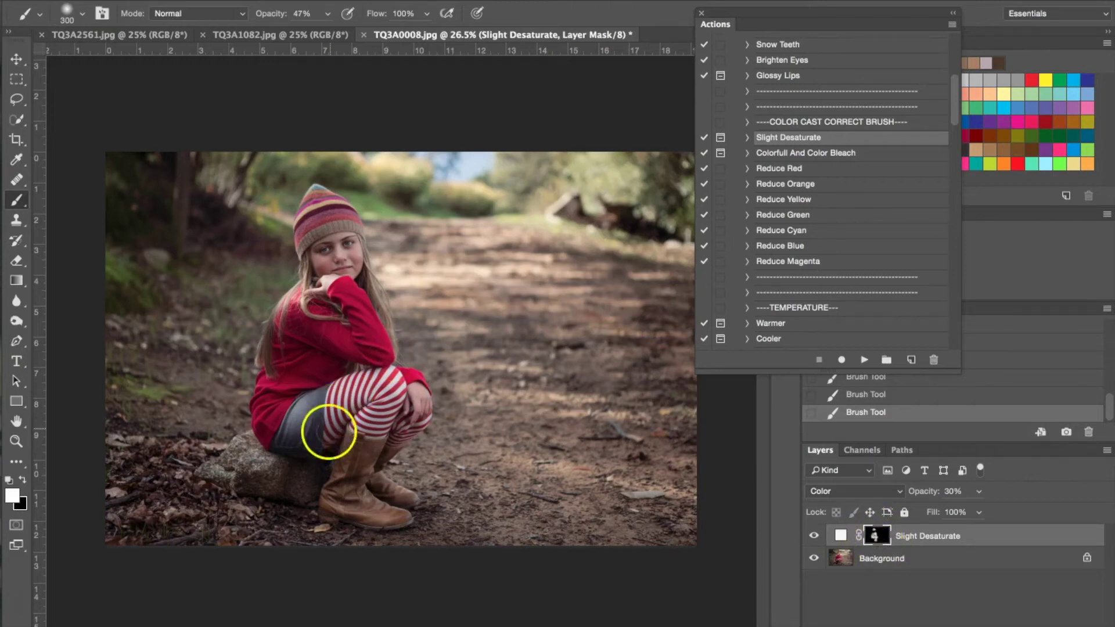
pyautogui.rightClick(887, 564)
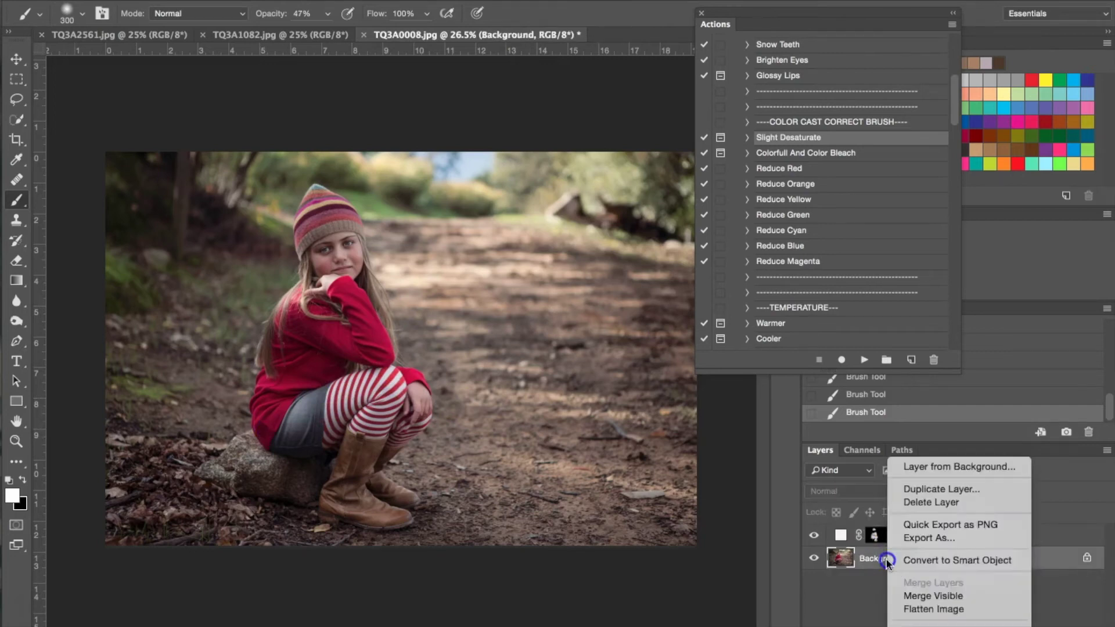
pyautogui.click(972, 605)
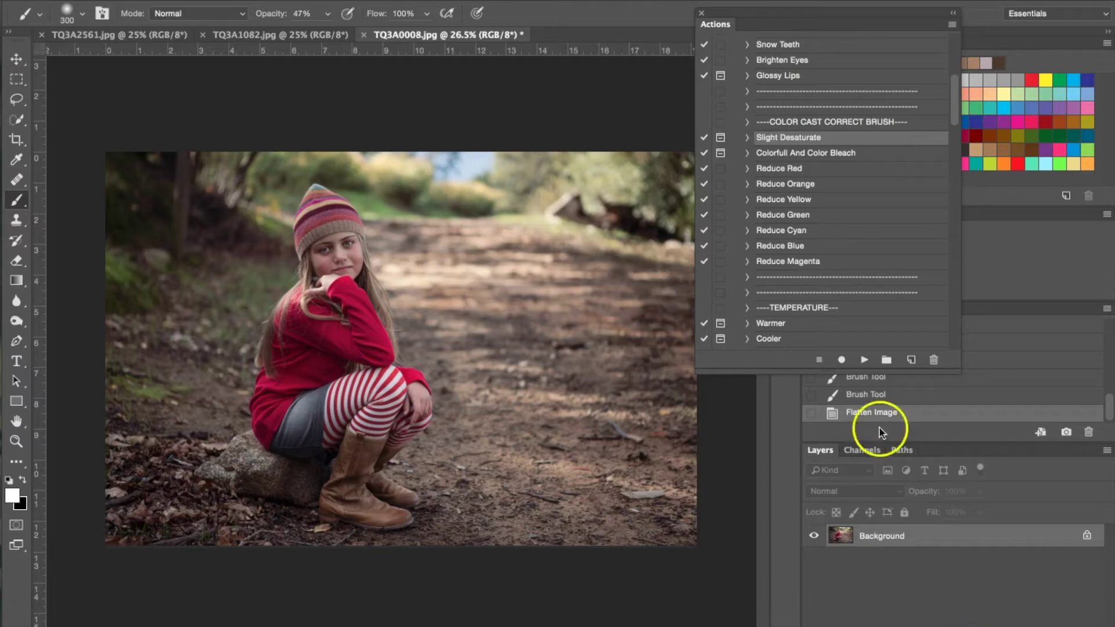
# - Run the Basic Retouch (Eyes, Skin, Teeth) action from the Portrait Retouch Tools section and continue past its instruction message
pyautogui.scroll(-6, 831, 233)
pyautogui.scroll(-8, 833, 237)
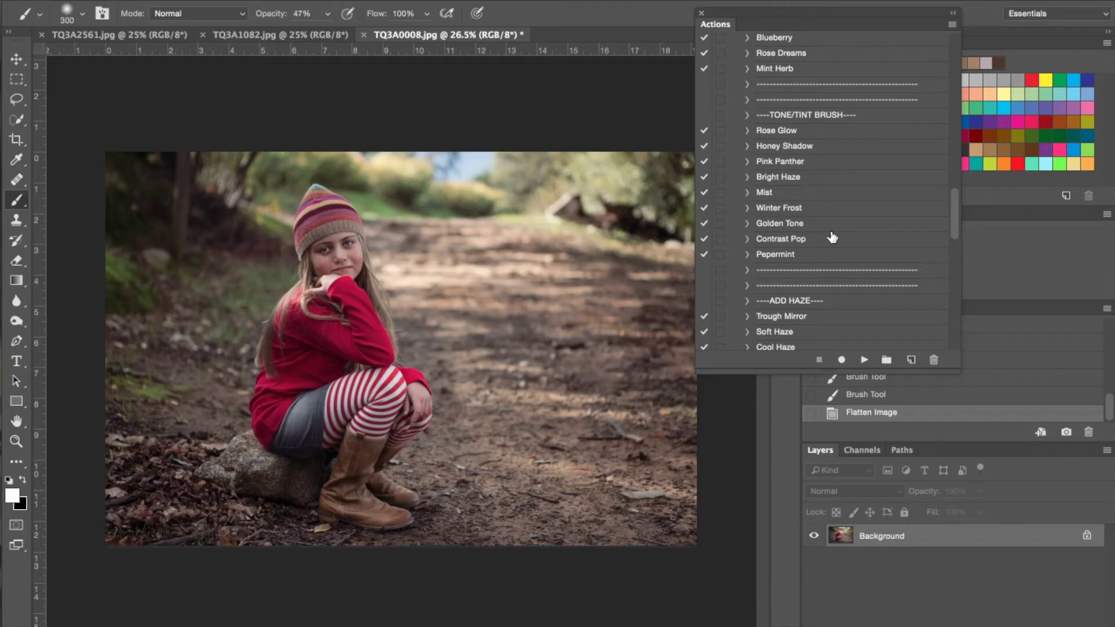
pyautogui.scroll(-5, 832, 237)
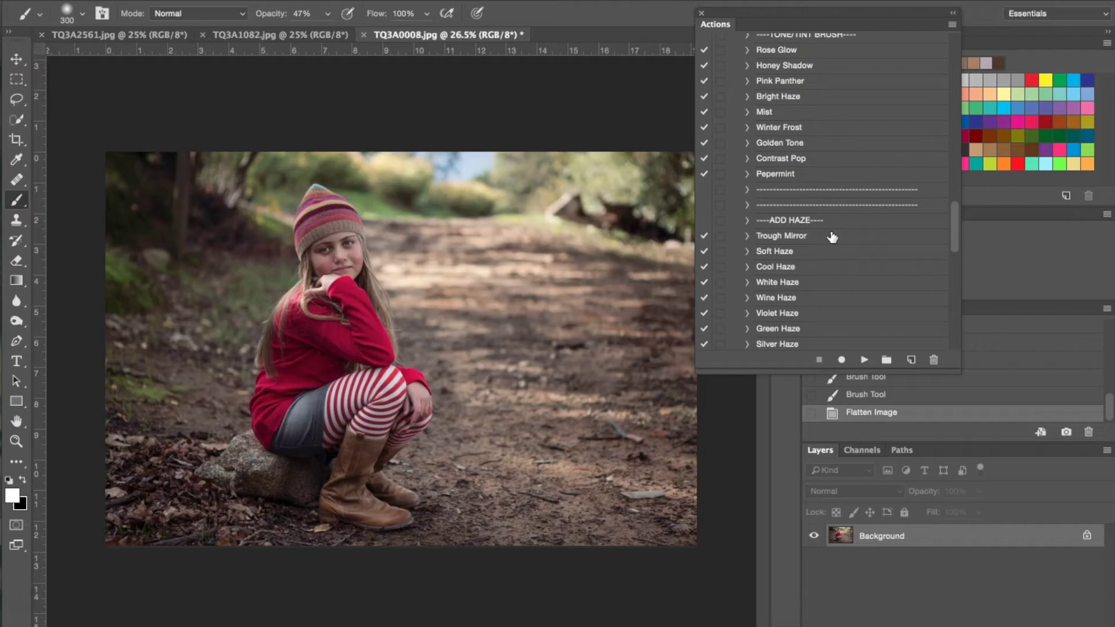
pyautogui.scroll(-15, 833, 237)
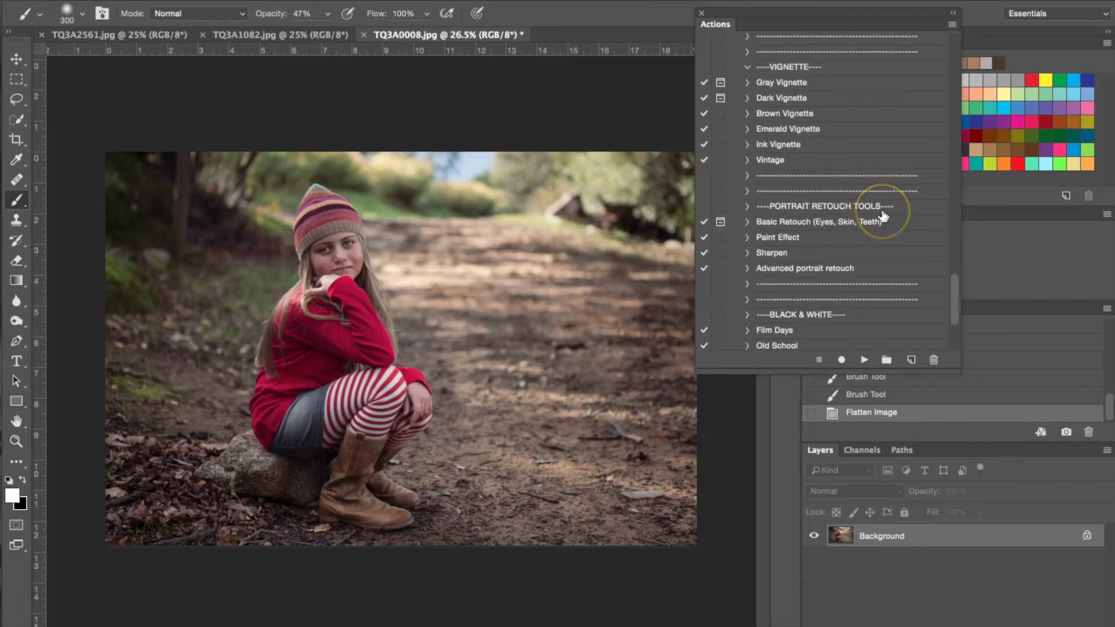
pyautogui.click(801, 226)
pyautogui.click(864, 360)
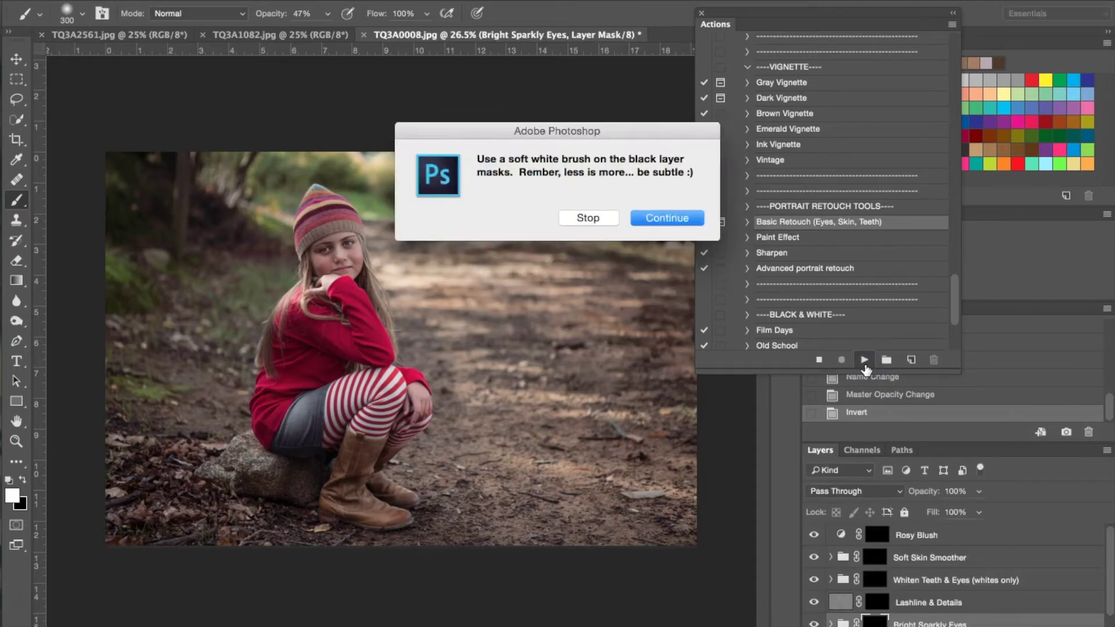
pyautogui.click(649, 219)
pyautogui.click(668, 218)
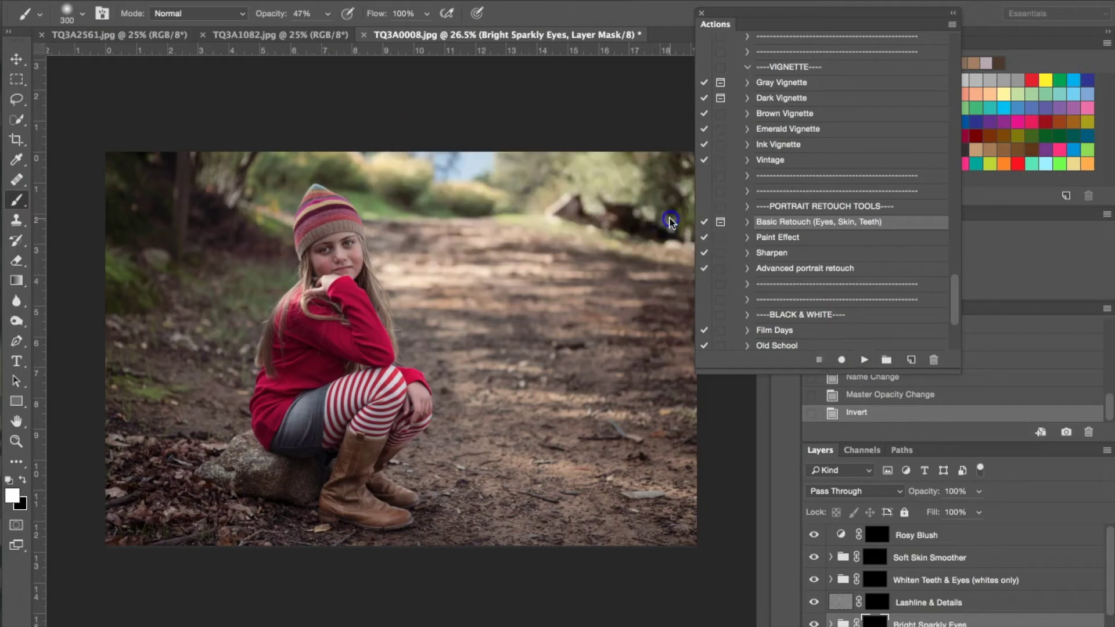
# - Smooth the girl's facial skin by painting on the Soft Skin Smoother mask with an 80 px brush at 17% opacity
pyautogui.click(326, 13)
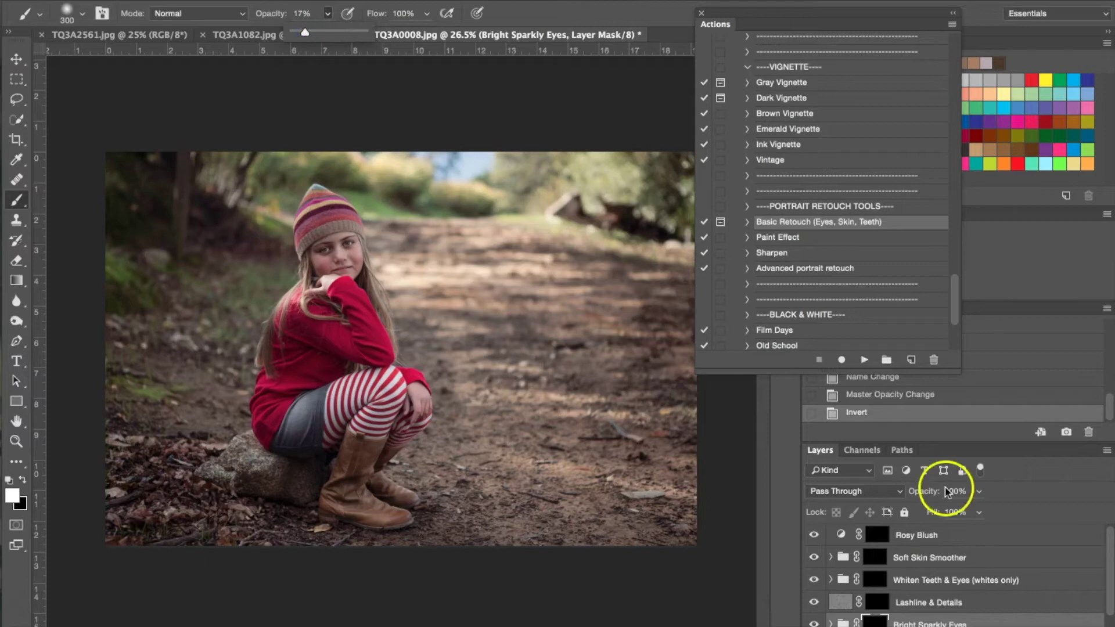
pyautogui.scroll(-1, 935, 552)
pyautogui.scroll(1, 936, 555)
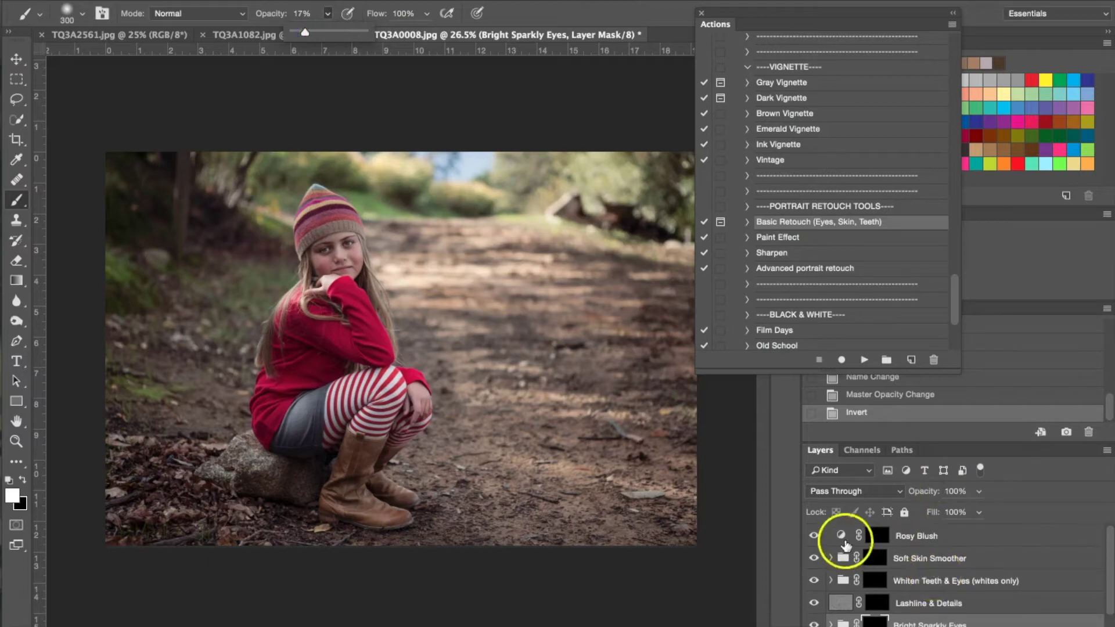
pyautogui.click(878, 562)
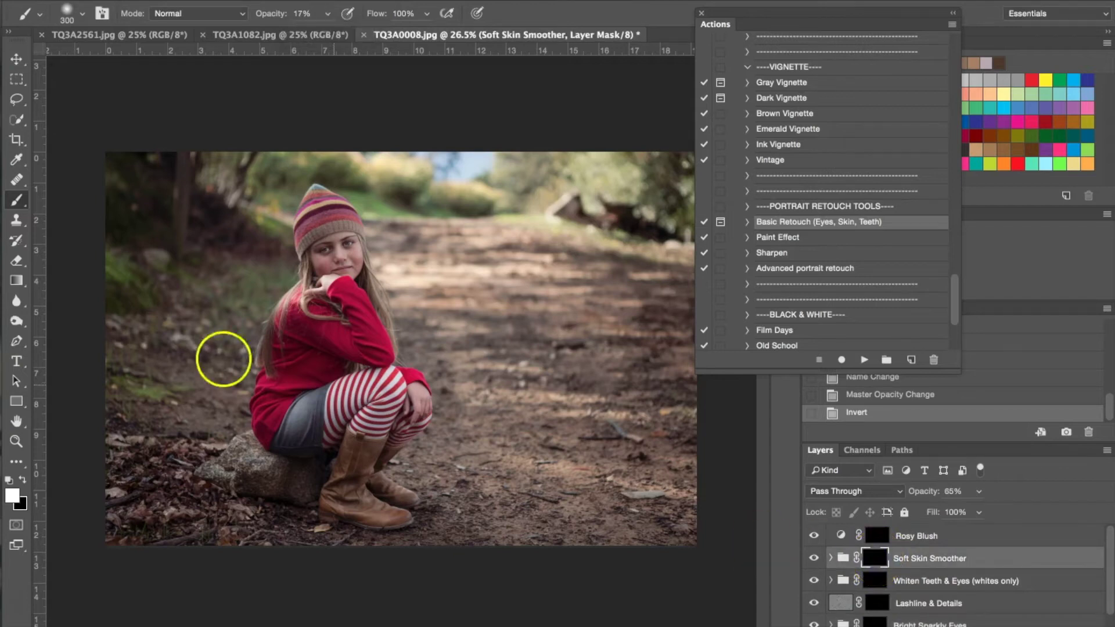
pyautogui.scroll(3, 286, 249)
pyautogui.scroll(5, 290, 256)
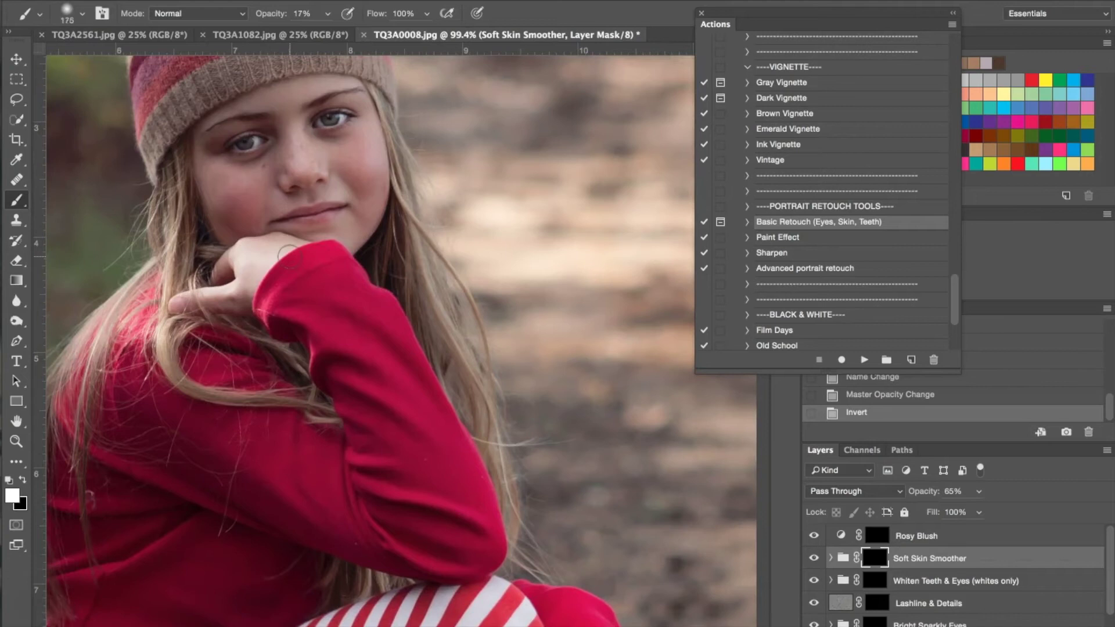
pyautogui.moveTo(269, 174)
pyautogui.mouseDown()
pyautogui.moveTo(244, 189)
pyautogui.moveTo(289, 157)
pyautogui.moveTo(217, 163)
pyautogui.mouseUp()
pyautogui.moveTo(292, 144)
pyautogui.mouseDown()
pyautogui.moveTo(305, 175)
pyautogui.moveTo(289, 107)
pyautogui.moveTo(254, 97)
pyautogui.moveTo(304, 87)
pyautogui.moveTo(204, 117)
pyautogui.moveTo(307, 99)
pyautogui.mouseUp()
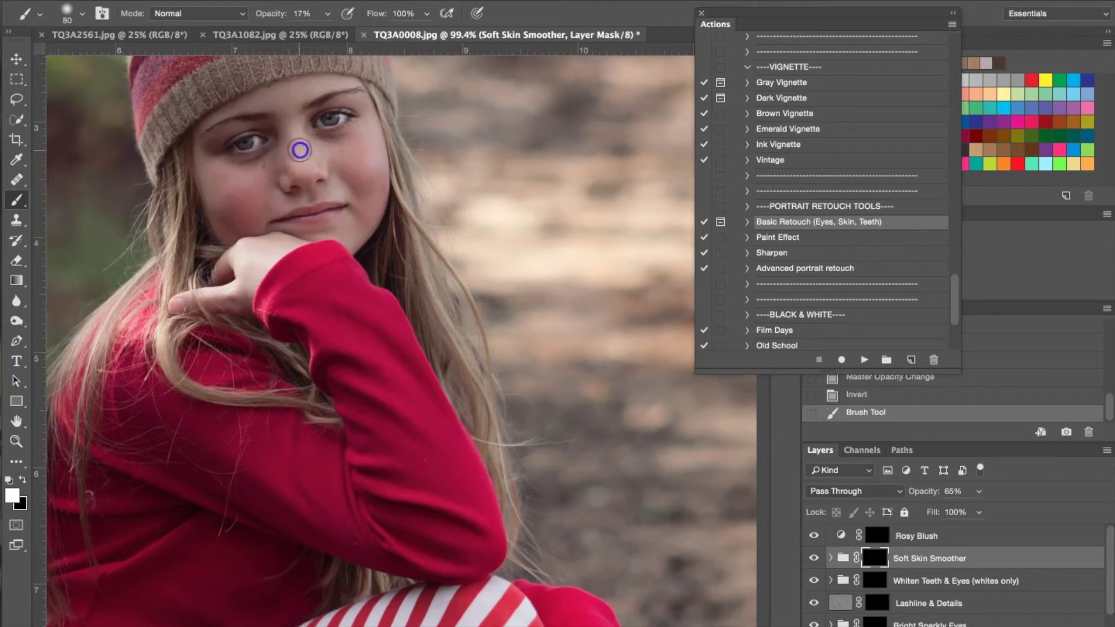
pyautogui.moveTo(340, 147)
pyautogui.mouseDown()
pyautogui.moveTo(374, 211)
pyautogui.moveTo(356, 229)
pyautogui.moveTo(331, 237)
pyautogui.moveTo(349, 228)
pyautogui.moveTo(329, 187)
pyautogui.moveTo(299, 187)
pyautogui.moveTo(338, 179)
pyautogui.moveTo(213, 188)
pyautogui.moveTo(274, 177)
pyautogui.moveTo(291, 96)
pyautogui.moveTo(316, 69)
pyautogui.mouseUp()
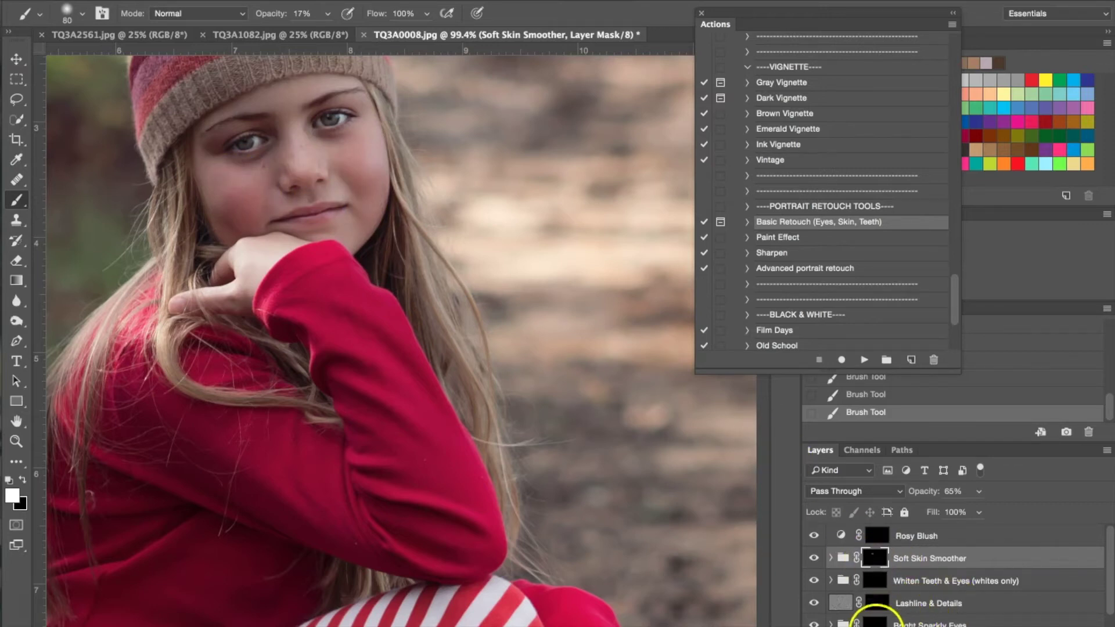
# - Brighten both eyes by painting on the Bright Sparkly Eyes mask with a 45 px brush, raising its opacity to 23%
pyautogui.click(906, 624)
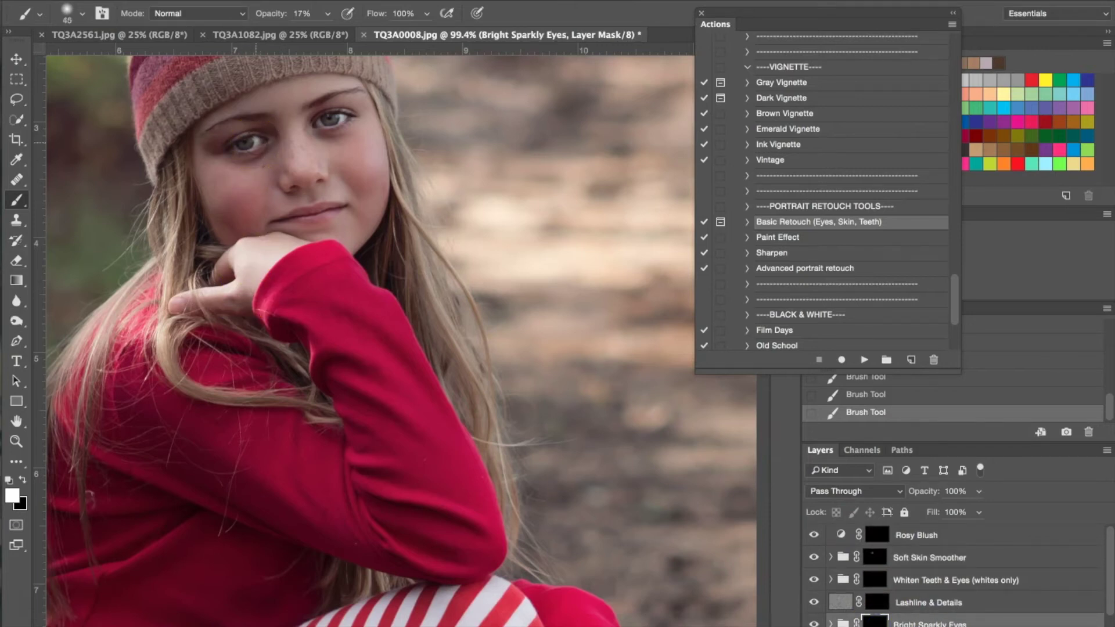
pyautogui.moveTo(261, 134); pyautogui.dragTo(238, 144)
pyautogui.click(327, 14)
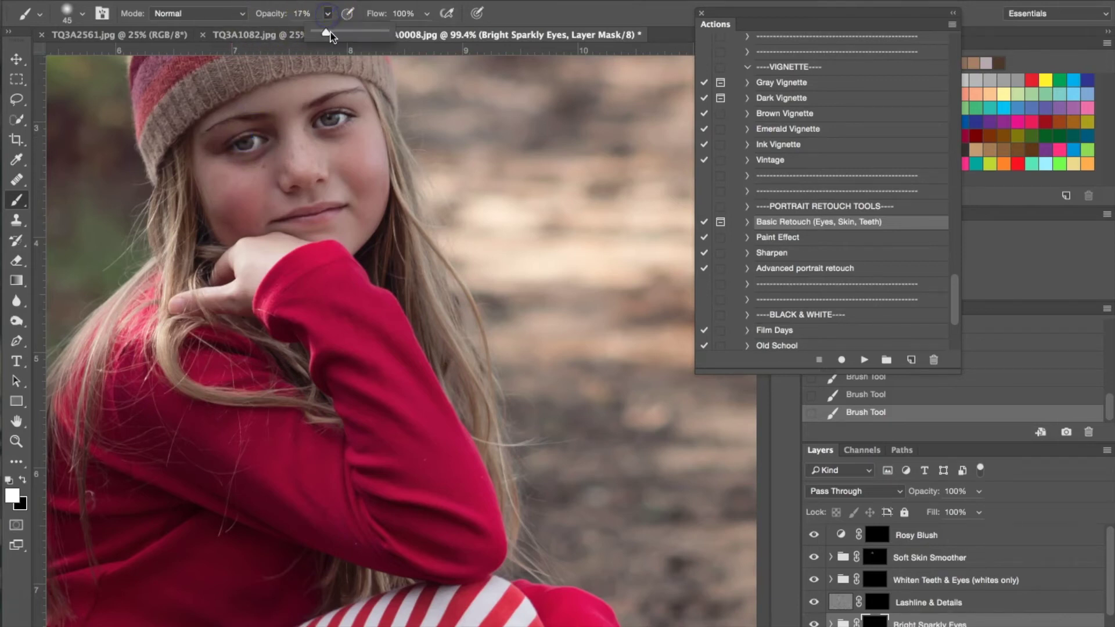
pyautogui.click(331, 34)
pyautogui.moveTo(250, 146); pyautogui.dragTo(246, 144)
pyautogui.moveTo(339, 117); pyautogui.dragTo(343, 119)
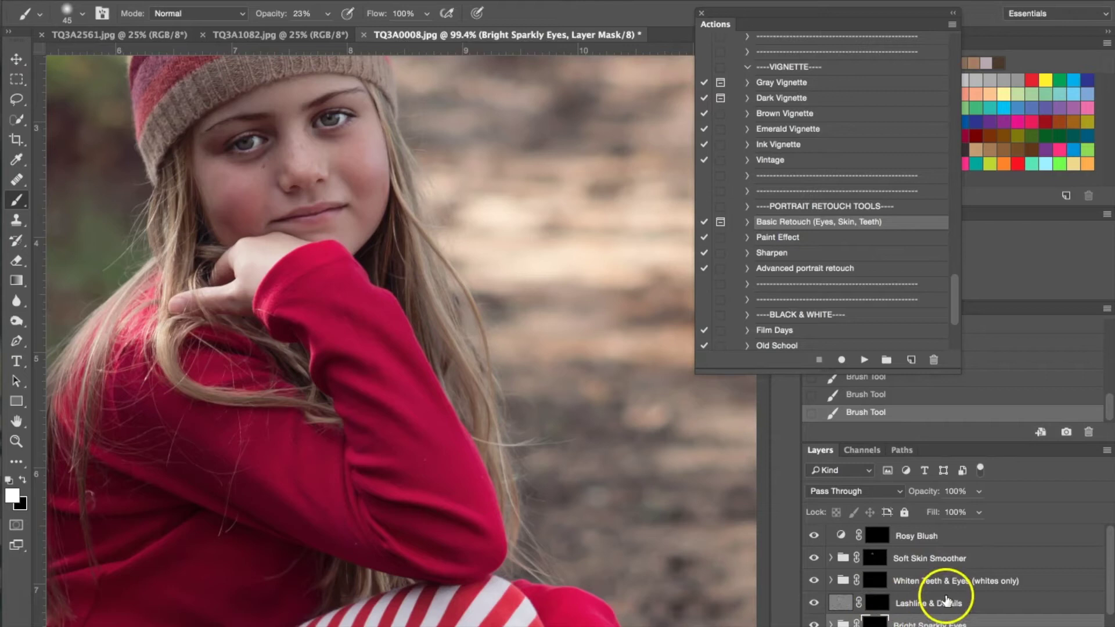
# - Flatten the portrait retouch layers into the Background layer and bring the whole photo back into view
pyautogui.scroll(-1, 976, 607)
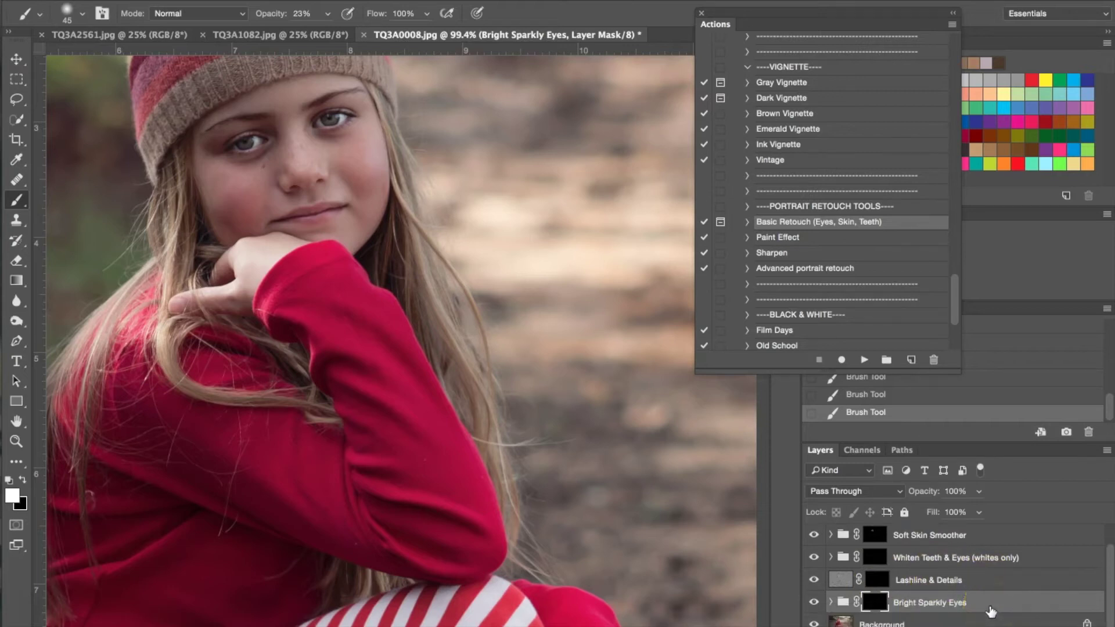
pyautogui.rightClick(907, 623)
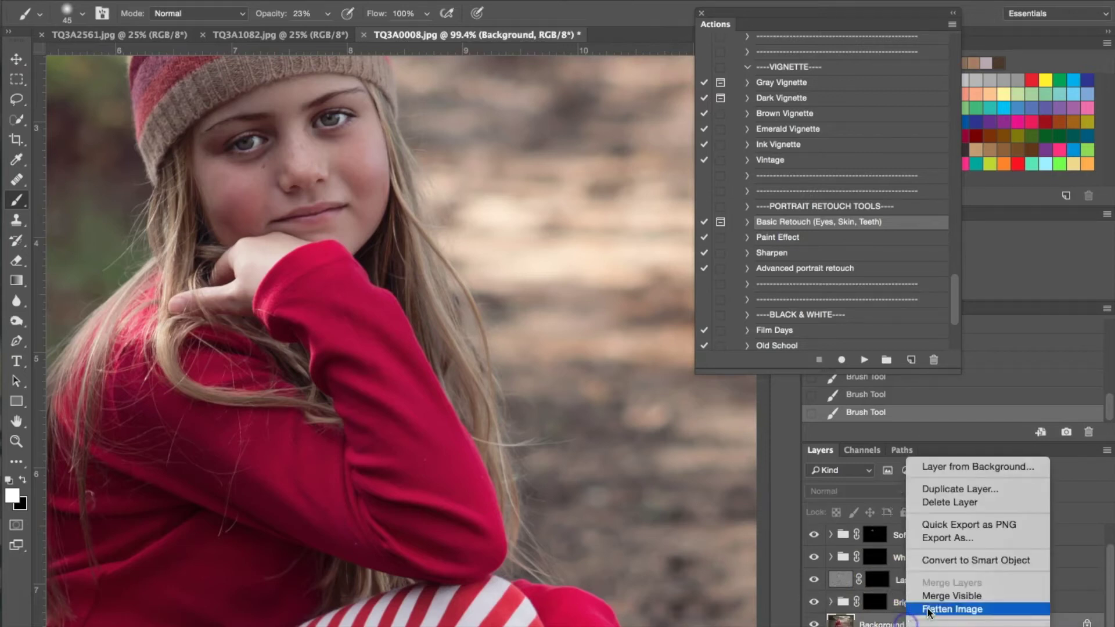
pyautogui.click(951, 609)
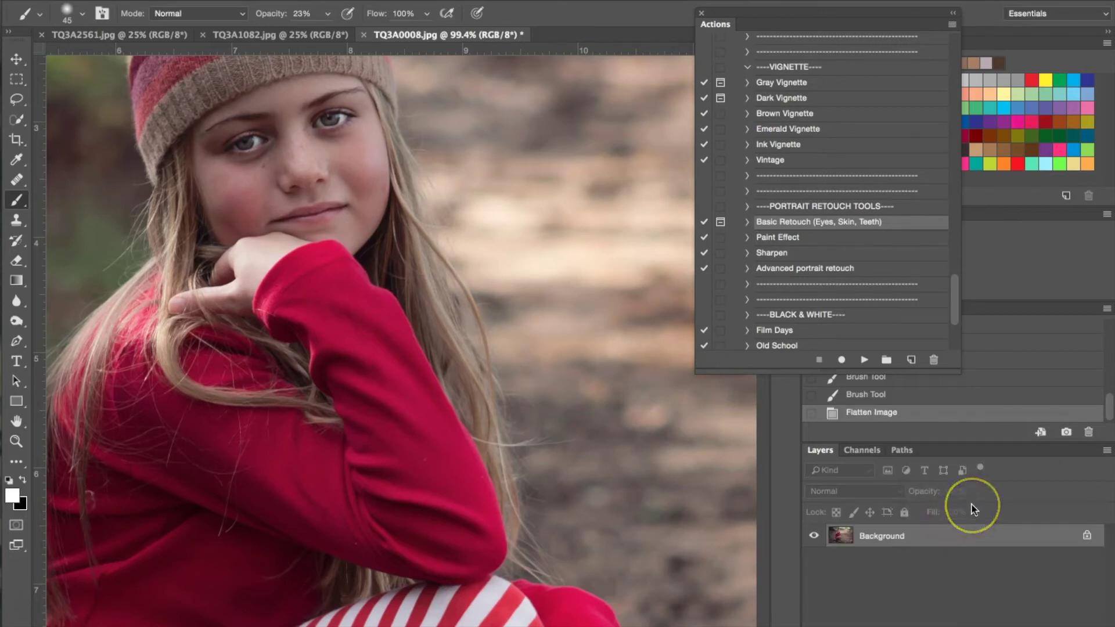
pyautogui.hotkey('ctrl', '-')
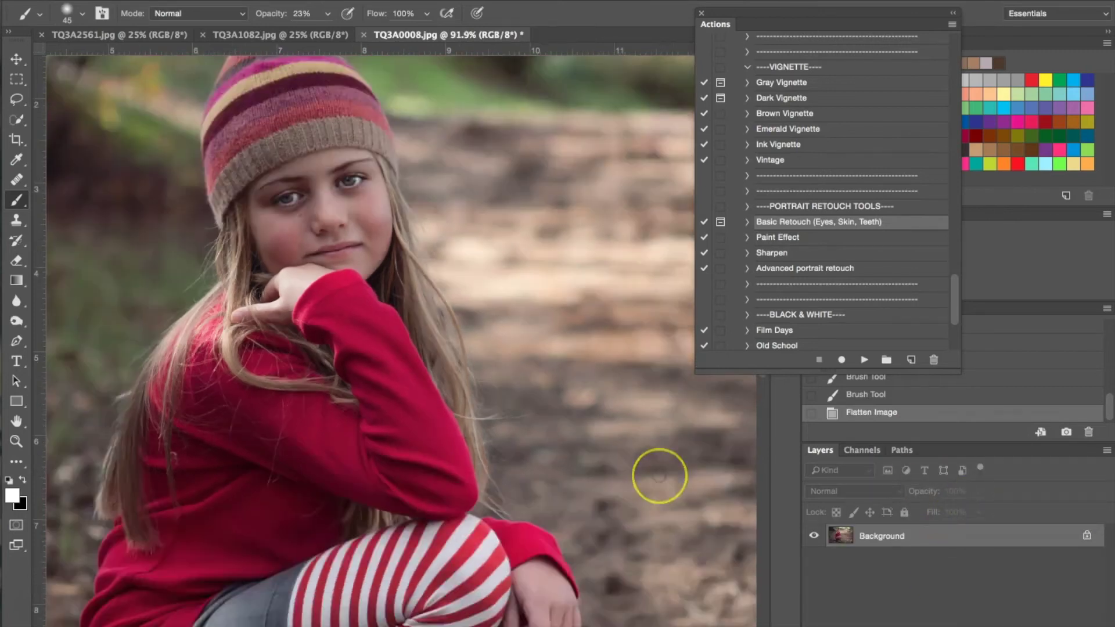
pyautogui.hotkey('ctrl', '-')
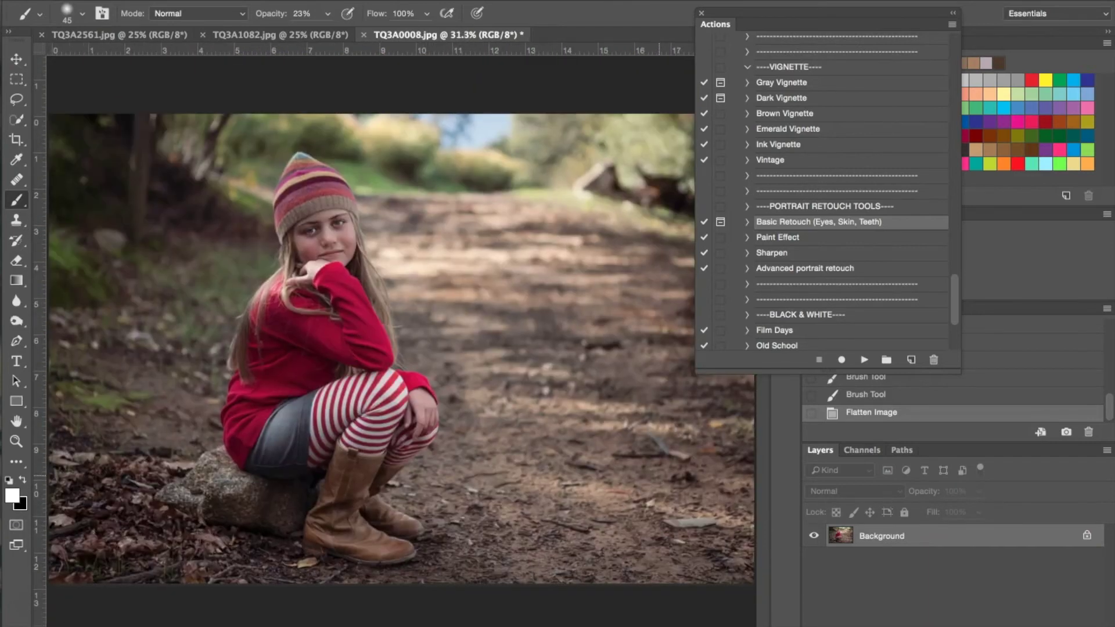
# - Add a Levels adjustment layer and lower its white input level to about 235 to brighten the highlights
pyautogui.click(1034, 621)
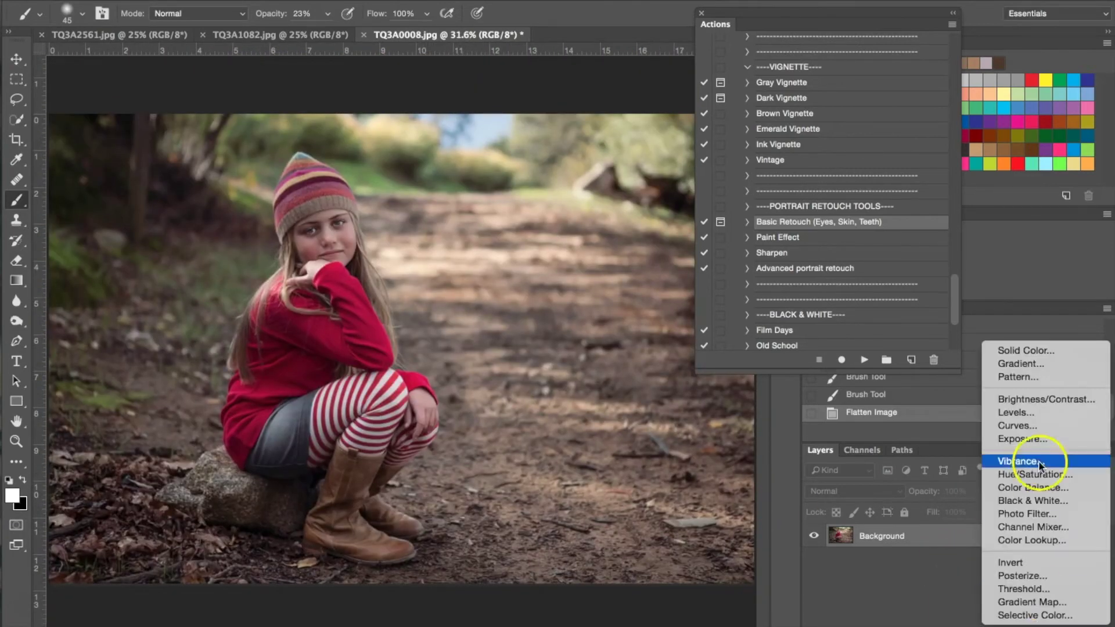
pyautogui.click(1031, 413)
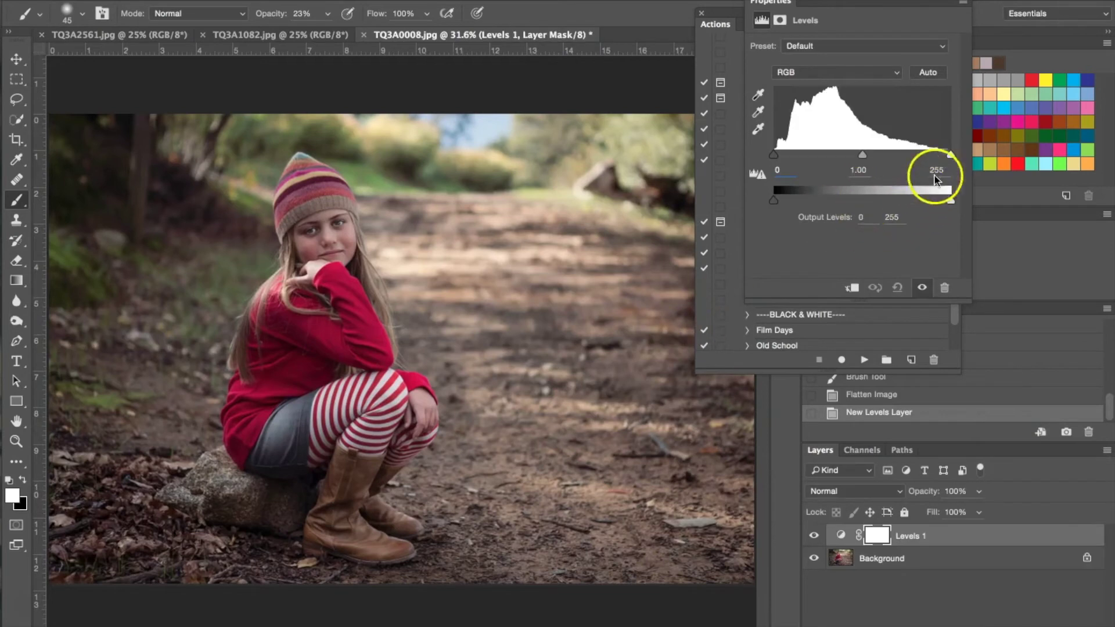
pyautogui.moveTo(950, 155); pyautogui.dragTo(939, 158)
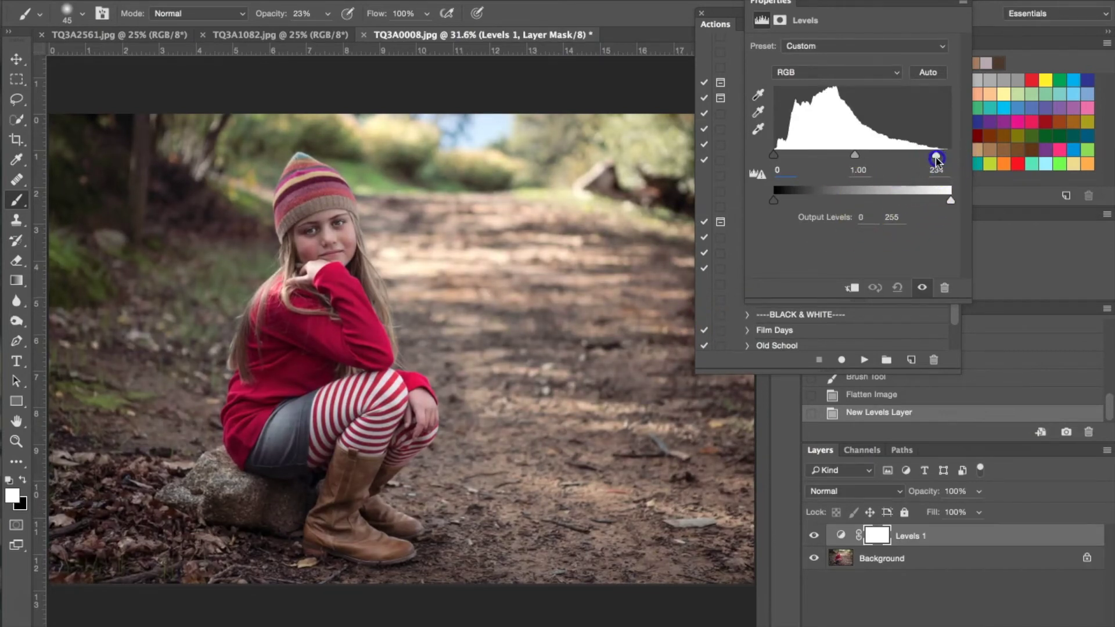
pyautogui.click(752, 3)
# - Clear the Actions panel off the photo and place the original TQ3A0008.jpg beside the edited version for comparison
pyautogui.moveTo(755, 15); pyautogui.dragTo(837, 1)
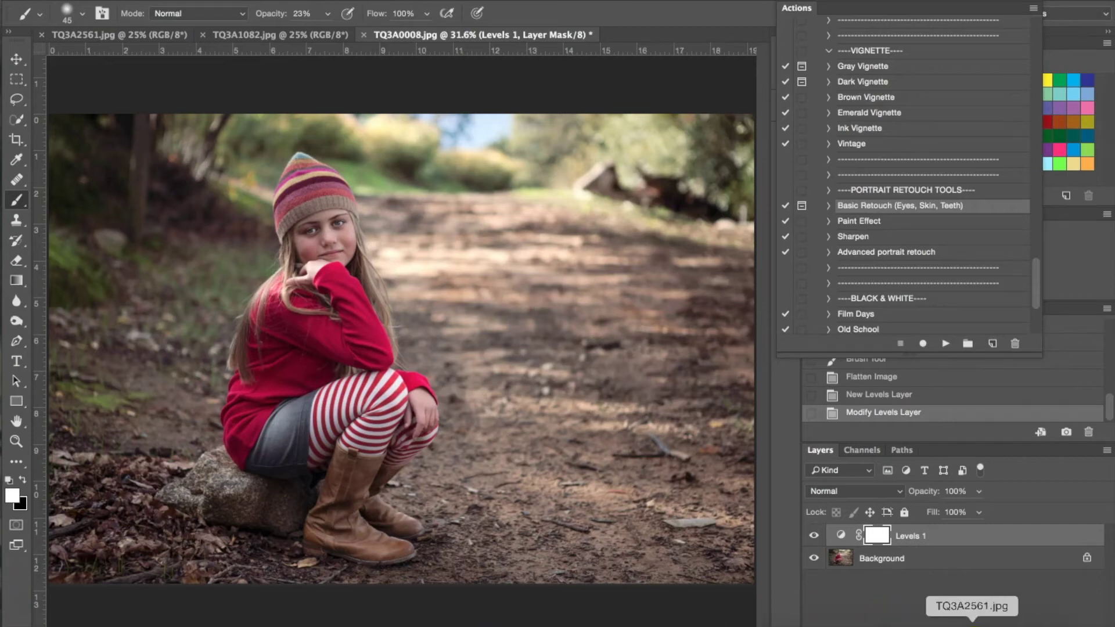
pyautogui.click(972, 623)
pyautogui.moveTo(556, 3); pyautogui.dragTo(1020, 32)
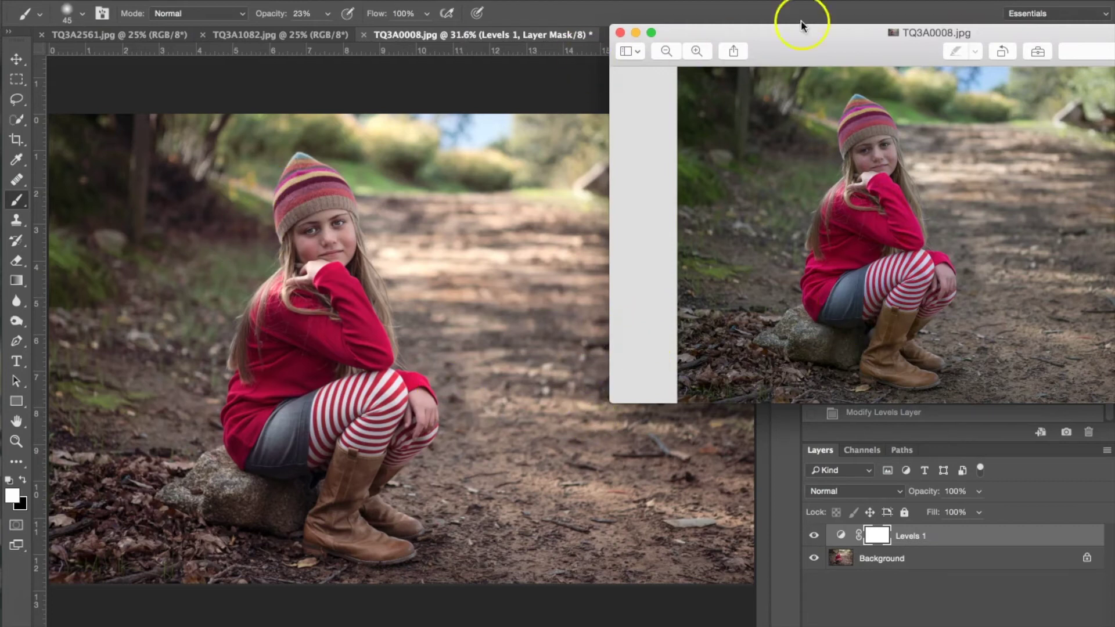
# - Compare the edited portrait with the original TQ3A0008.jpg side by side and return to the edited document
pyautogui.moveTo(823, 33); pyautogui.dragTo(738, 2)
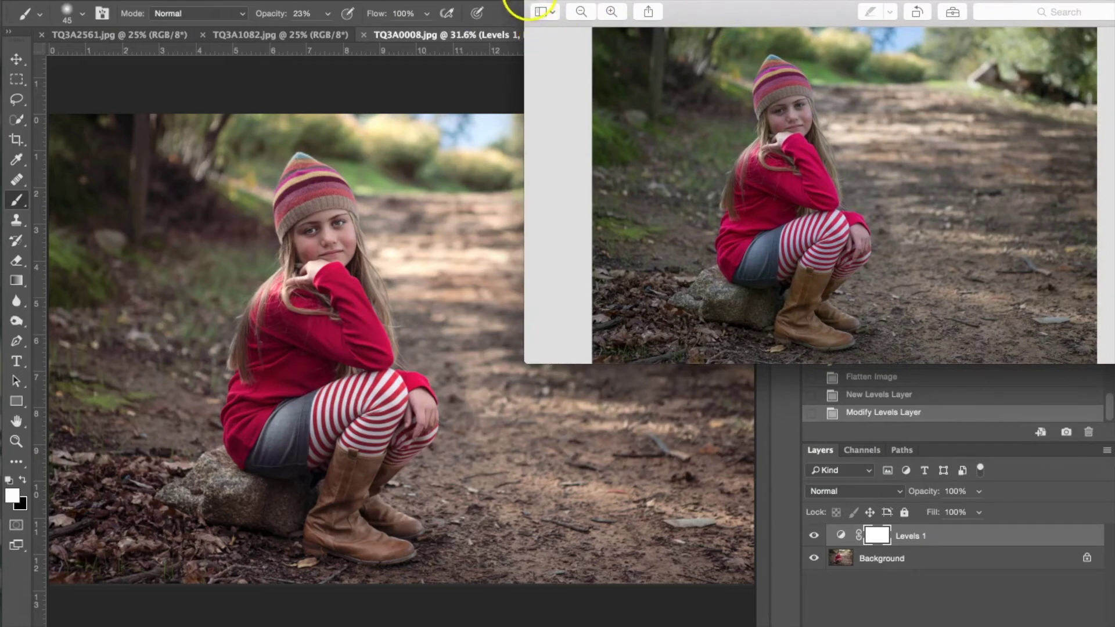
pyautogui.click(530, 6)
pyautogui.click(401, 48)
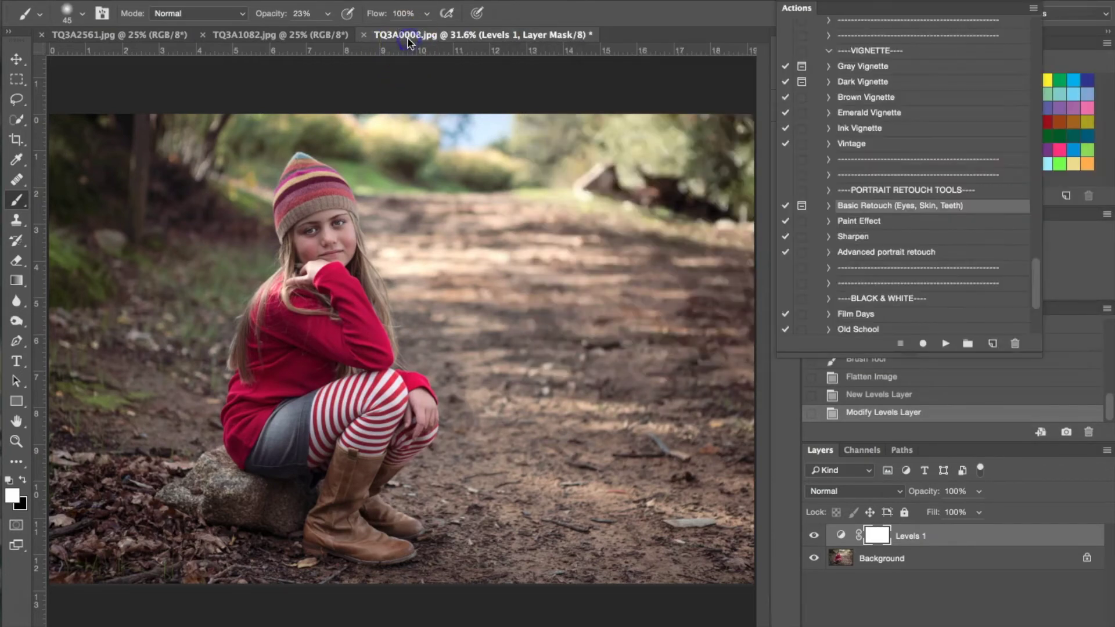
pyautogui.click(565, 78)
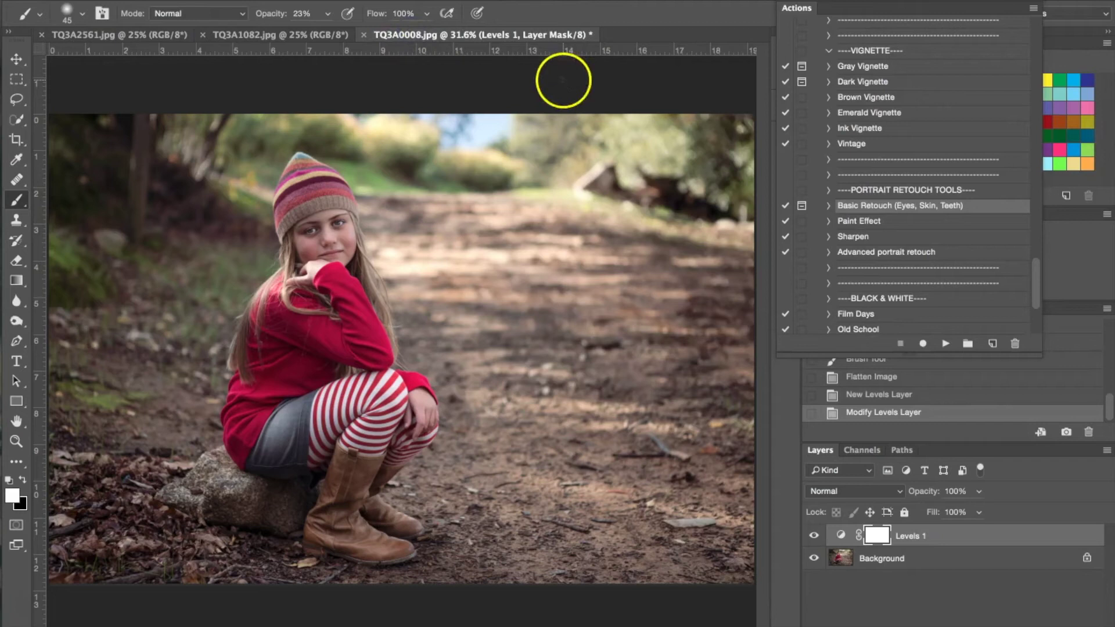
# - Switch to the TQ3A1082.jpg photo and run the Mint Herb action from the All In One Tone/Tint group
pyautogui.click(283, 35)
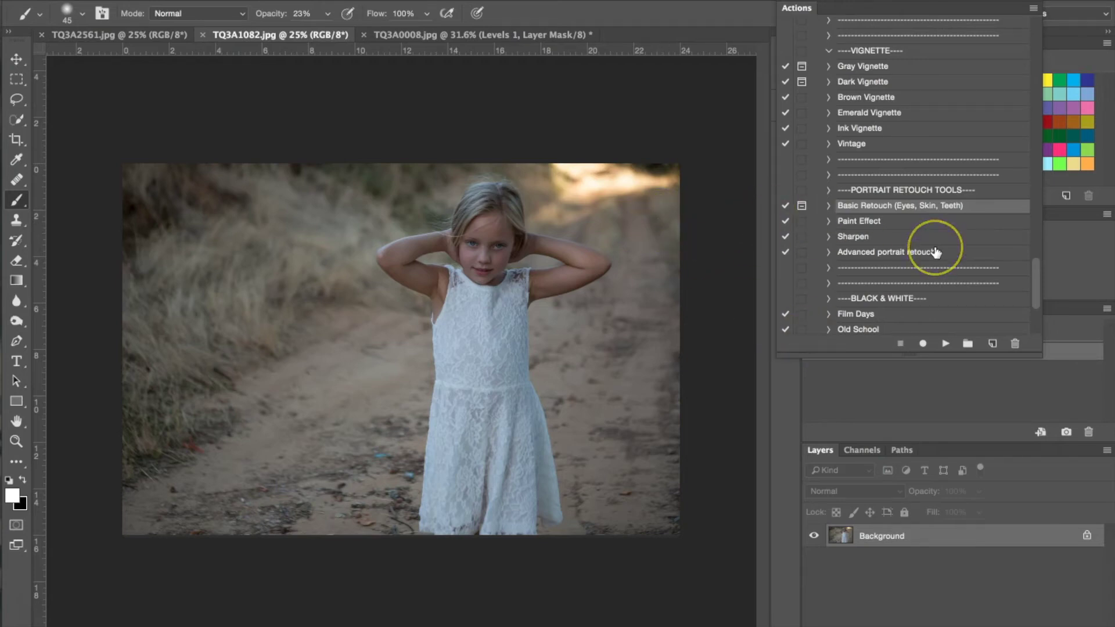
pyautogui.scroll(6, 935, 252)
pyautogui.scroll(10, 935, 252)
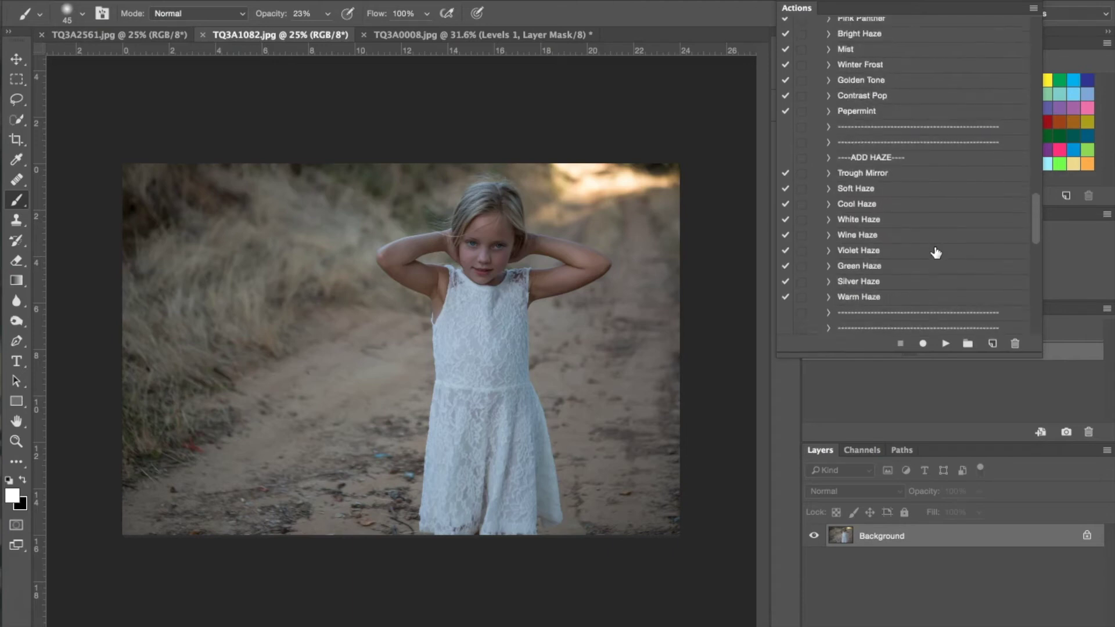
pyautogui.scroll(2, 935, 252)
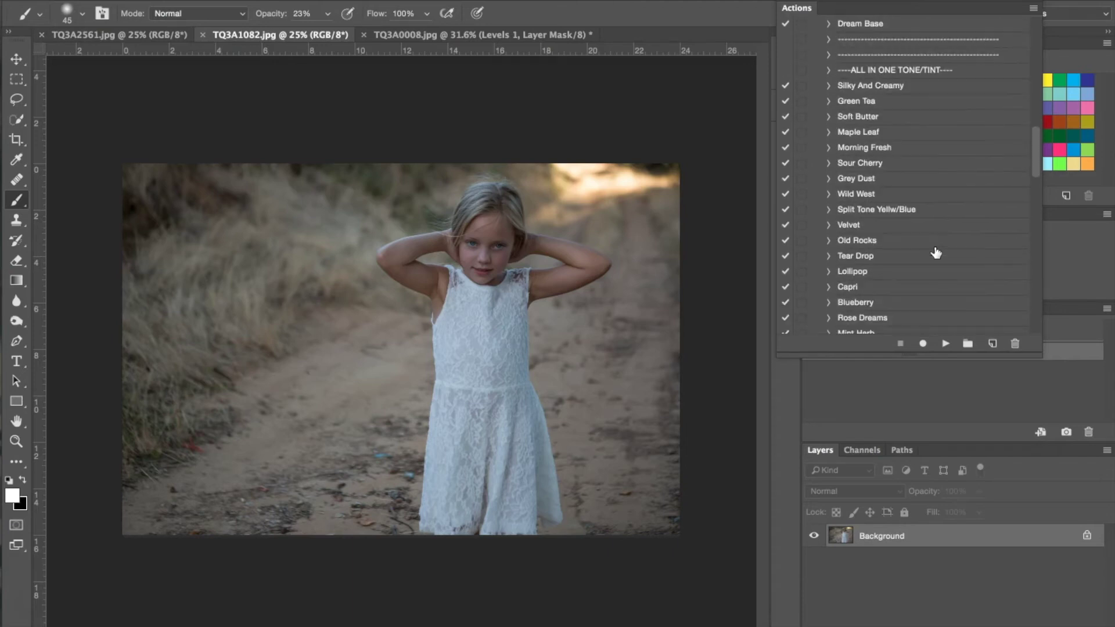
pyautogui.scroll(-1, 872, 299)
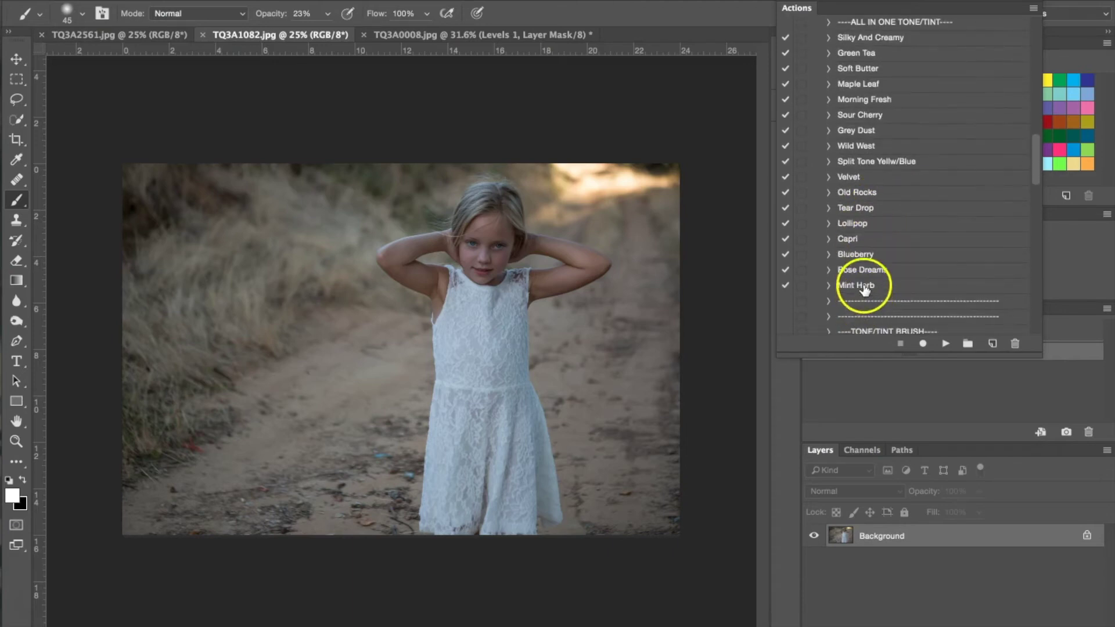
pyautogui.click(865, 285)
pyautogui.click(946, 344)
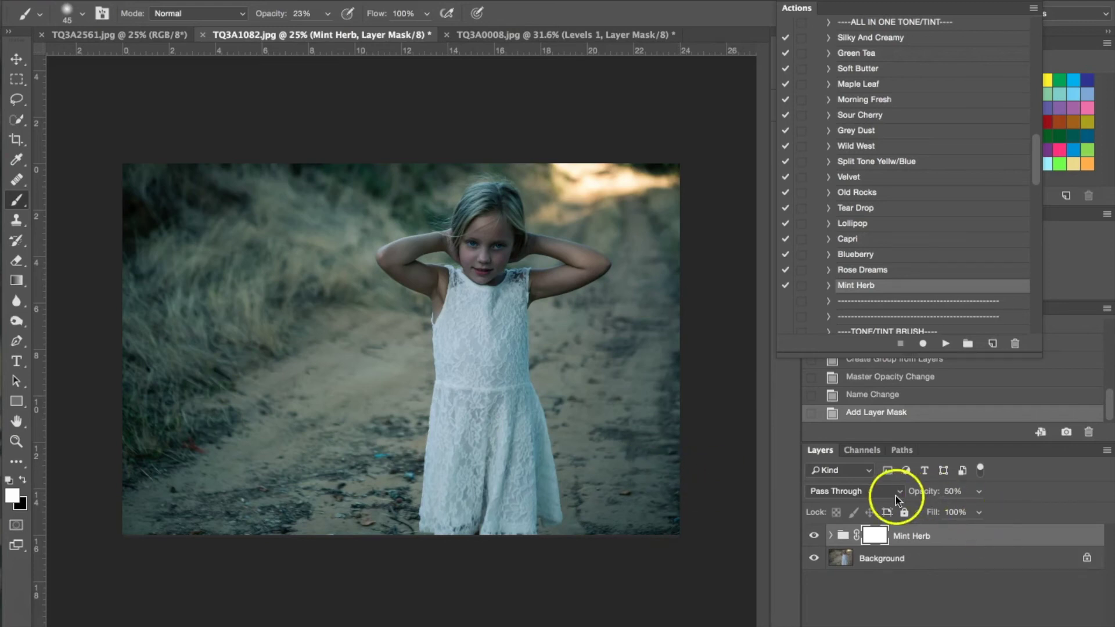
# - Set the Mint Herb group's opacity to 18% and flatten the image
pyautogui.click(958, 491)
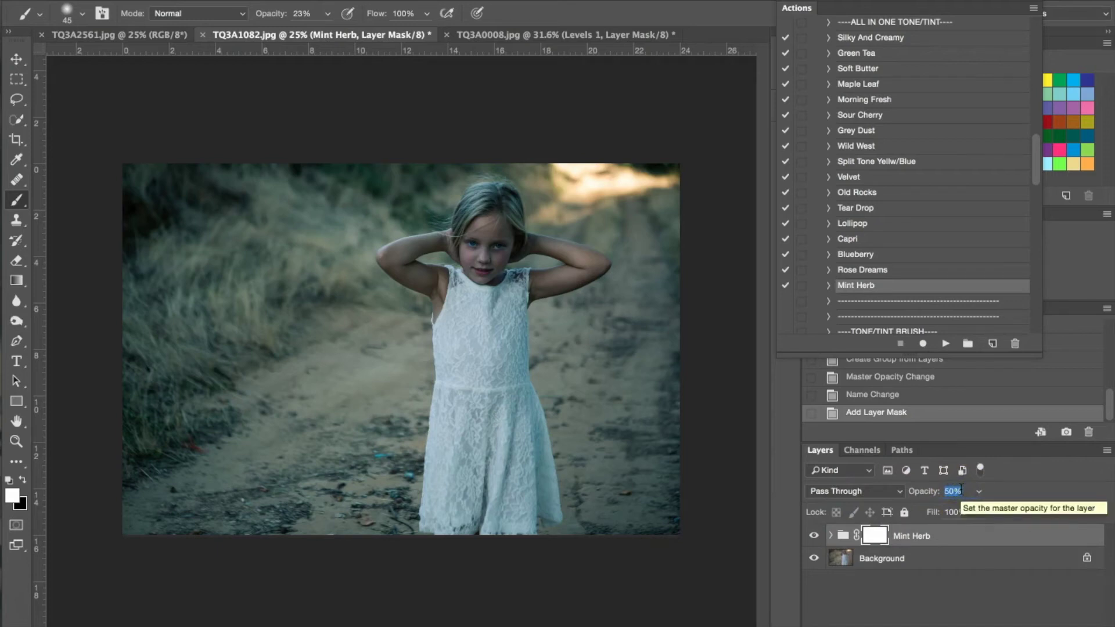
pyautogui.write('18')
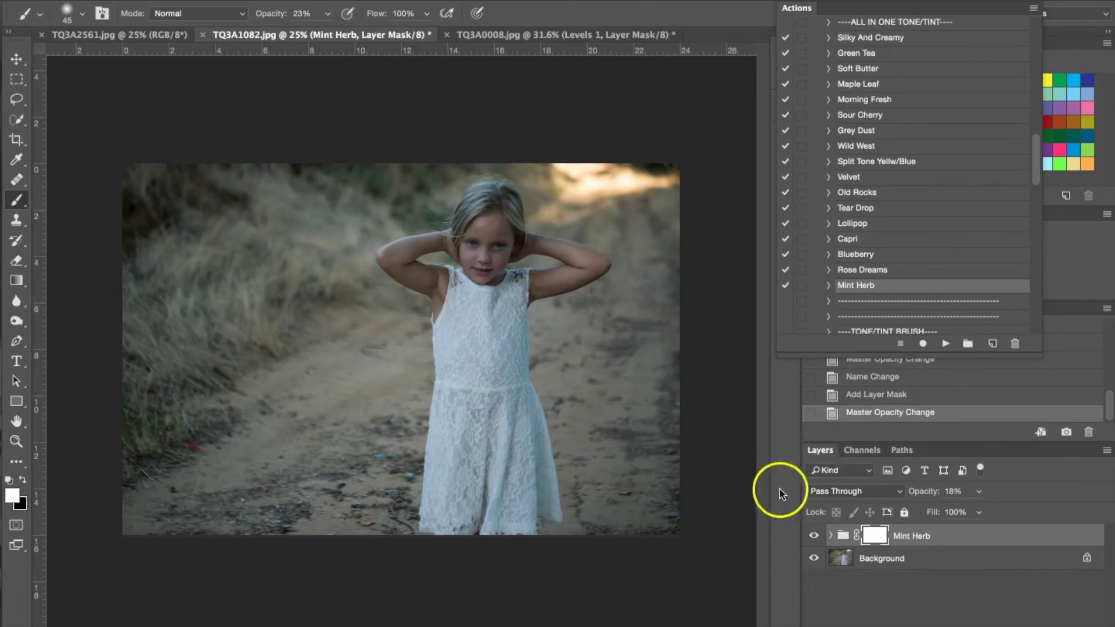
pyautogui.rightClick(921, 560)
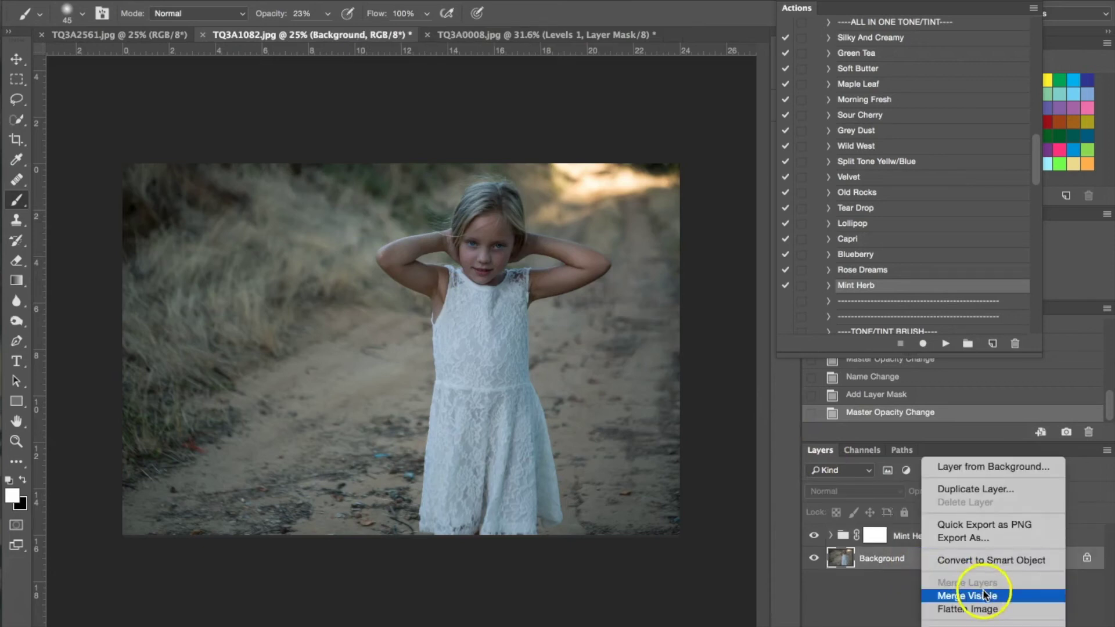
pyautogui.click(989, 615)
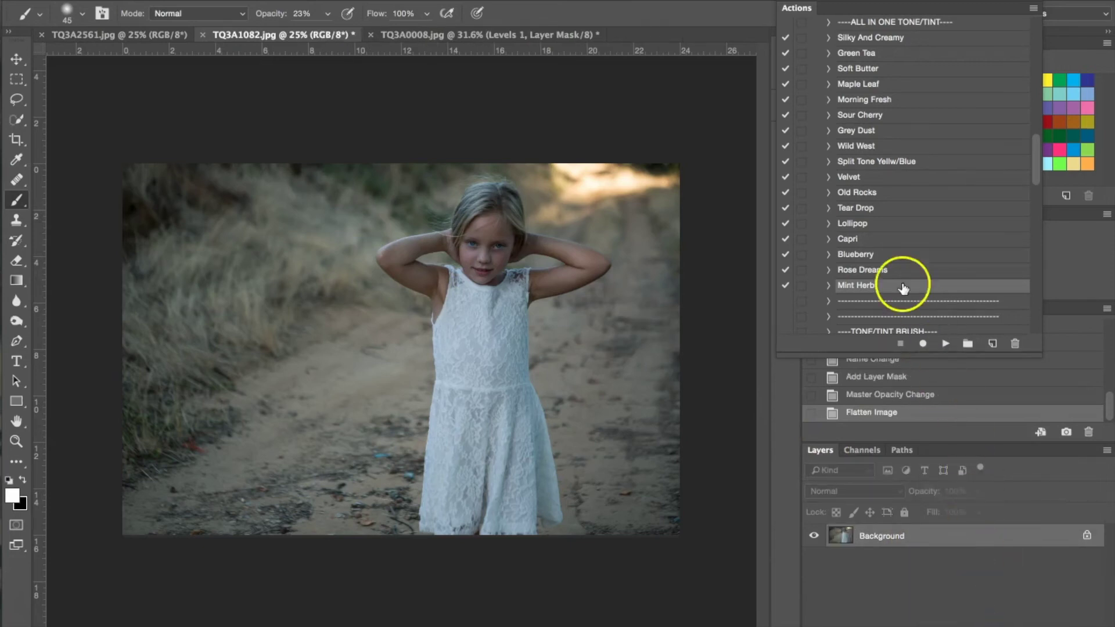
# - Run the Basic Retouch (Eyes, Skin, Teeth) action from the Portrait Retouch Tools and continue past its brush reminder
pyautogui.scroll(-5, 903, 287)
pyautogui.scroll(-12, 903, 288)
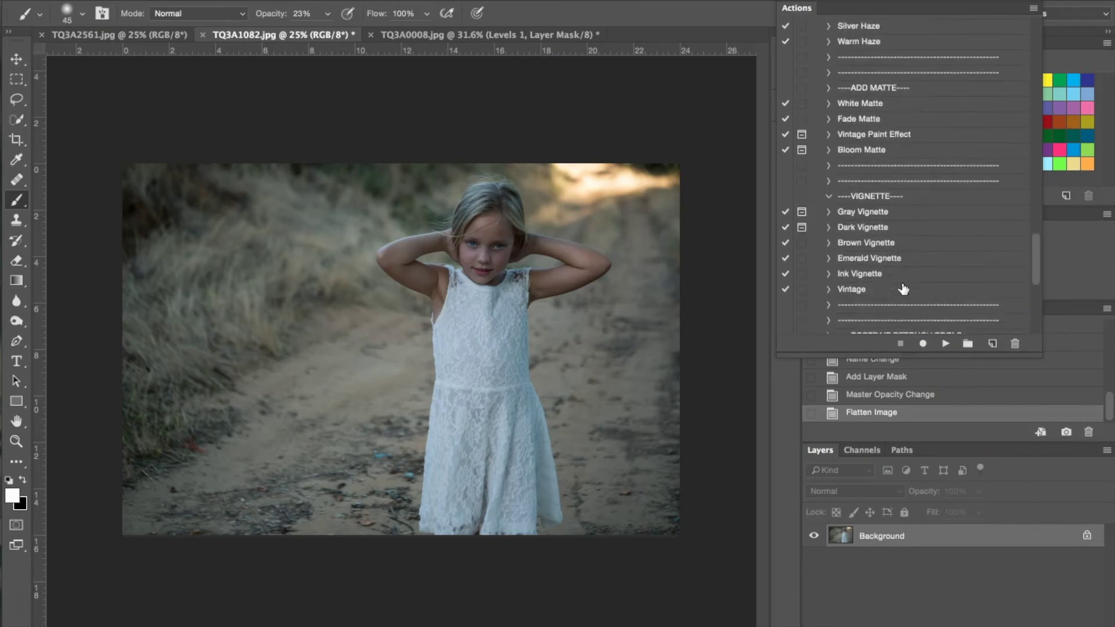
pyautogui.click(872, 197)
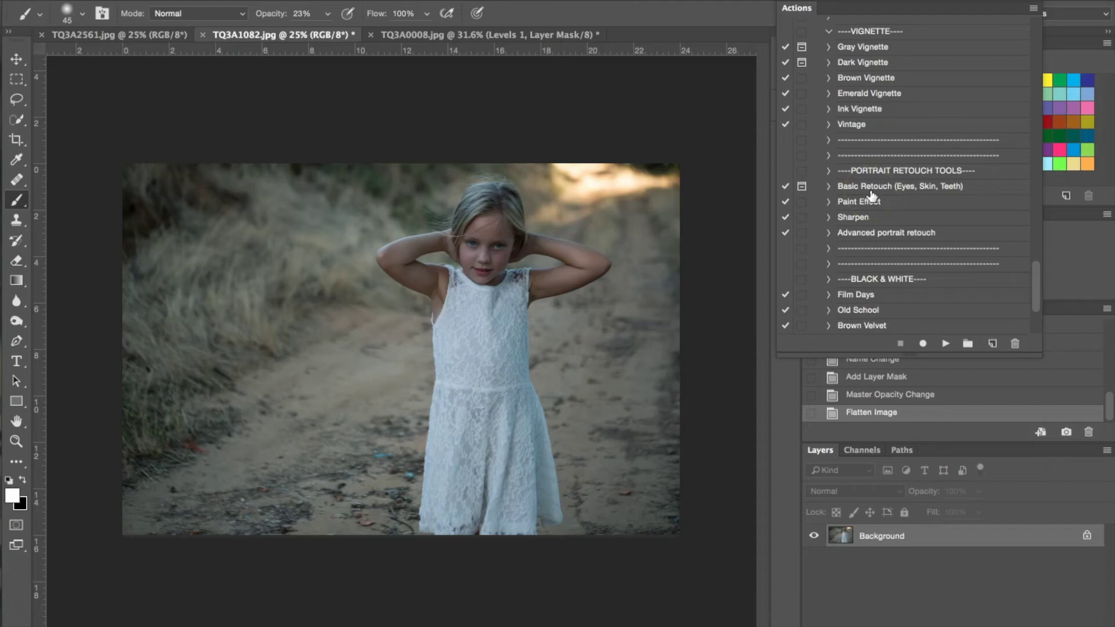
pyautogui.click(870, 185)
pyautogui.click(945, 344)
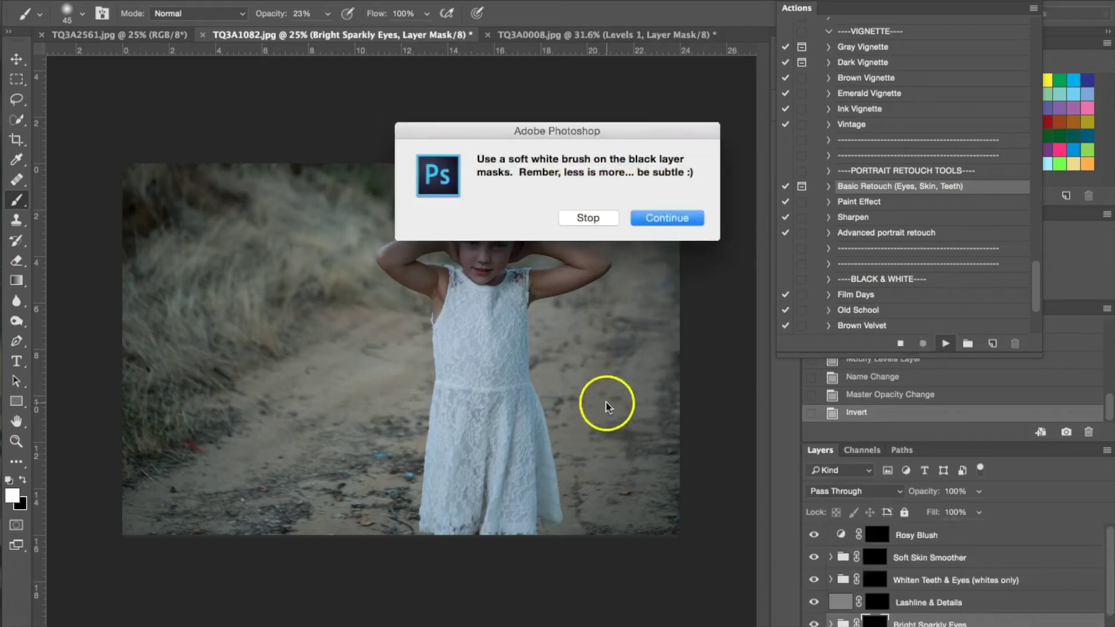
pyautogui.click(675, 218)
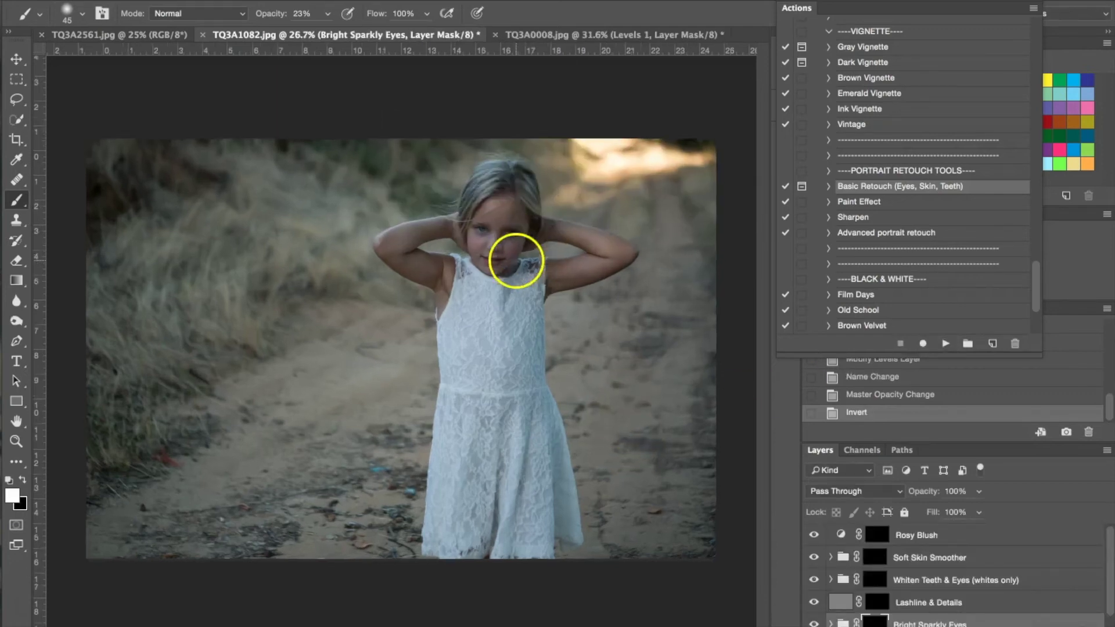
# - Brighten both of the girl's eyes by painting white on the Bright Sparkly Eyes mask, raising the brush opacity to 55%
pyautogui.scroll(5, 516, 257)
pyautogui.scroll(5, 522, 256)
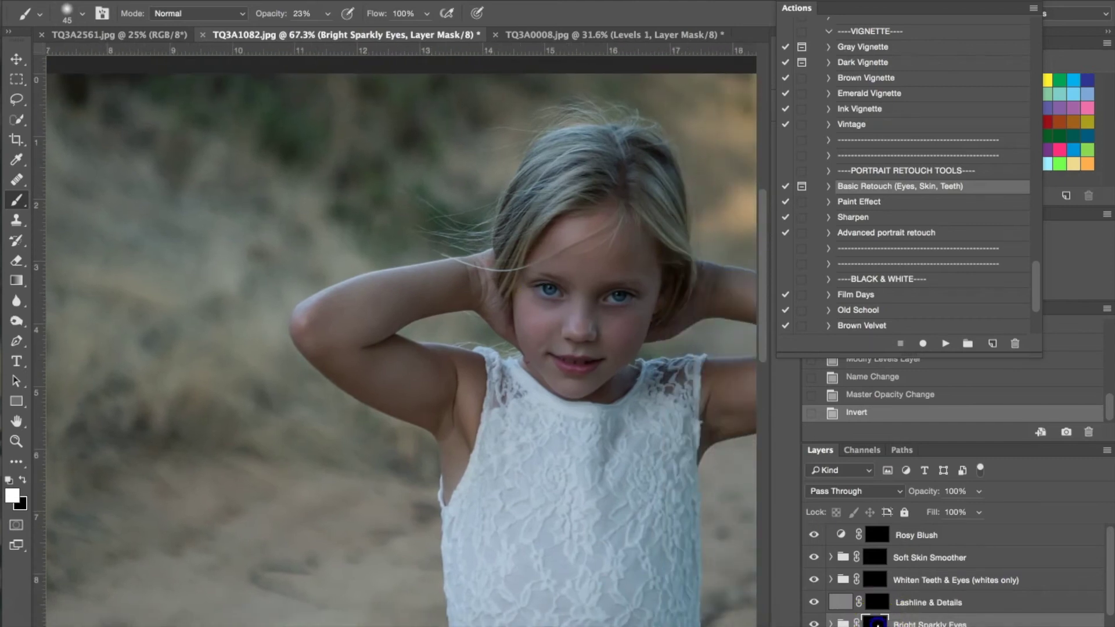
pyautogui.moveTo(552, 289); pyautogui.dragTo(548, 291)
pyautogui.click(544, 287)
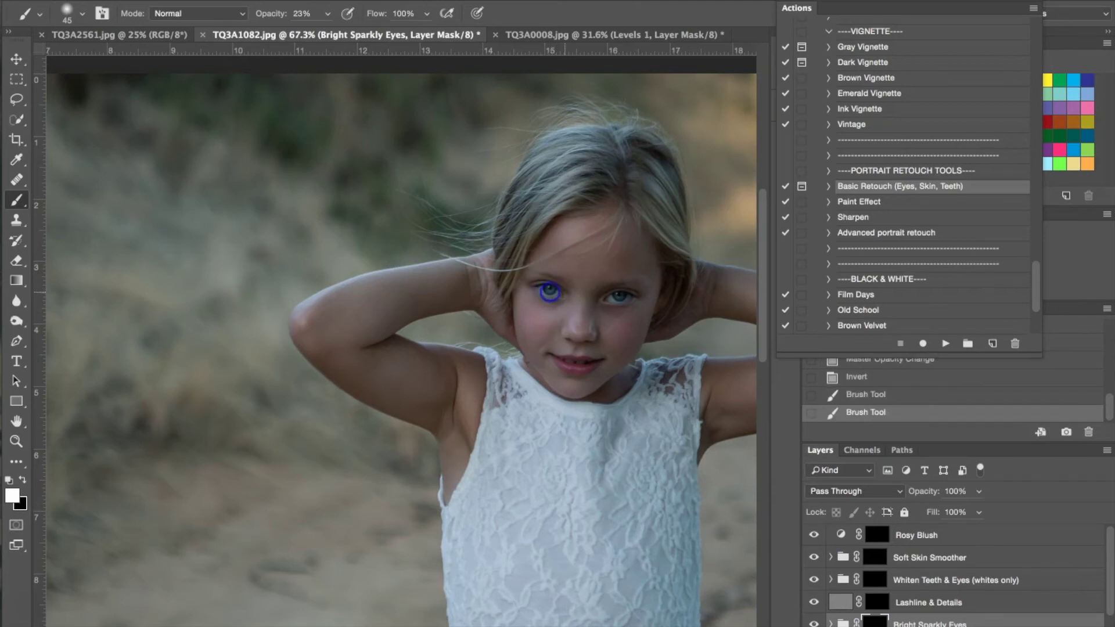
pyautogui.click(328, 13)
pyautogui.click(349, 32)
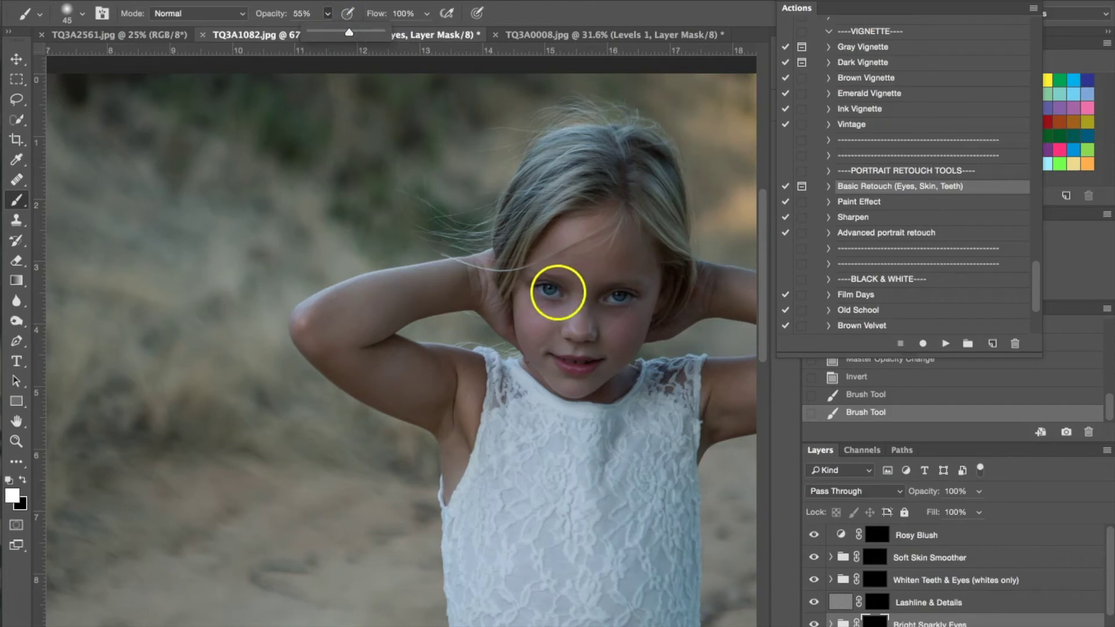
pyautogui.moveTo(552, 282); pyautogui.dragTo(547, 287)
pyautogui.click(622, 292)
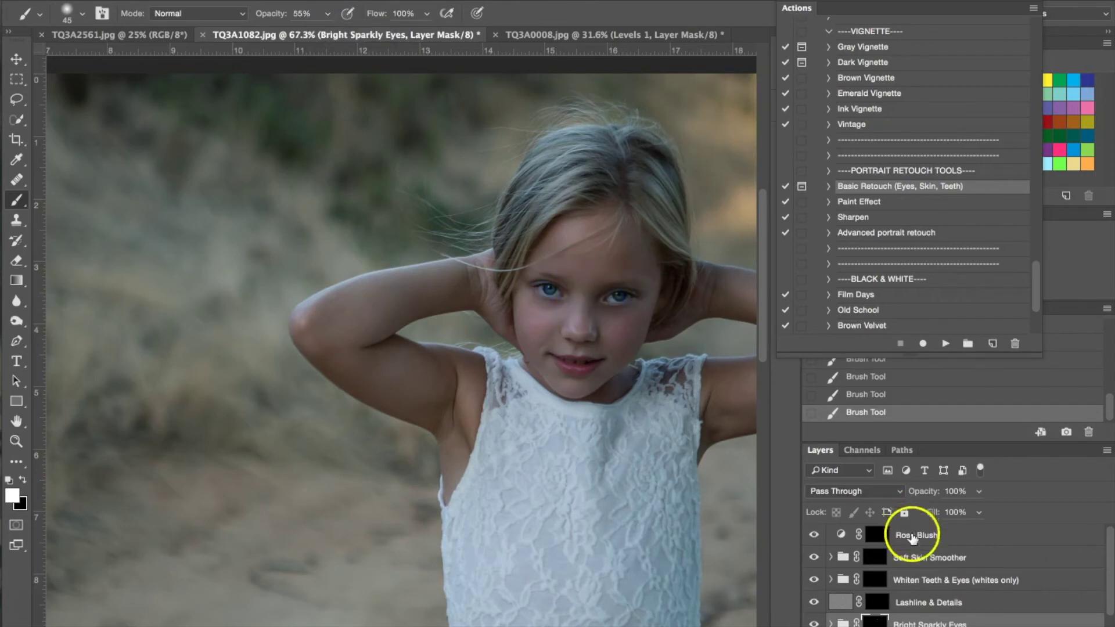
# - Smooth the girl's facial skin by painting on the Soft Skin Smoother mask with an 80 px brush
pyautogui.click(878, 557)
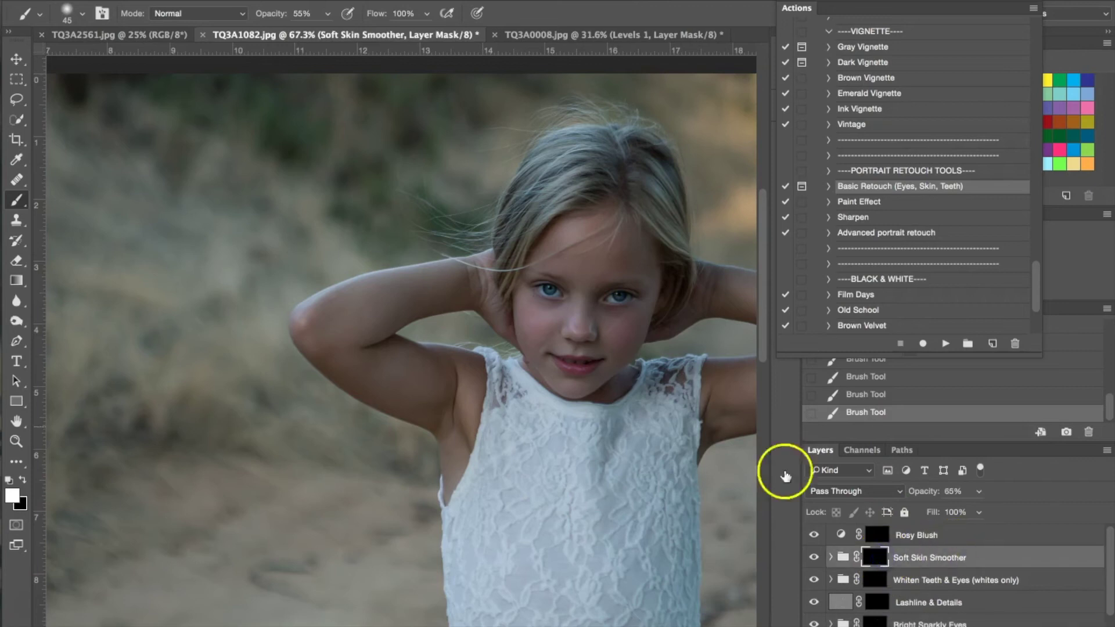
pyautogui.press(']')
pyautogui.press(']')
pyautogui.press(']')
pyautogui.press(']')
pyautogui.click(566, 266)
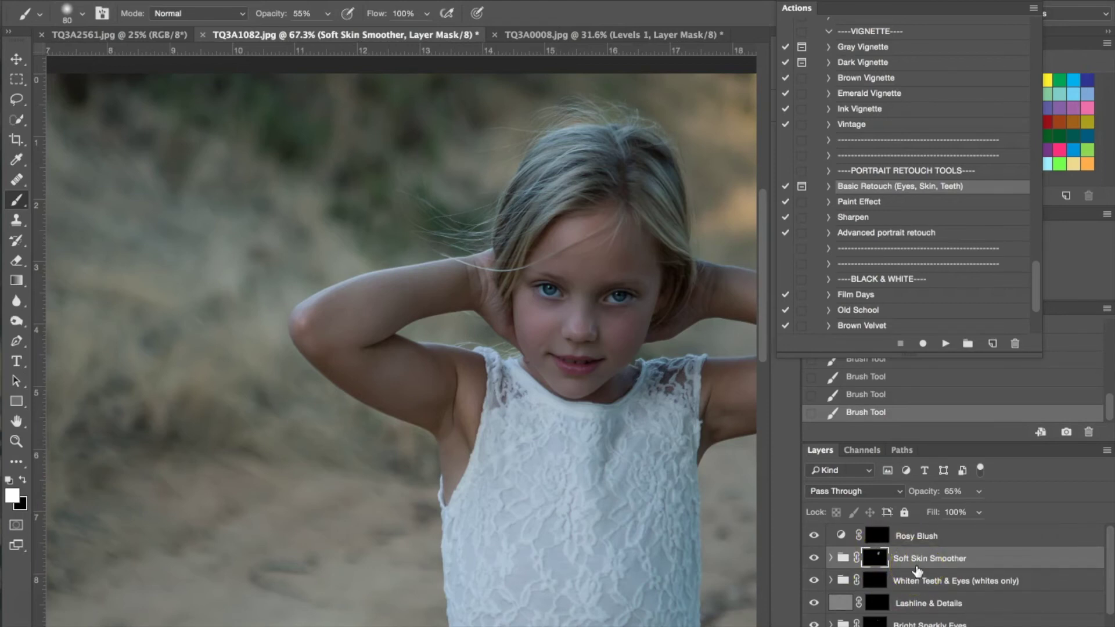
# - Add color to both cheeks by painting on the Rosy Blush mask with the brush opacity lowered to 14%
pyautogui.click(880, 539)
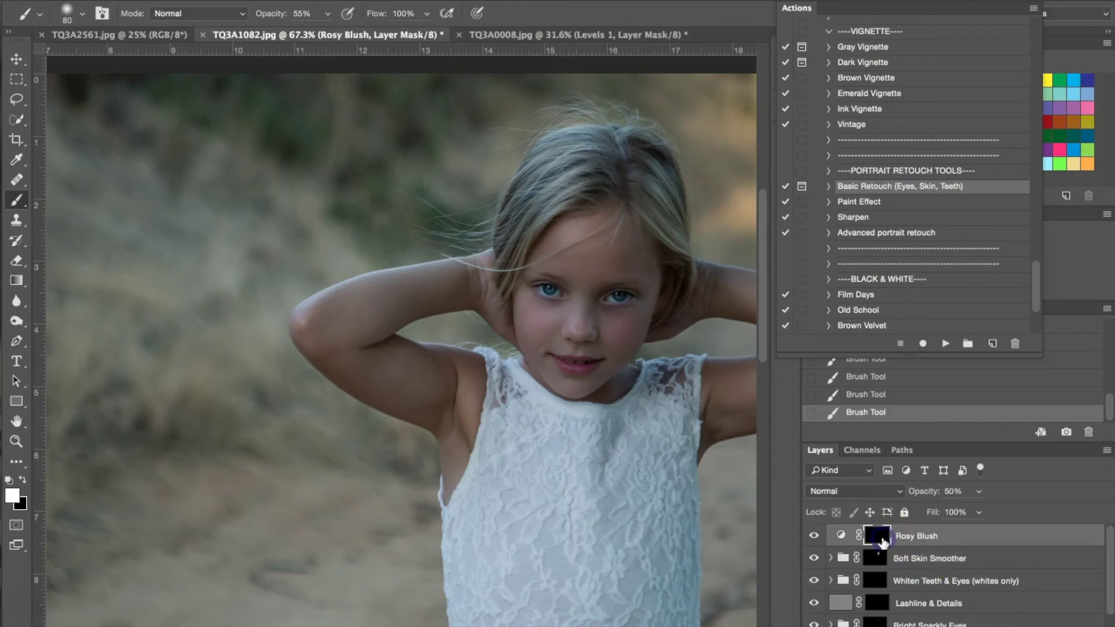
pyautogui.click(327, 13)
pyautogui.moveTo(327, 31); pyautogui.dragTo(299, 36)
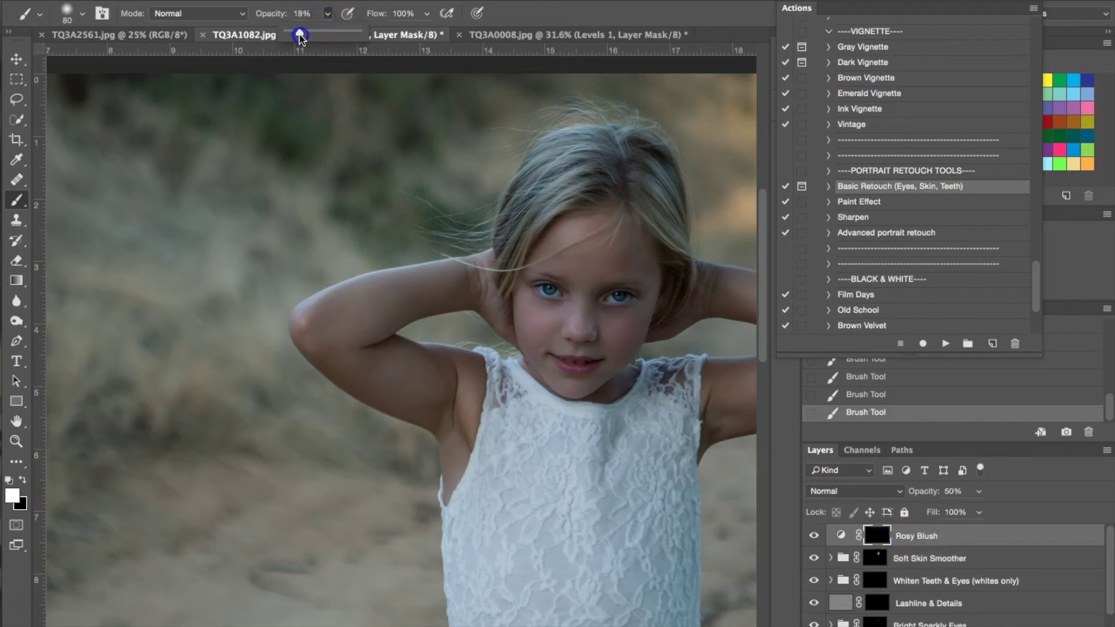
pyautogui.click(533, 324)
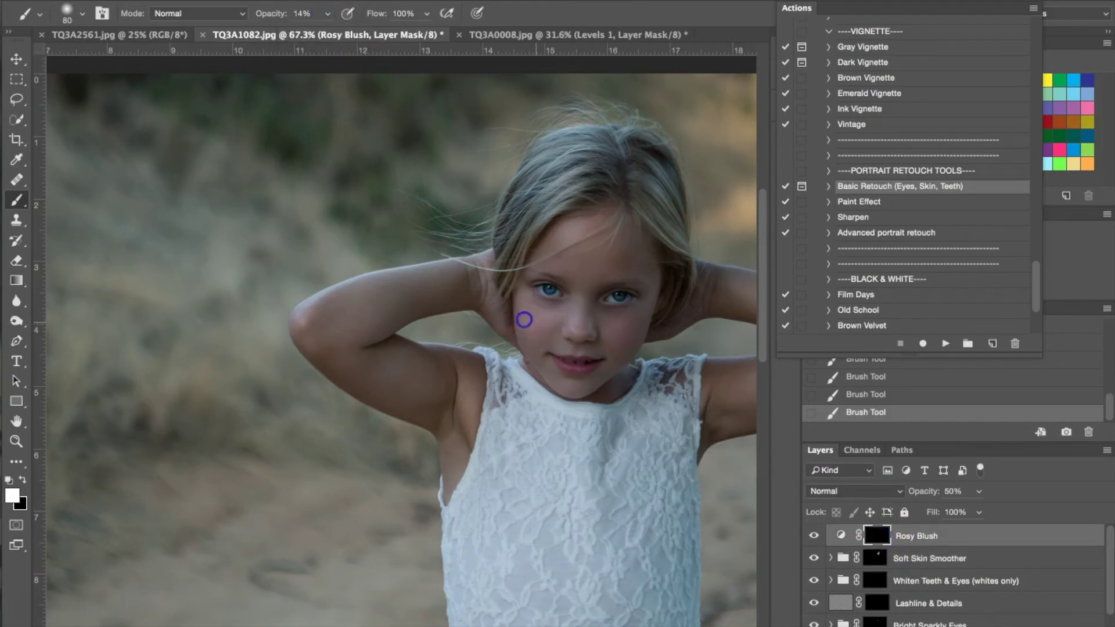
pyautogui.click(625, 342)
# - Flatten the portrait retouch layers of TQ3A1082.jpg into the Background layer
pyautogui.scroll(-5, 630, 353)
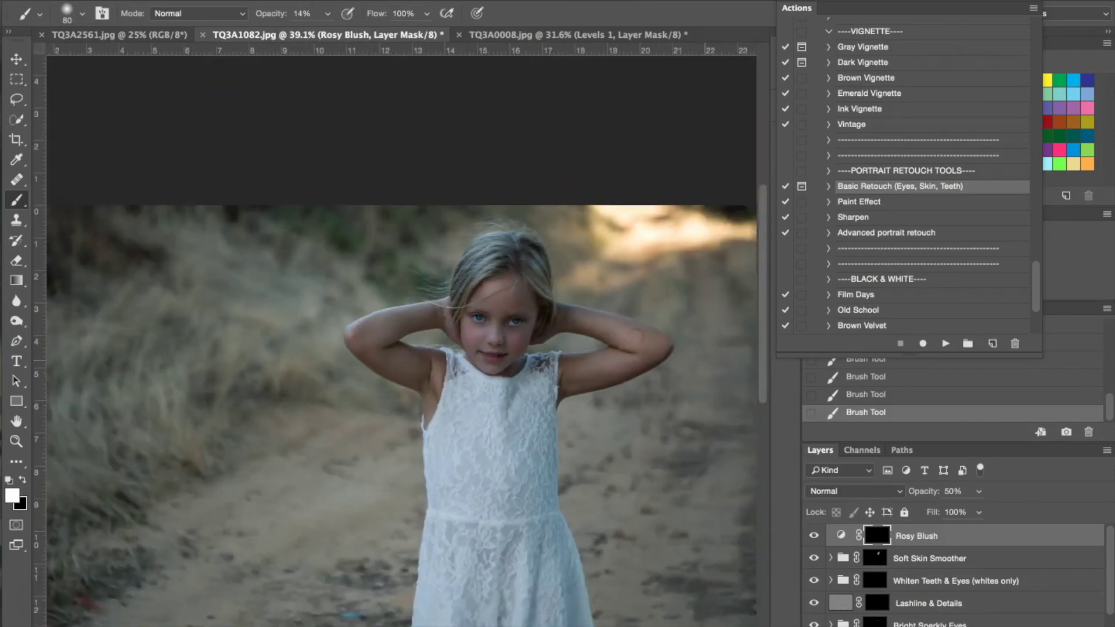
pyautogui.scroll(-1, 995, 583)
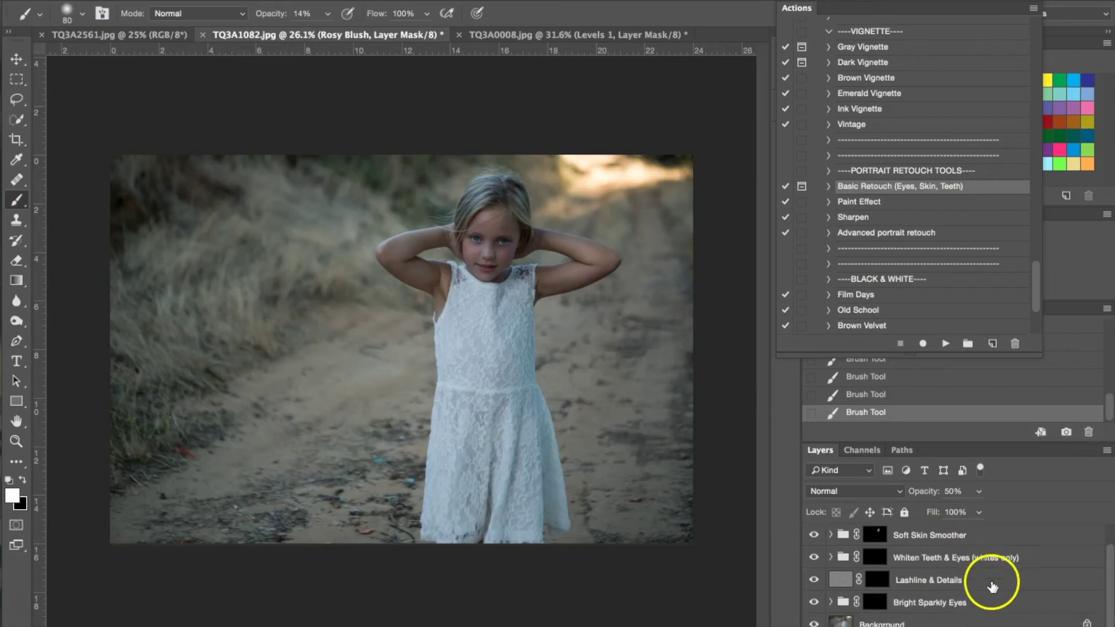
pyautogui.rightClick(898, 620)
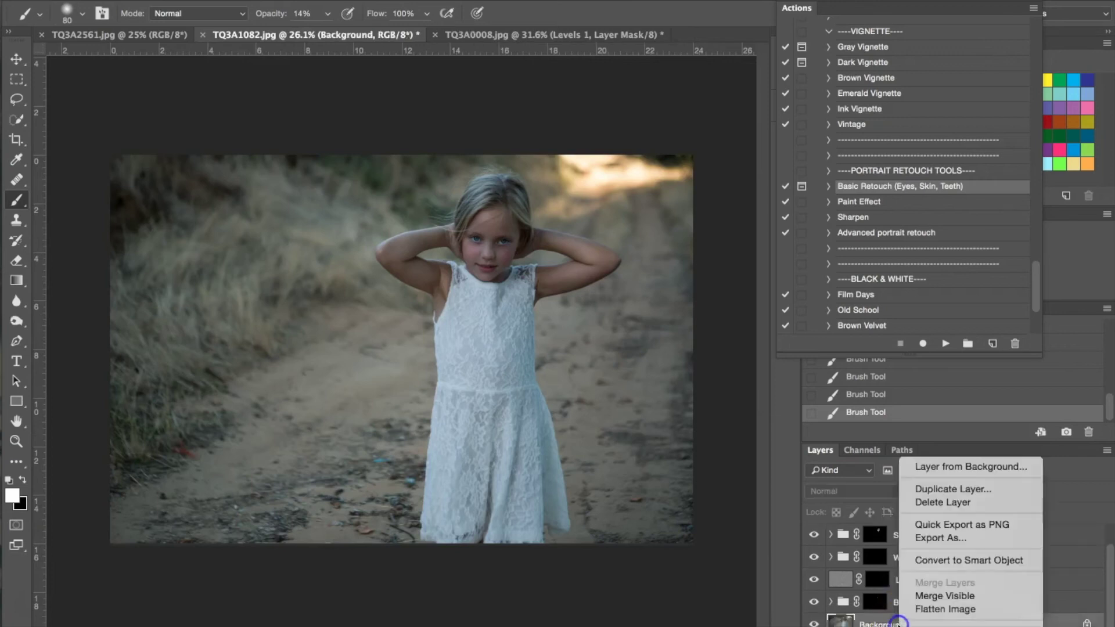
pyautogui.click(963, 608)
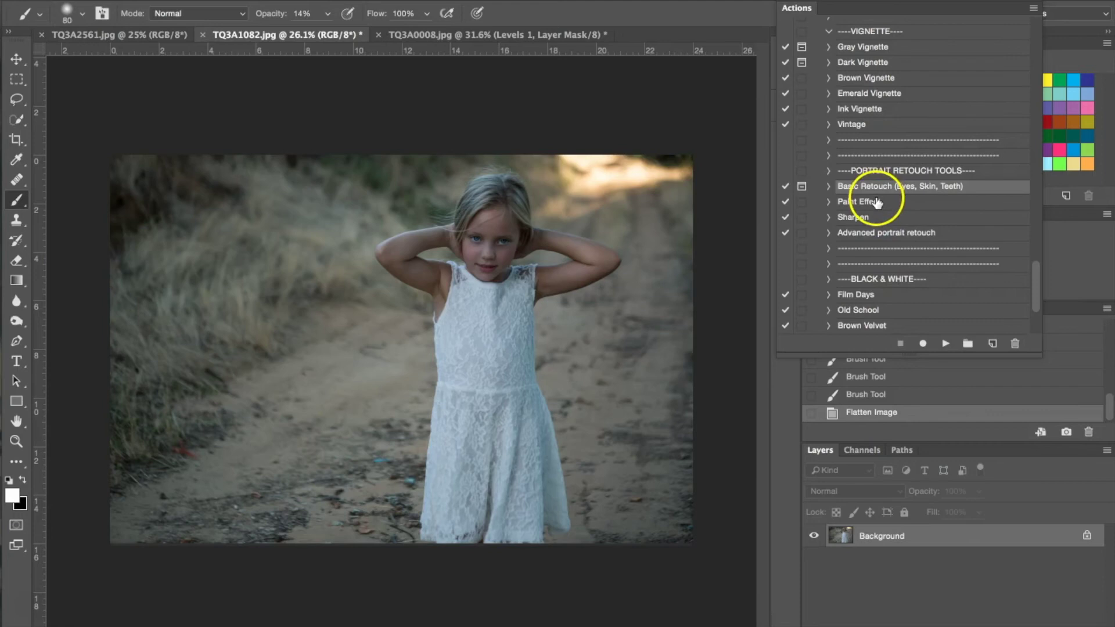
# - Run the Paint Effect action and set the opacity of its layer to 16%
pyautogui.click(874, 203)
pyautogui.click(946, 343)
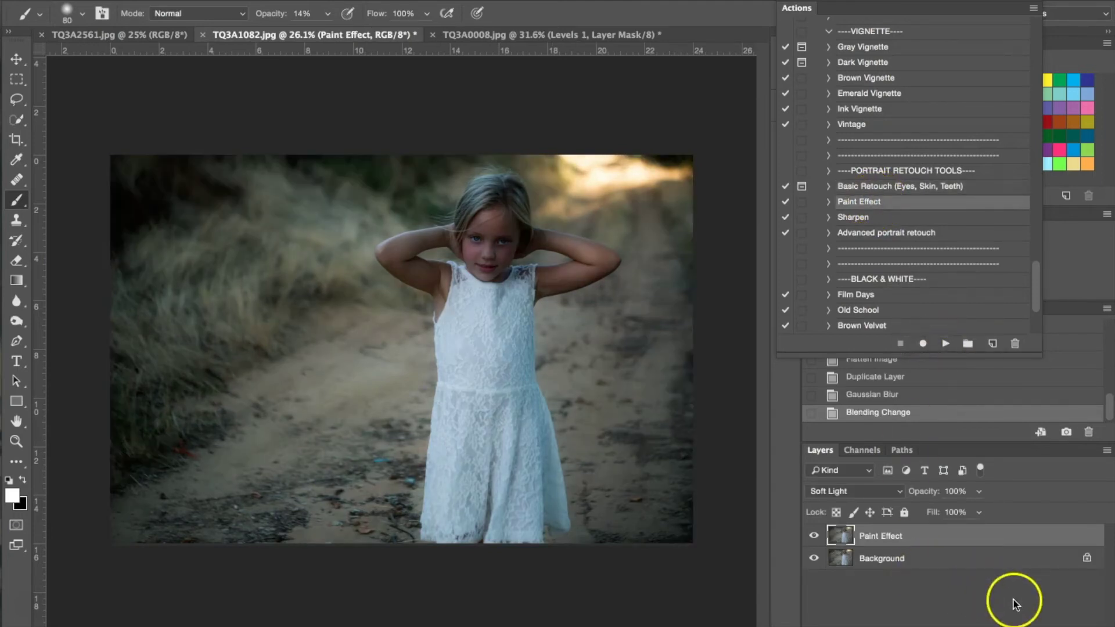
pyautogui.click(956, 495)
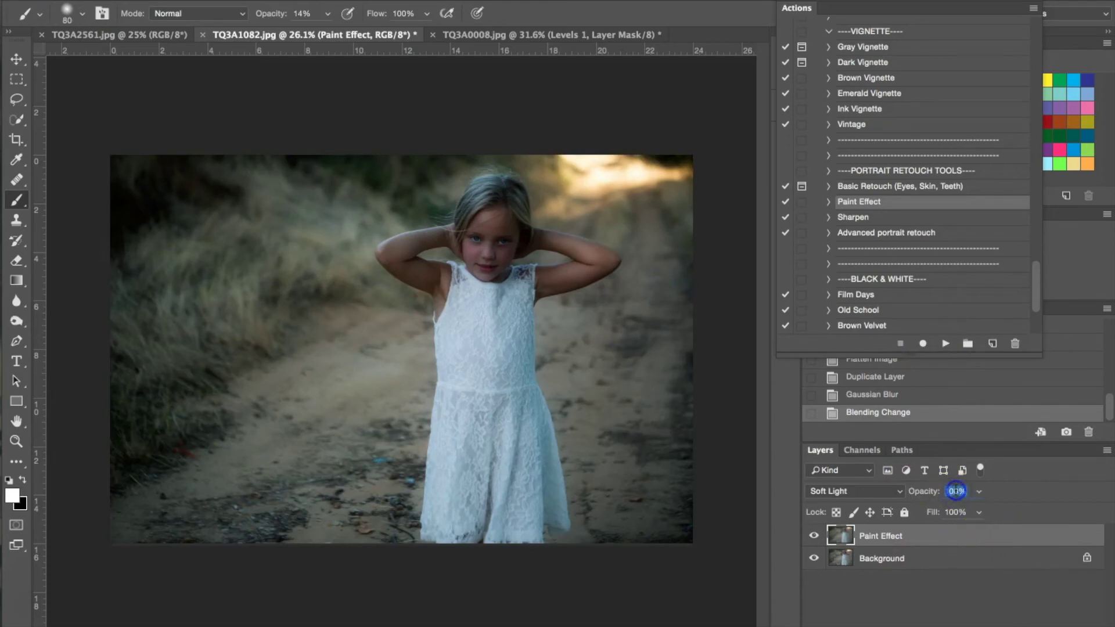
pyautogui.write('16')
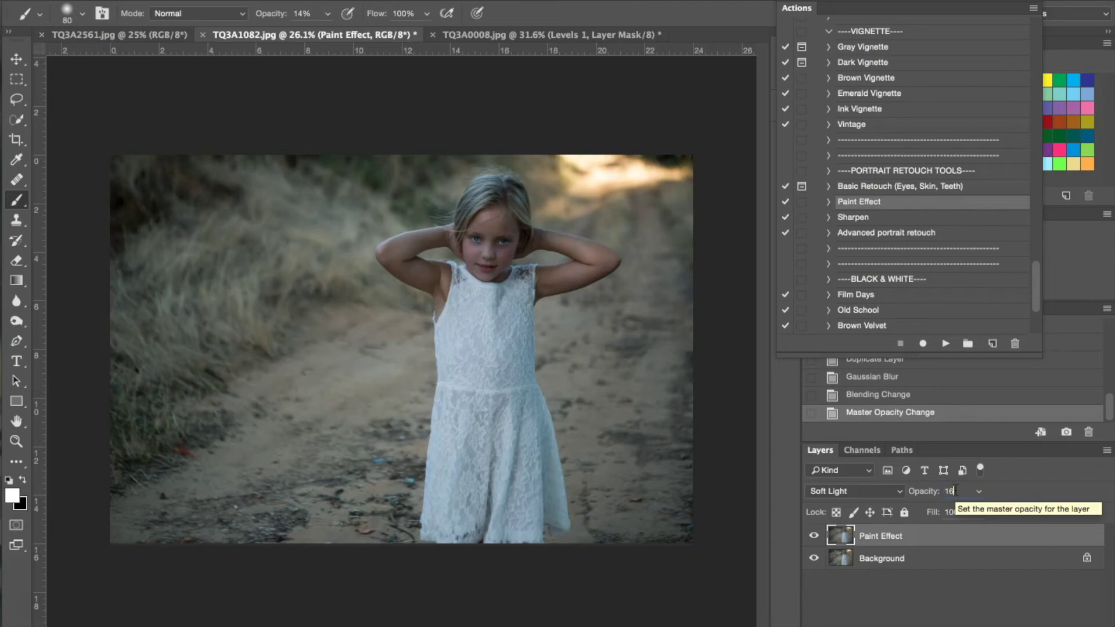
# - Flatten the Paint Effect layer into the Background layer
pyautogui.rightClick(923, 559)
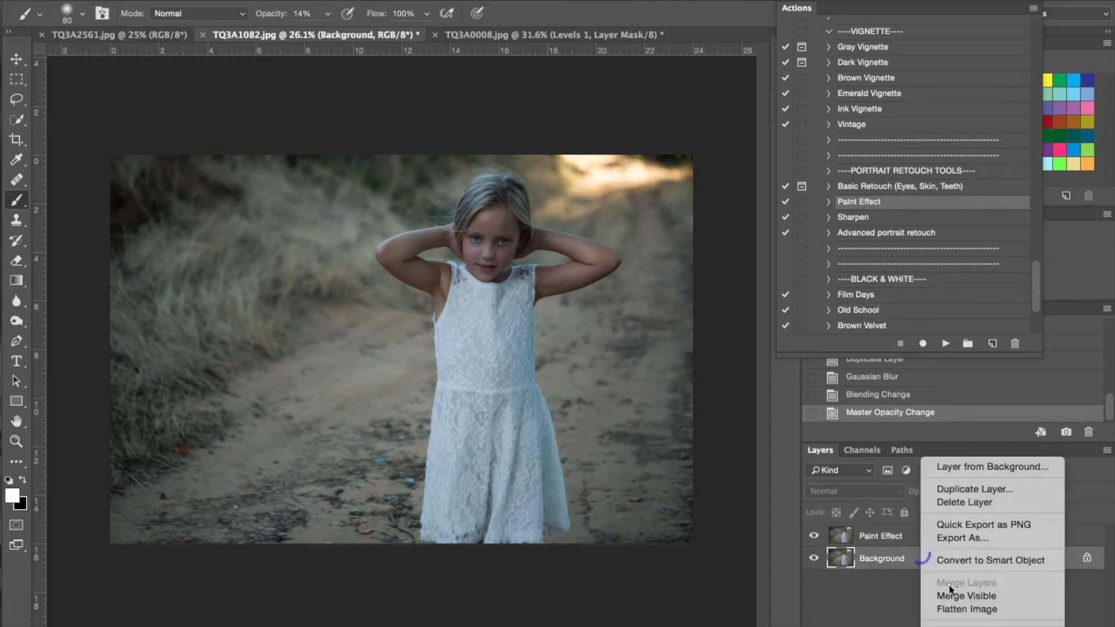
pyautogui.click(967, 610)
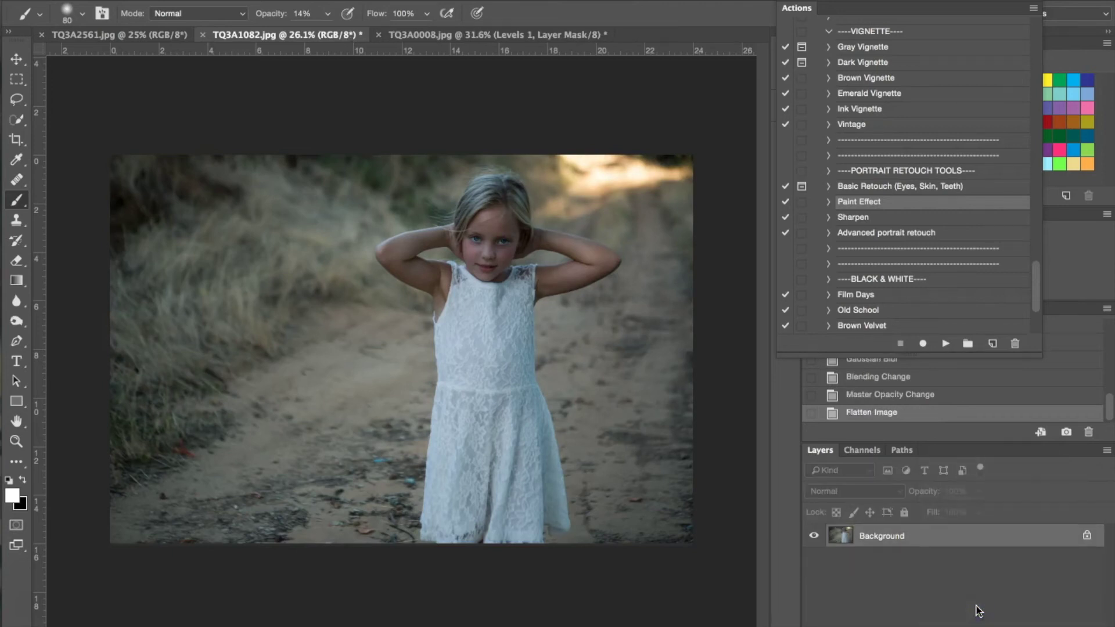
pyautogui.scroll(4, 859, 286)
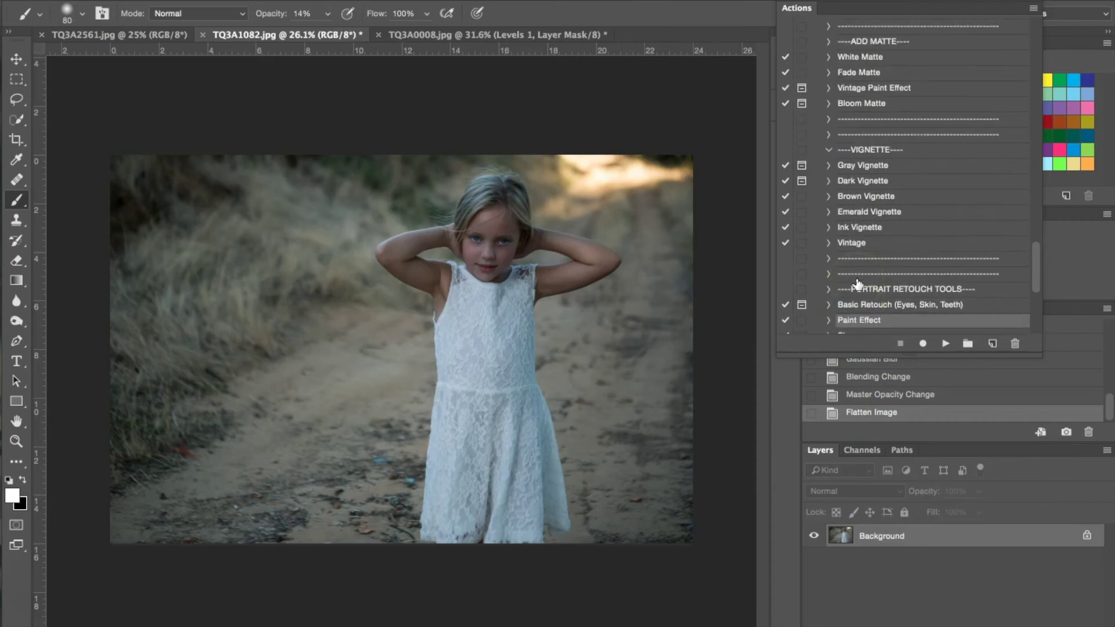
# - Run the Ink Vignette action on TQ3A1082.jpg and flatten its layer into the Background layer
pyautogui.click(866, 228)
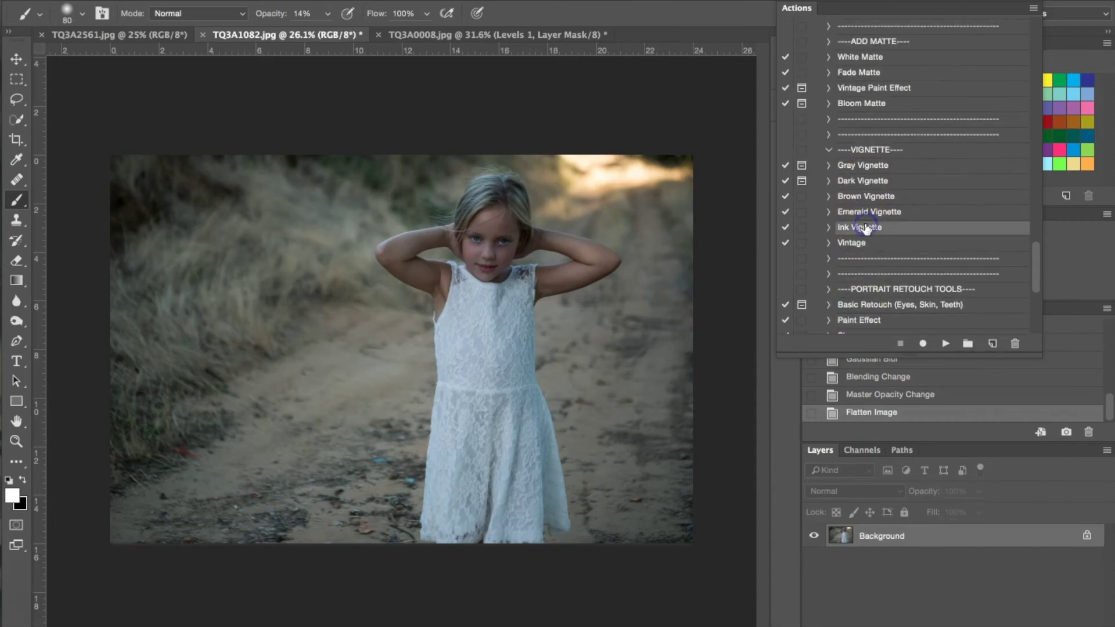
pyautogui.click(946, 344)
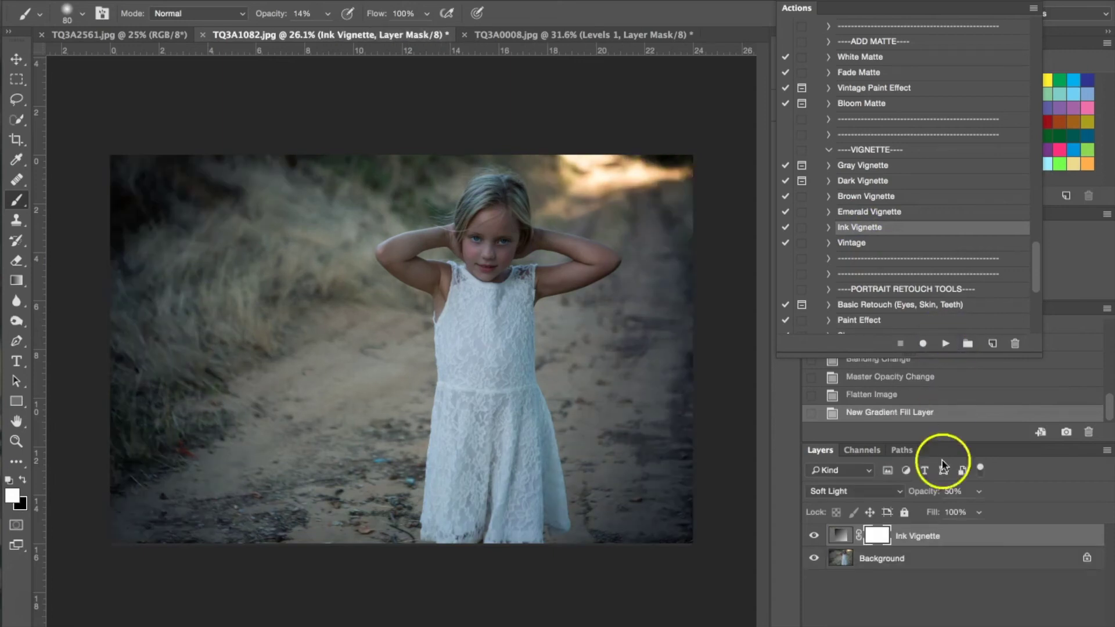
pyautogui.click(900, 558)
pyautogui.rightClick(901, 559)
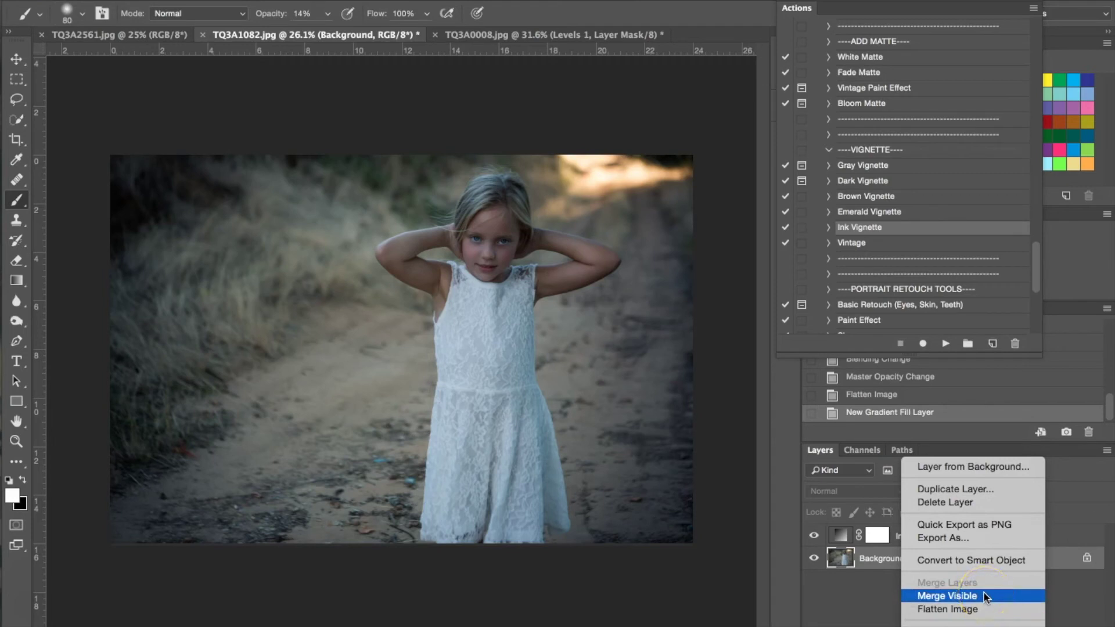
pyautogui.click(981, 610)
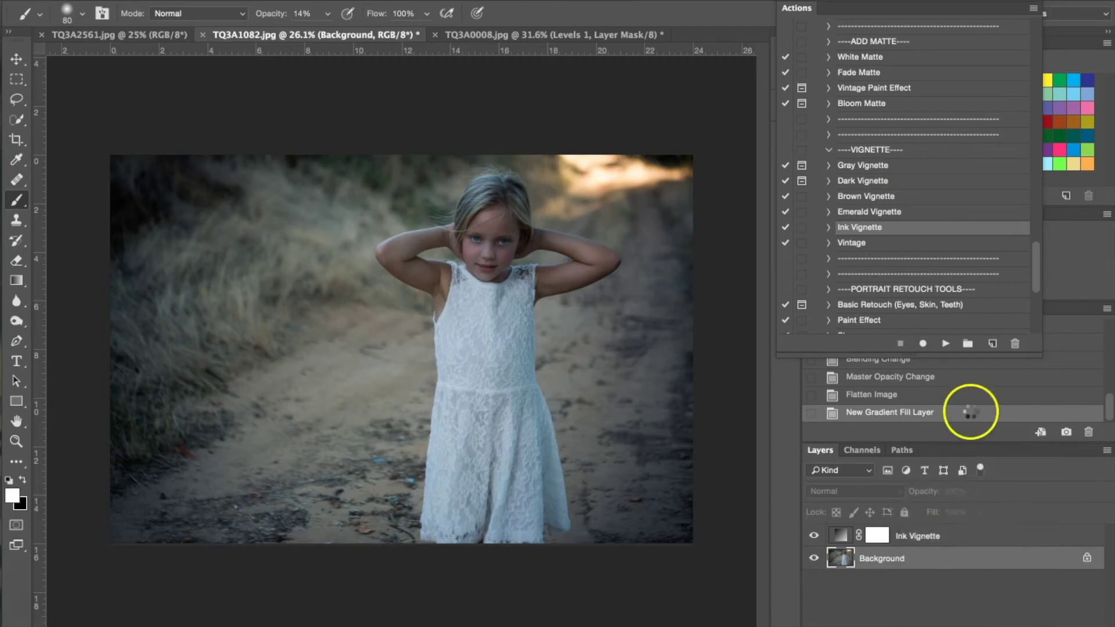
# - Run the Underexposeure correction action and set the opacity of its layer group to 56%
pyautogui.scroll(15, 932, 291)
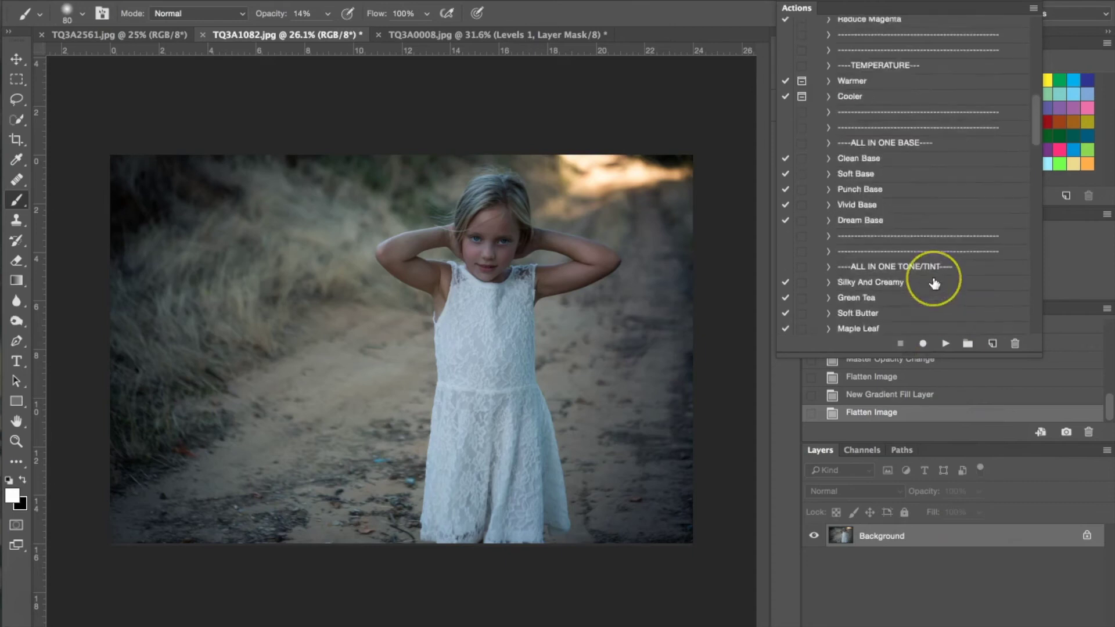
pyautogui.scroll(5, 934, 283)
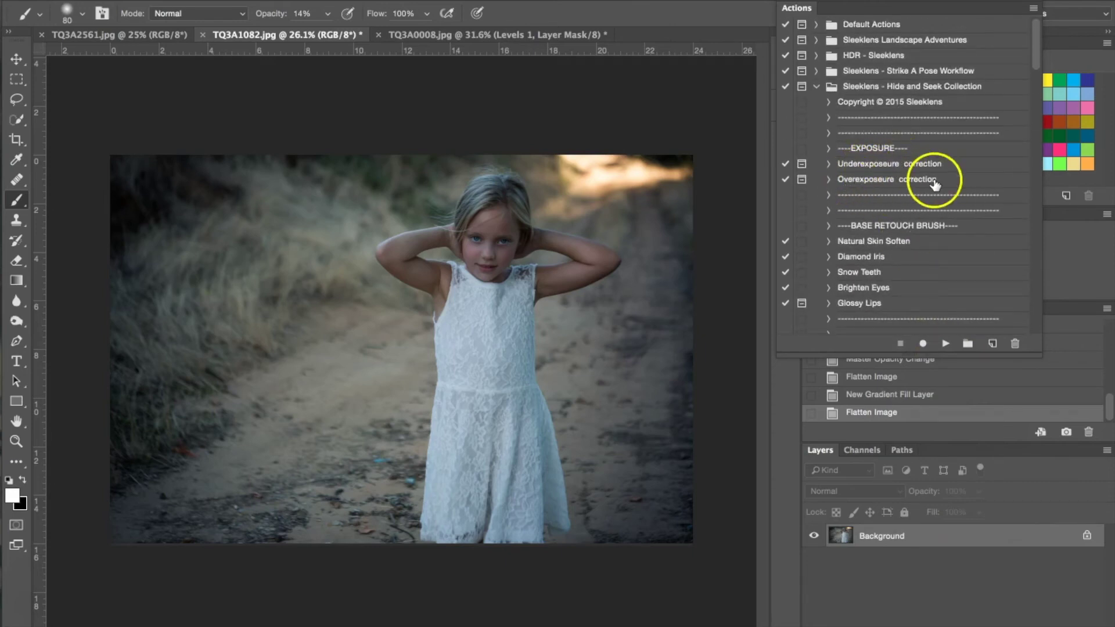
pyautogui.click(849, 167)
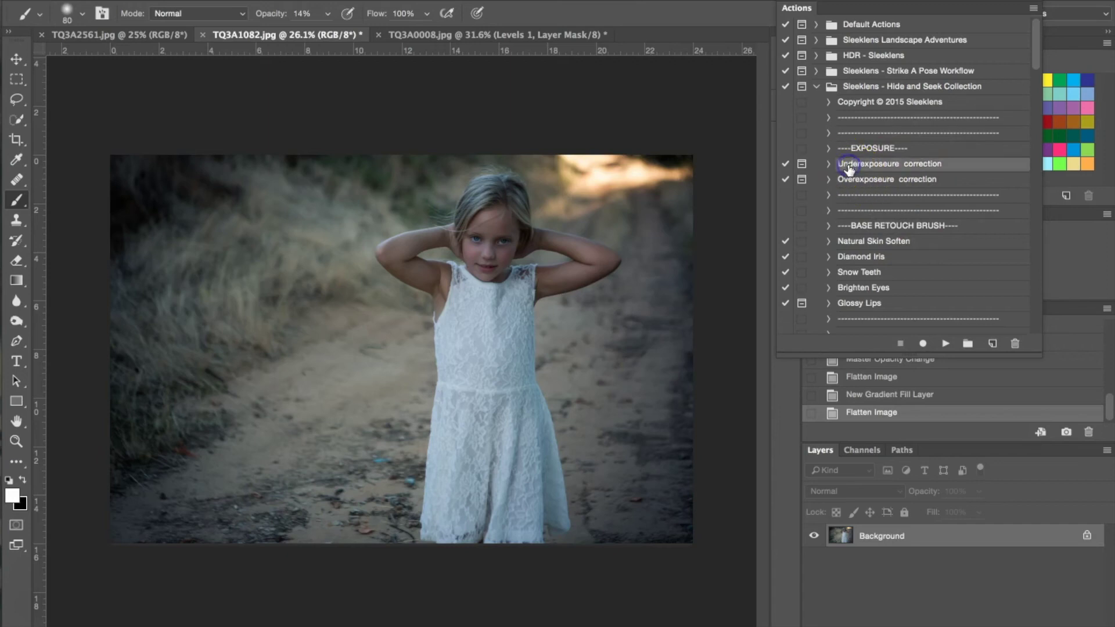
pyautogui.click(945, 344)
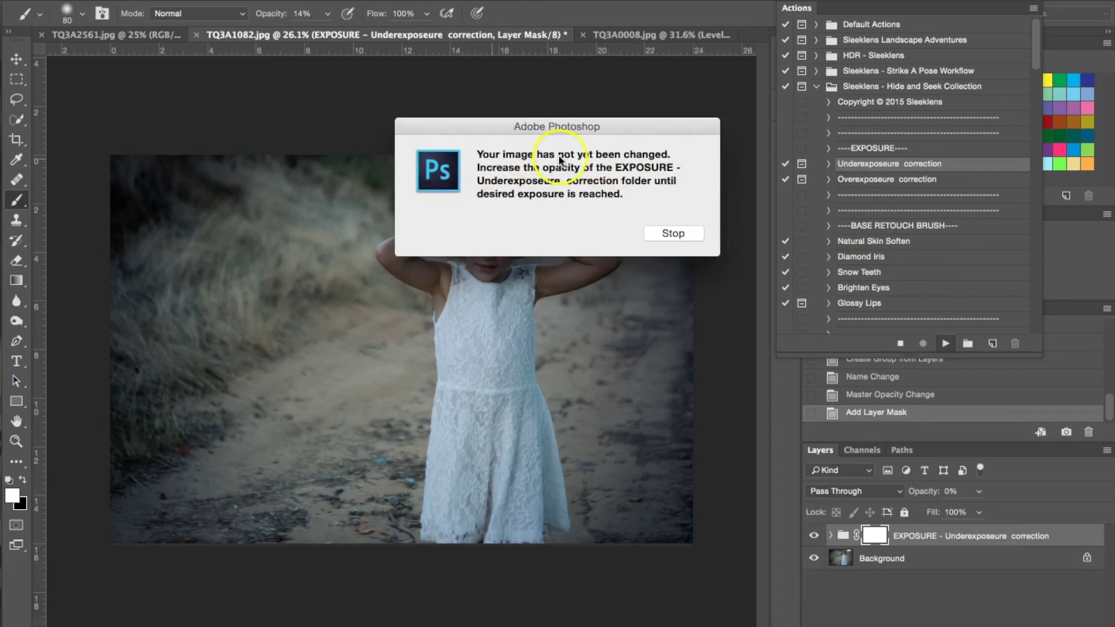
pyautogui.click(675, 232)
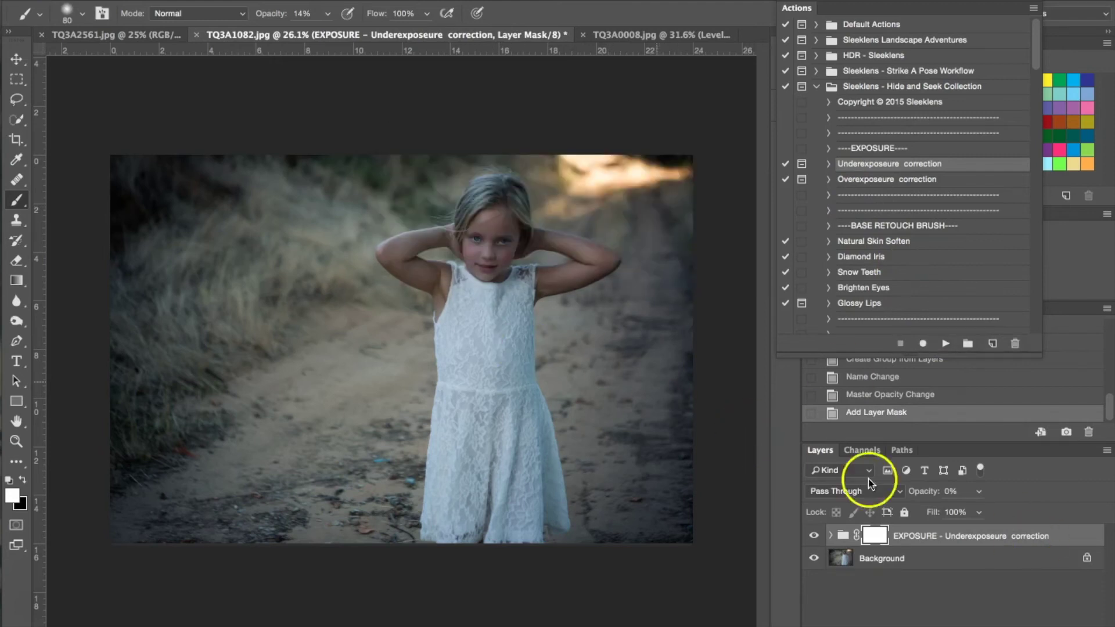
pyautogui.click(949, 492)
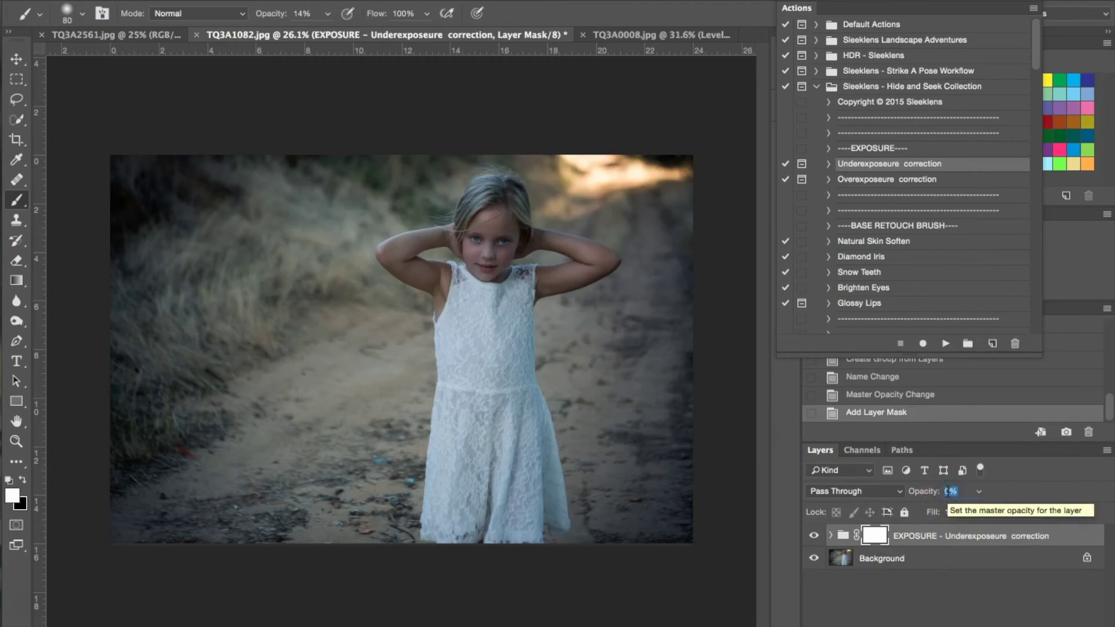
pyautogui.write('58')
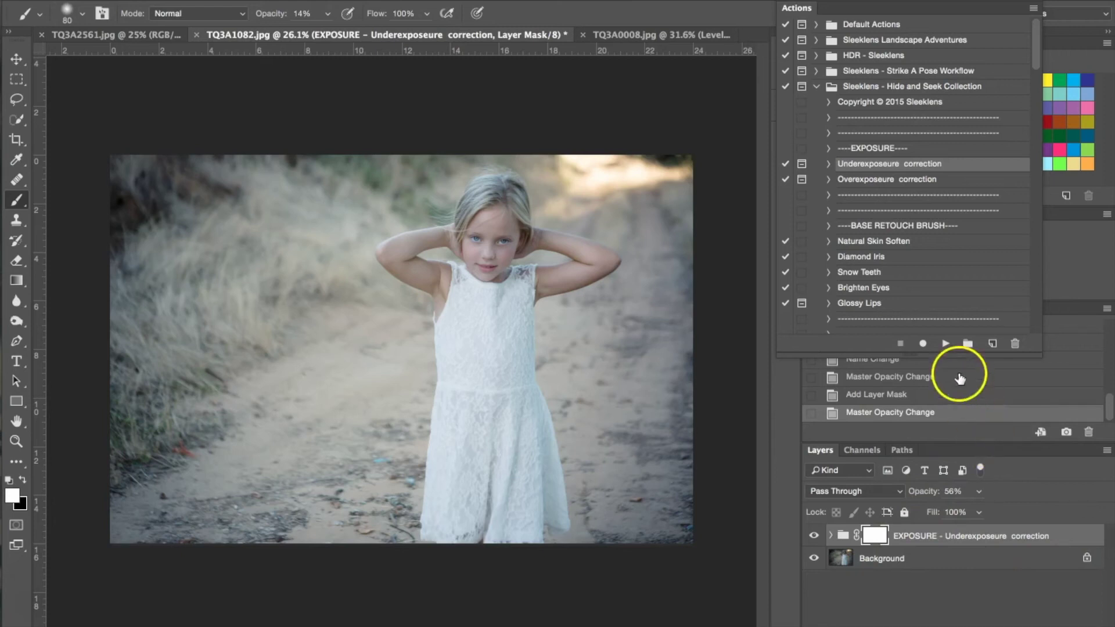
# - Flatten the Underexposeure correction group into the Background layer
pyautogui.scroll(-6, 932, 262)
pyautogui.scroll(-4, 936, 263)
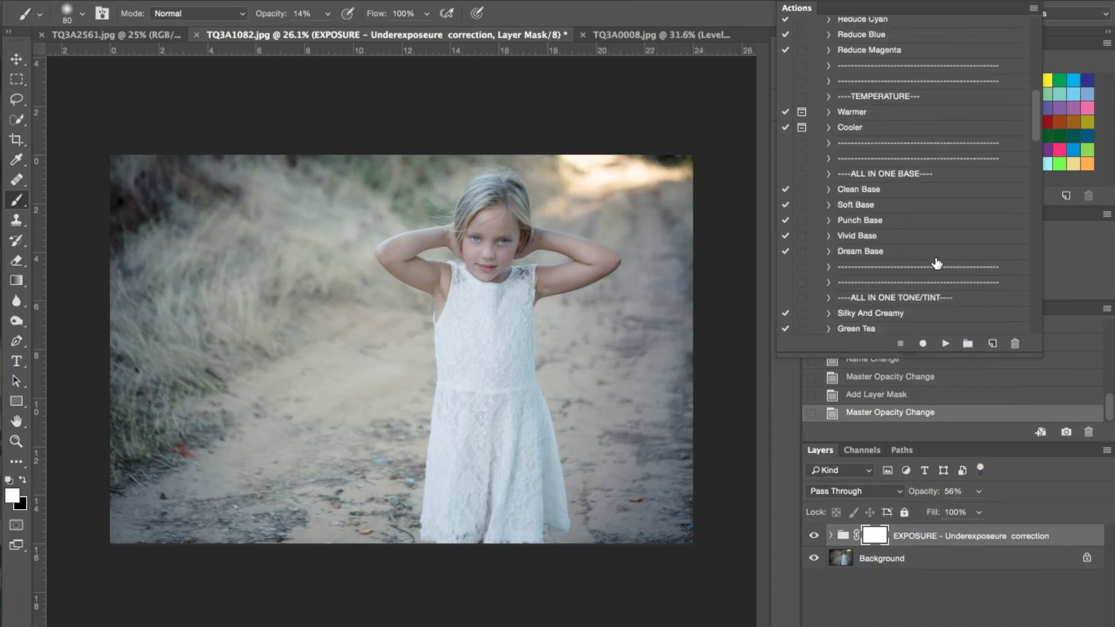
pyautogui.scroll(-3, 937, 263)
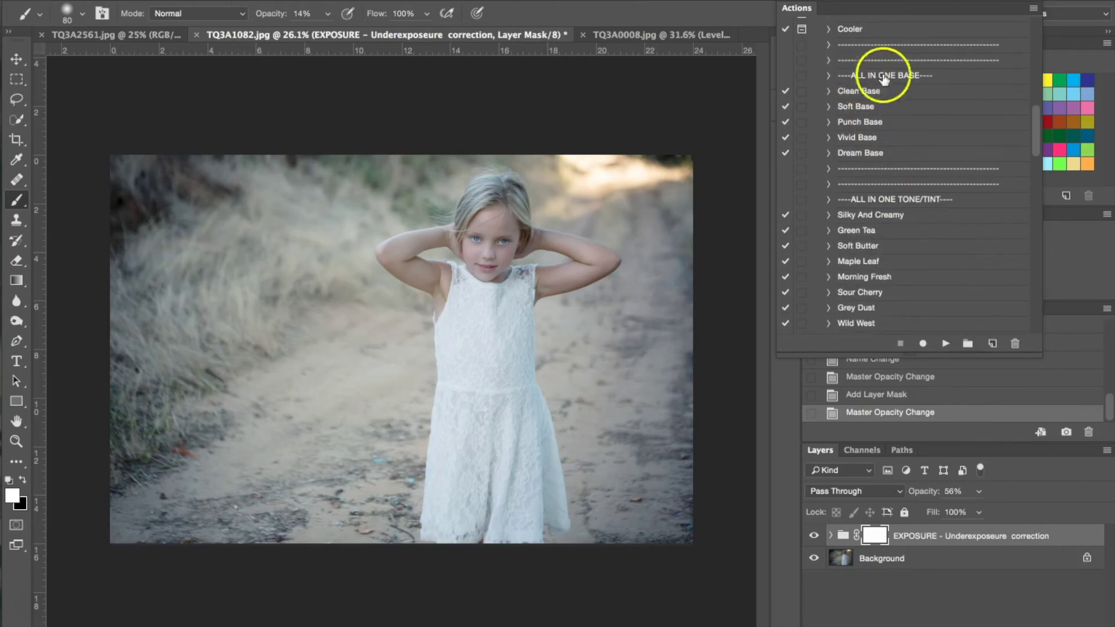
pyautogui.click(869, 126)
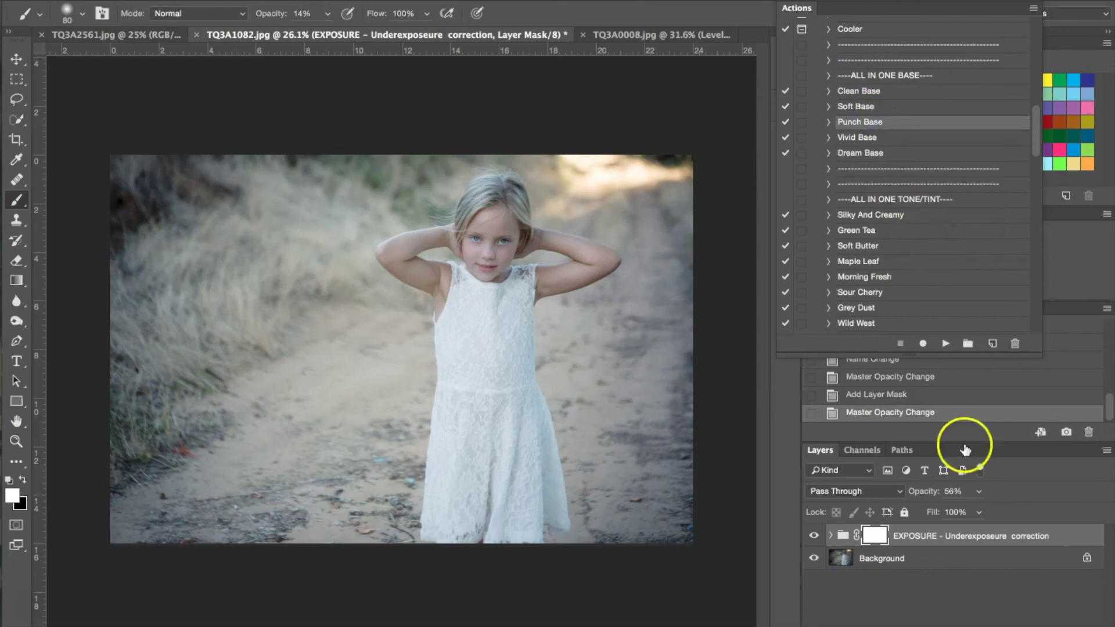
pyautogui.rightClick(929, 559)
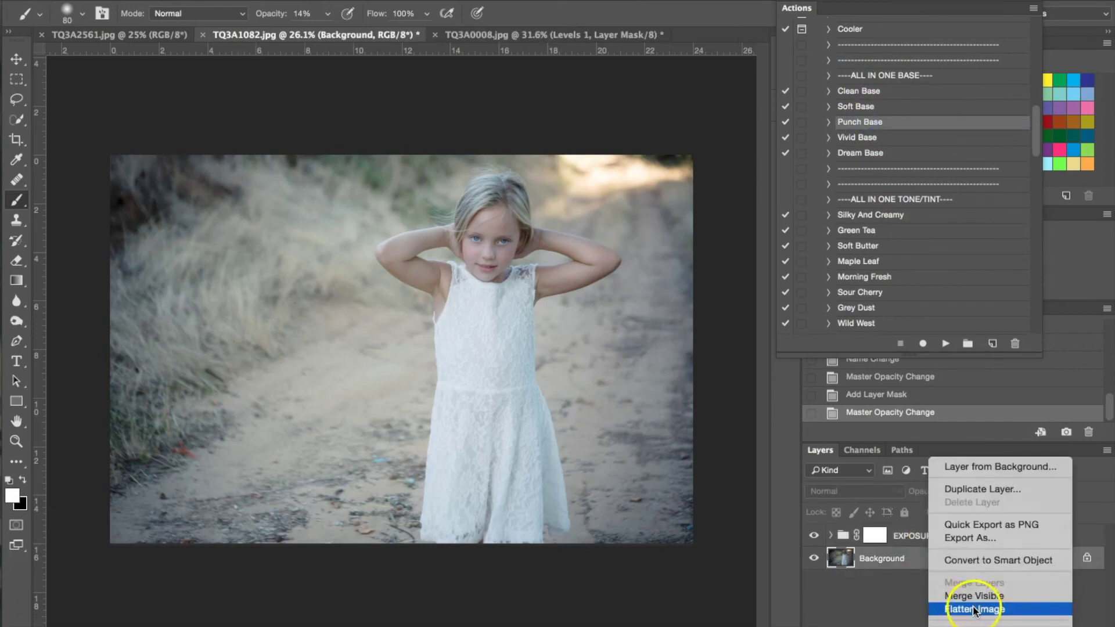
pyautogui.click(1028, 612)
# - Run the Punch Base action and flatten its group into the Background layer
pyautogui.click(862, 123)
pyautogui.click(946, 345)
pyautogui.click(946, 345)
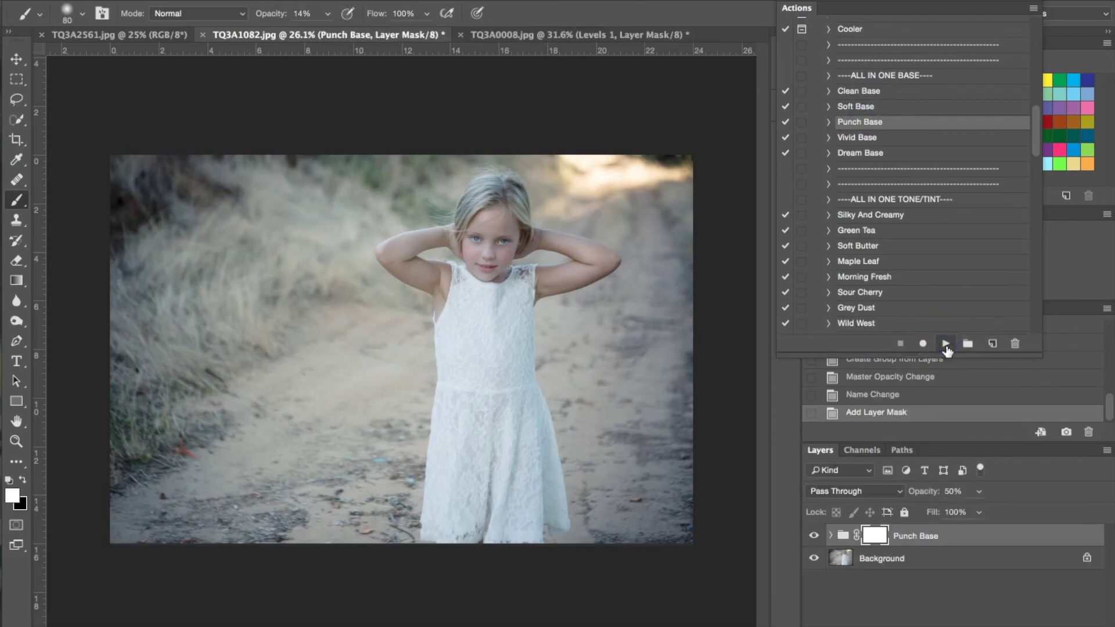
pyautogui.rightClick(908, 562)
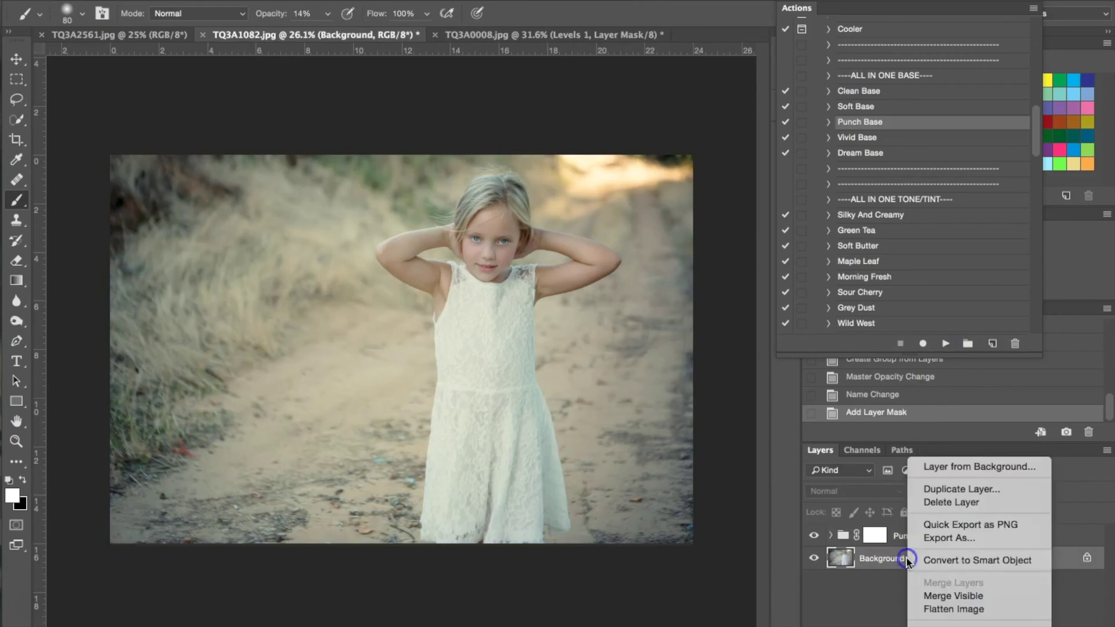
pyautogui.click(979, 609)
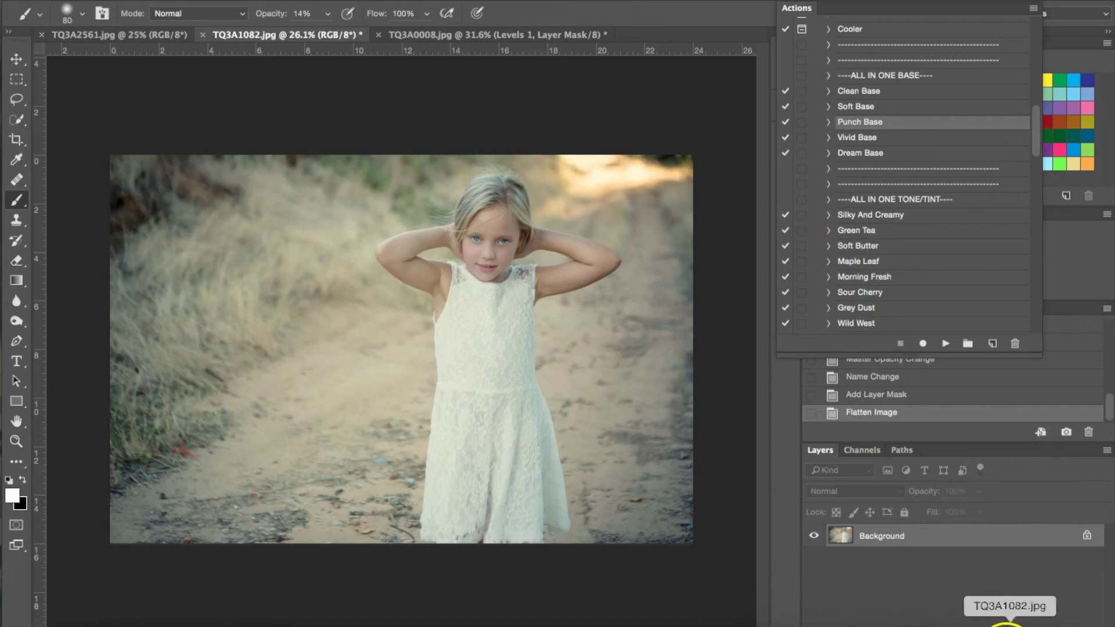
# - Bring up the original TQ3A1082.jpg in the image viewer beside the edited photo to compare them, and return to Photoshop
pyautogui.click(1009, 625)
pyautogui.moveTo(312, 2); pyautogui.dragTo(960, 5)
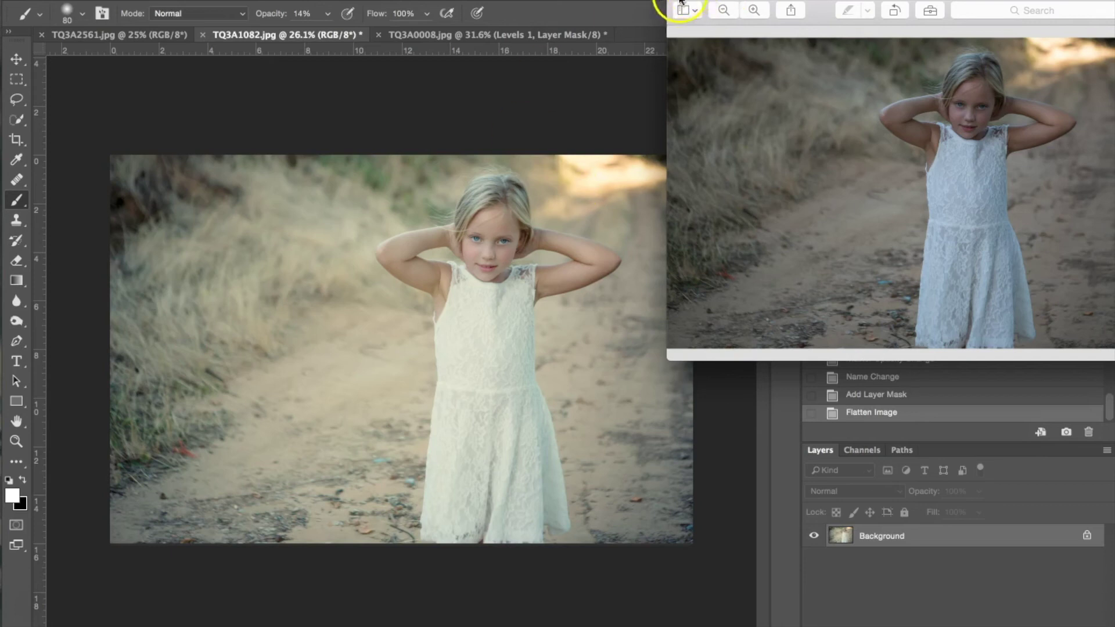
pyautogui.press('super+Tab')
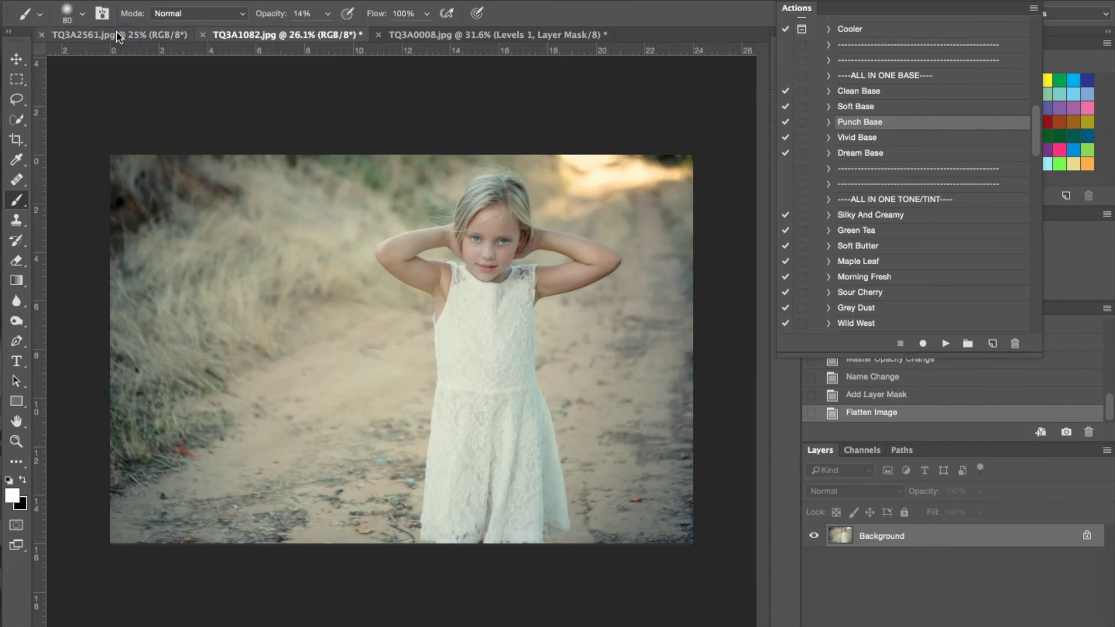
# - Switch to TQ3A2561.jpg and run the Slight Desaturate action from the color cast correction brushes
pyautogui.click(116, 36)
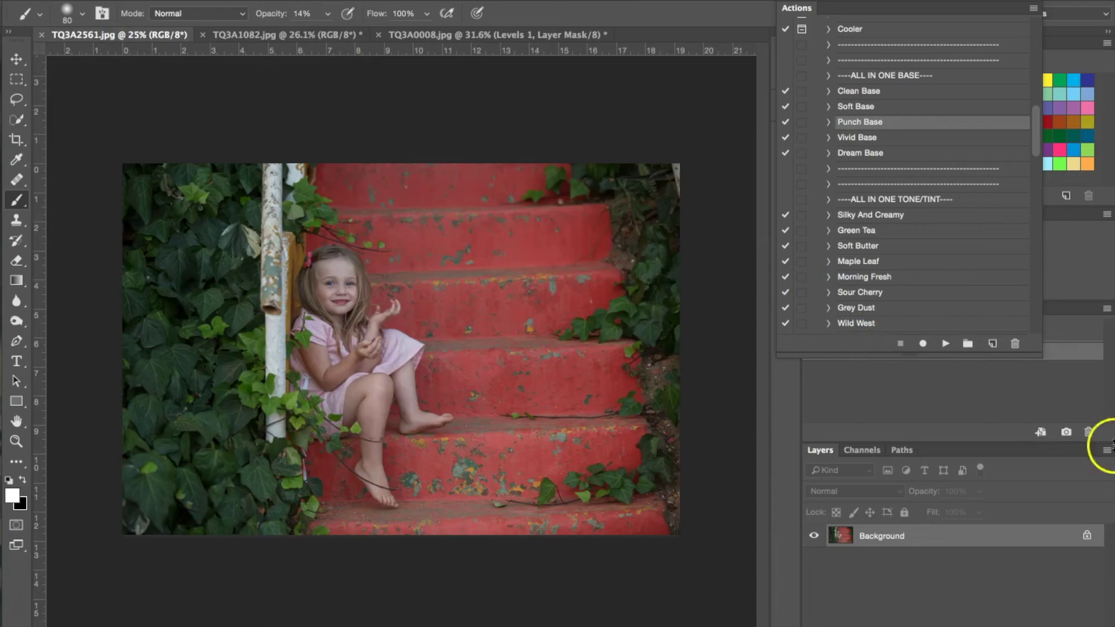
pyautogui.scroll(-5, 890, 209)
pyautogui.scroll(-10, 890, 209)
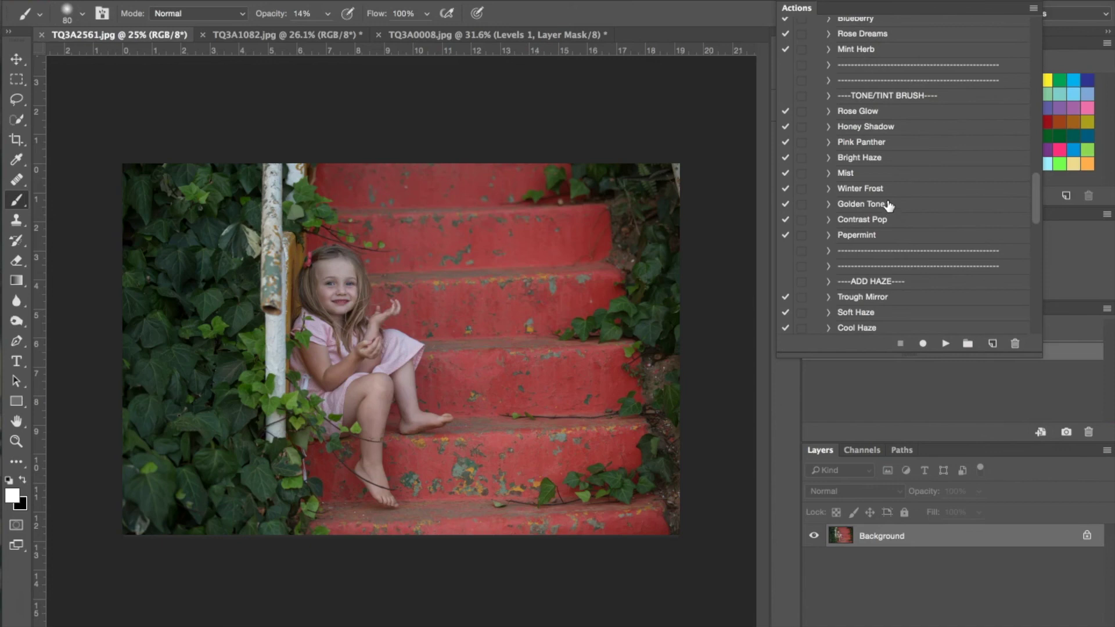
pyautogui.scroll(-3, 889, 205)
pyautogui.scroll(15, 889, 204)
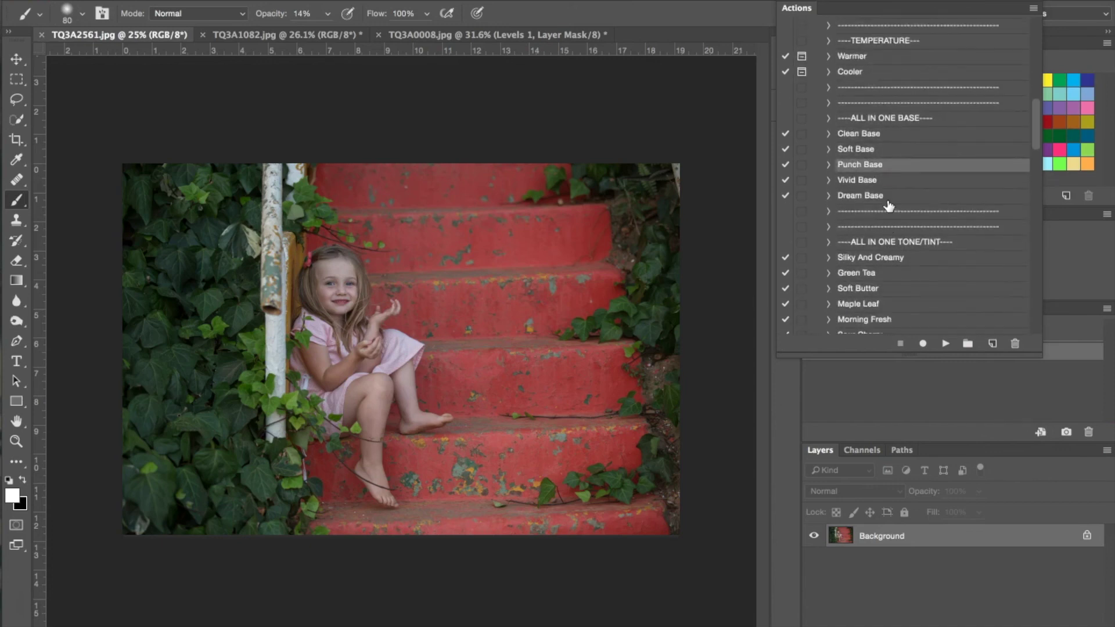
pyautogui.scroll(7, 889, 204)
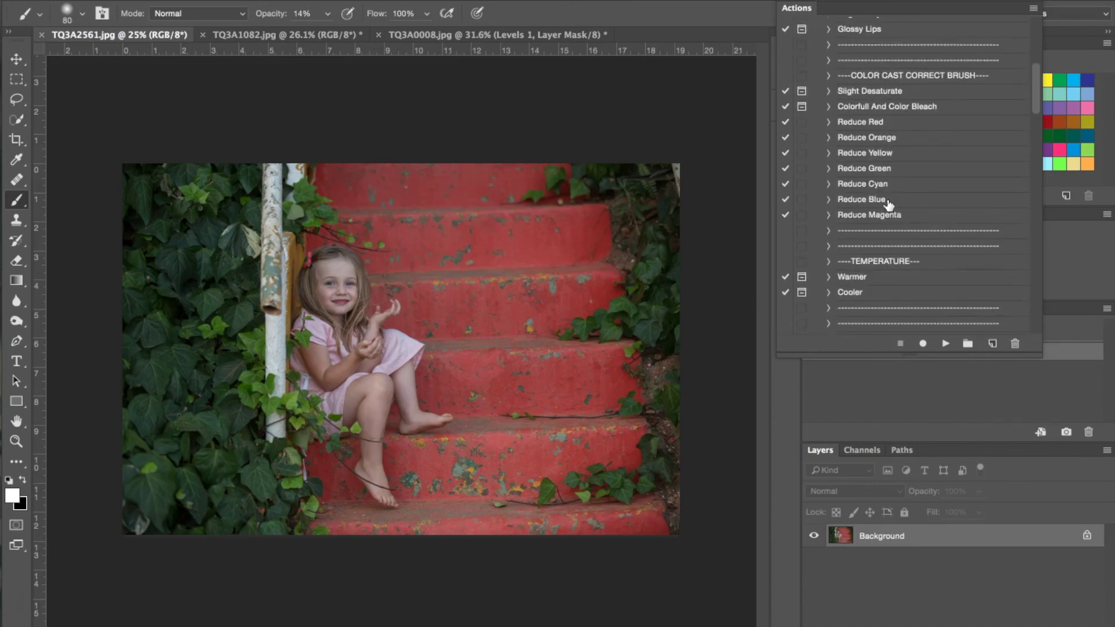
pyautogui.click(864, 92)
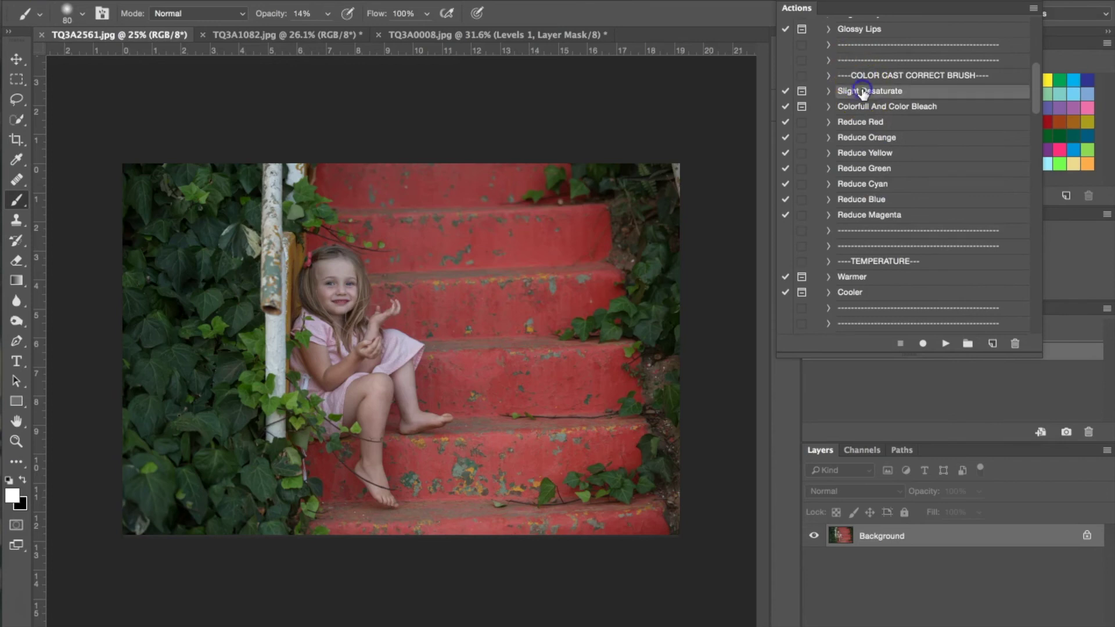
pyautogui.click(945, 343)
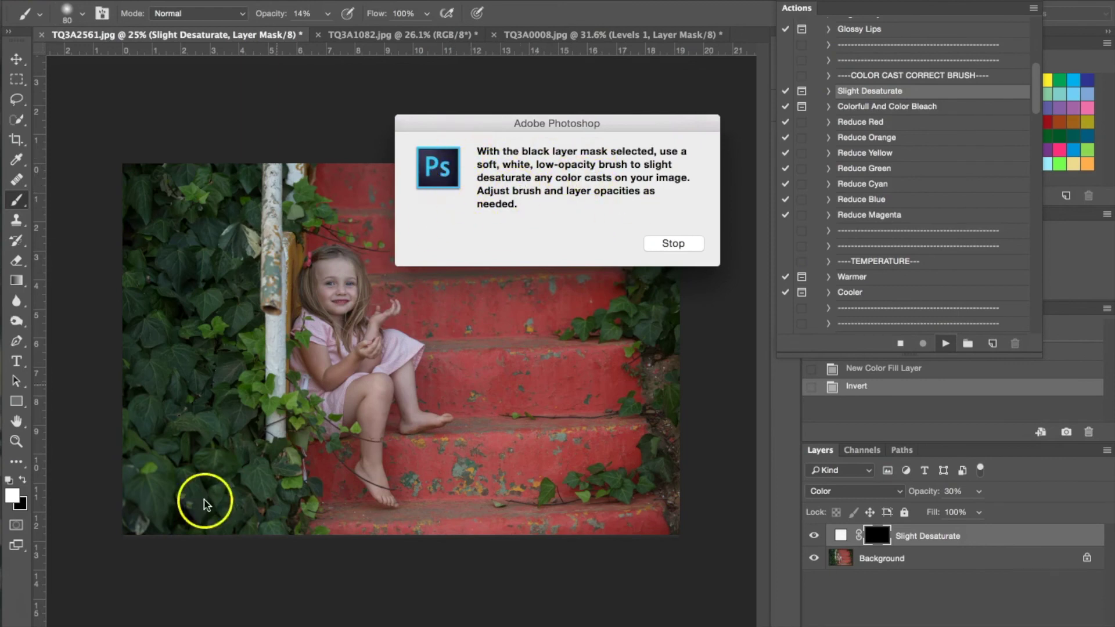
pyautogui.click(697, 244)
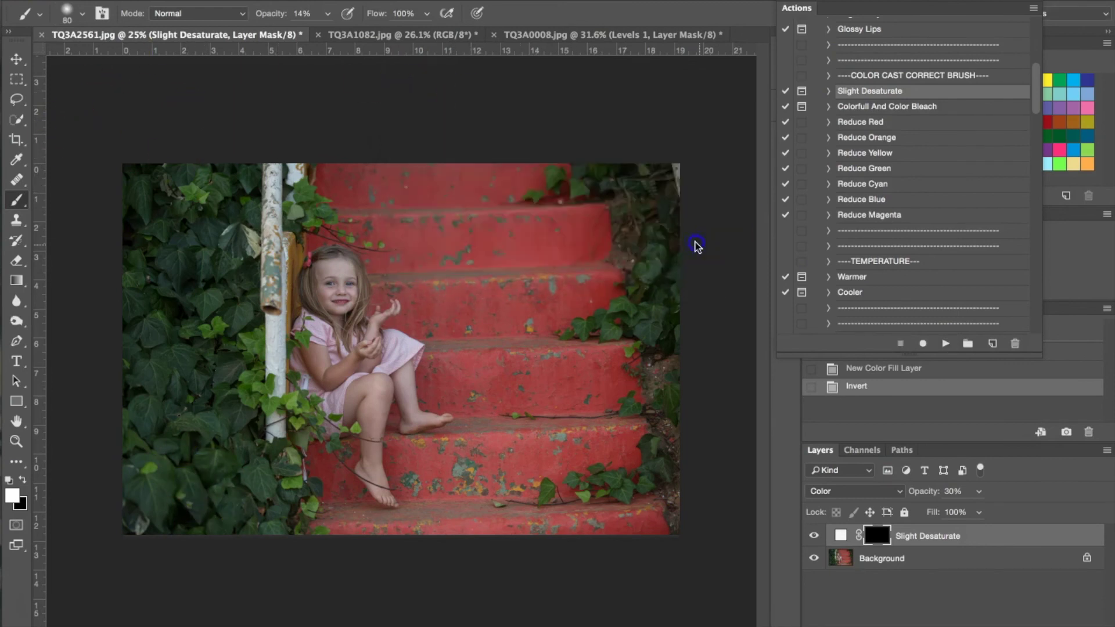
# - Tone down the red steps by painting on the Slight Desaturate mask with an 800 px brush at 28% opacity
pyautogui.click(323, 15)
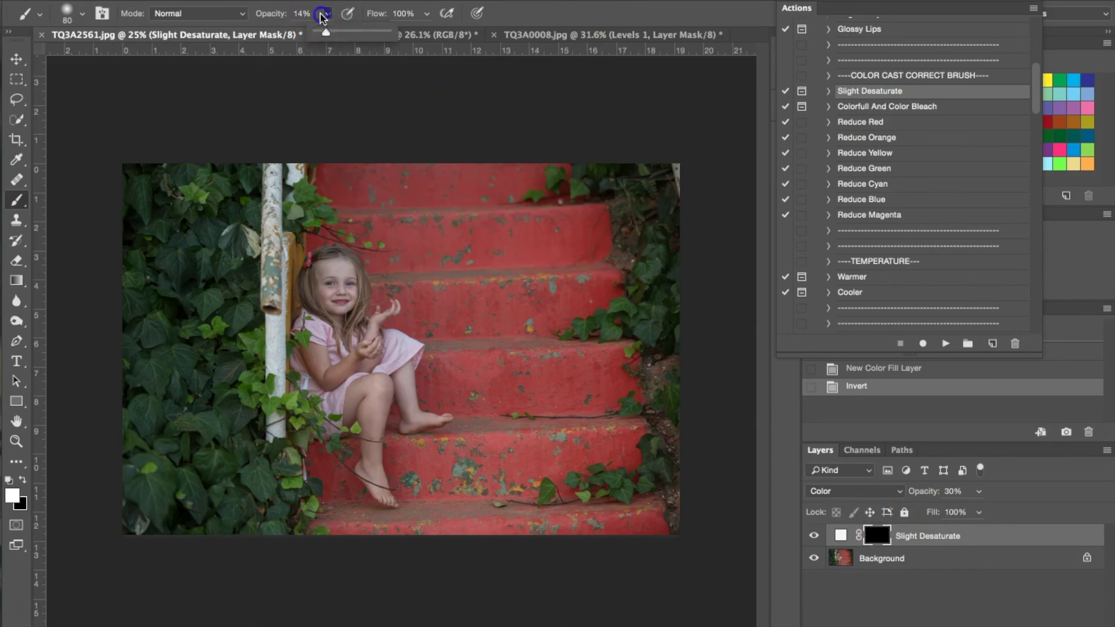
pyautogui.moveTo(325, 36); pyautogui.dragTo(336, 34)
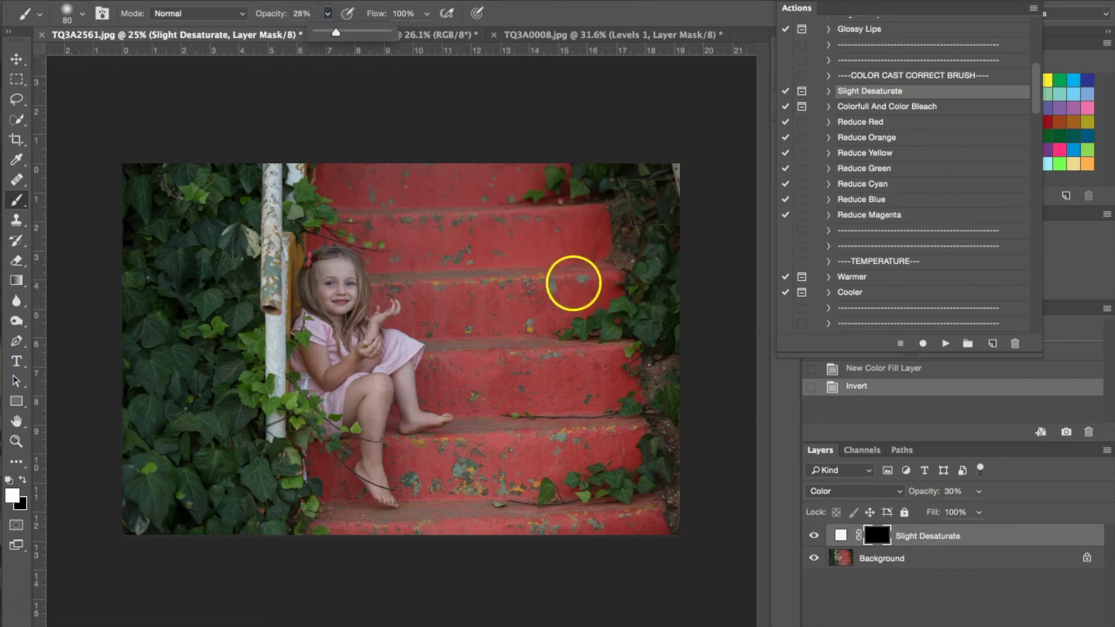
pyautogui.press(']')
pyautogui.press(']')
pyautogui.press(']')
pyautogui.press(']')
pyautogui.press(']')
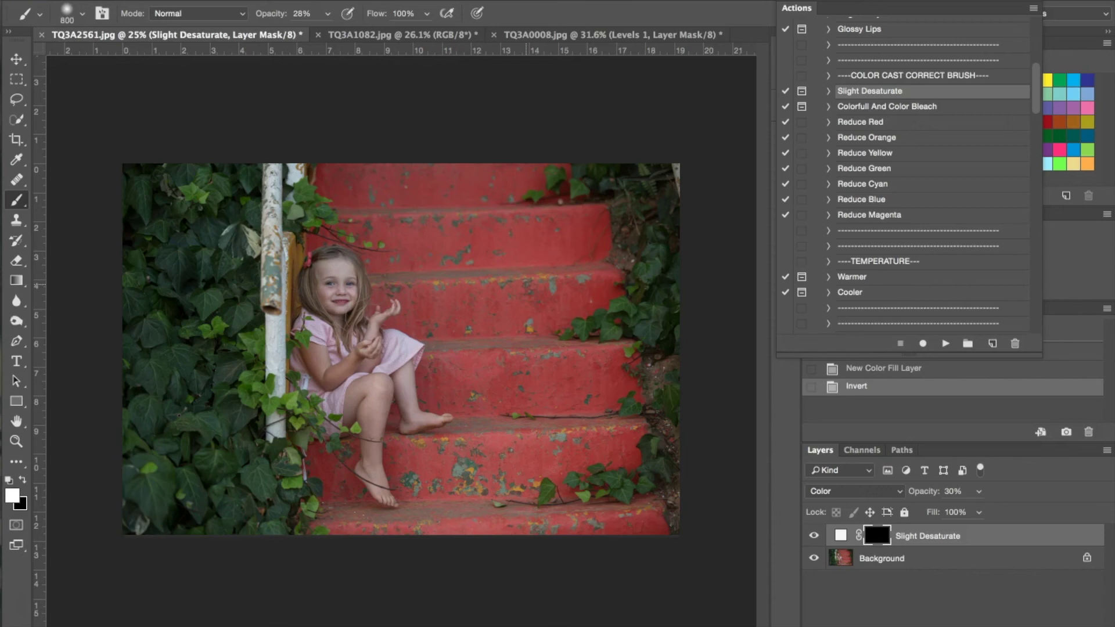
pyautogui.moveTo(418, 204)
pyautogui.mouseDown()
pyautogui.moveTo(466, 192)
pyautogui.moveTo(466, 249)
pyautogui.moveTo(561, 247)
pyautogui.mouseUp()
pyautogui.moveTo(568, 331); pyautogui.dragTo(539, 314)
pyautogui.moveTo(531, 354)
pyautogui.mouseDown()
pyautogui.moveTo(521, 386)
pyautogui.moveTo(597, 379)
pyautogui.mouseUp()
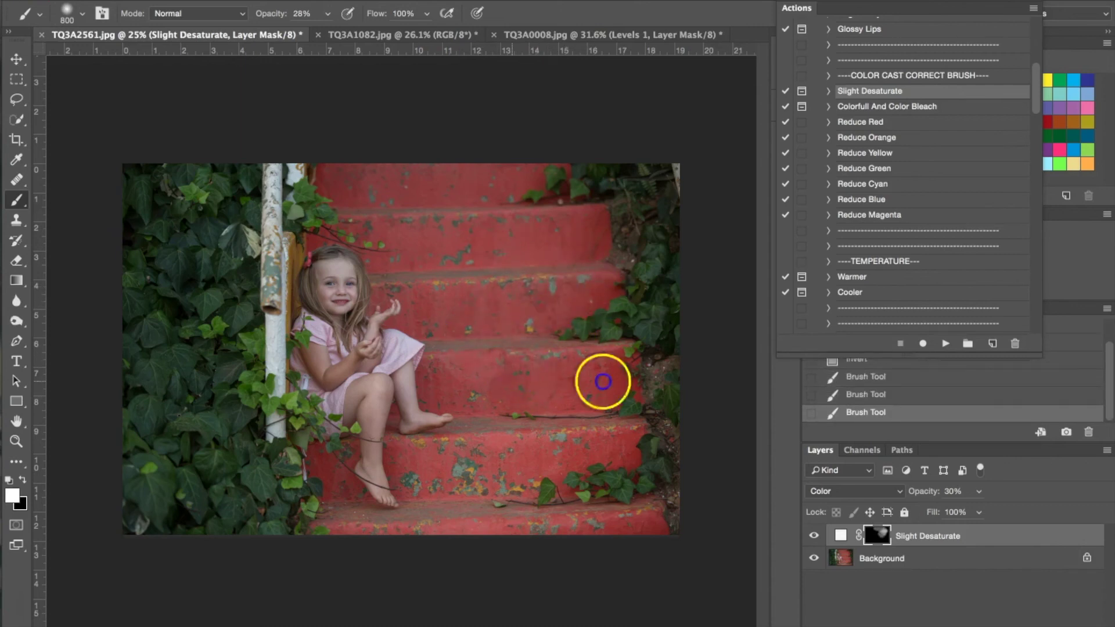
pyautogui.moveTo(442, 475)
pyautogui.mouseDown()
pyautogui.moveTo(602, 517)
pyautogui.moveTo(460, 520)
pyautogui.mouseUp()
# - Paint over the red steps again on the mask at 35% brush opacity and flatten the Slight Desaturate layer into the Background layer
pyautogui.click(328, 13)
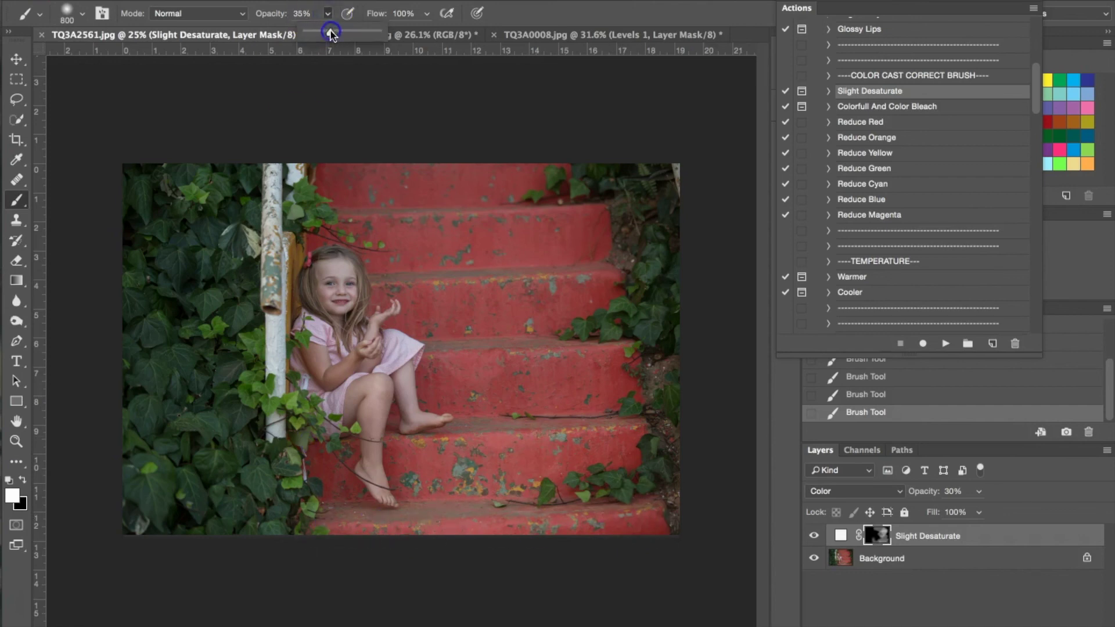
pyautogui.click(335, 189)
pyautogui.click(562, 280)
pyautogui.click(607, 330)
pyautogui.moveTo(633, 331); pyautogui.dragTo(596, 394)
pyautogui.click(464, 375)
pyautogui.click(603, 441)
pyautogui.click(466, 518)
pyautogui.click(309, 471)
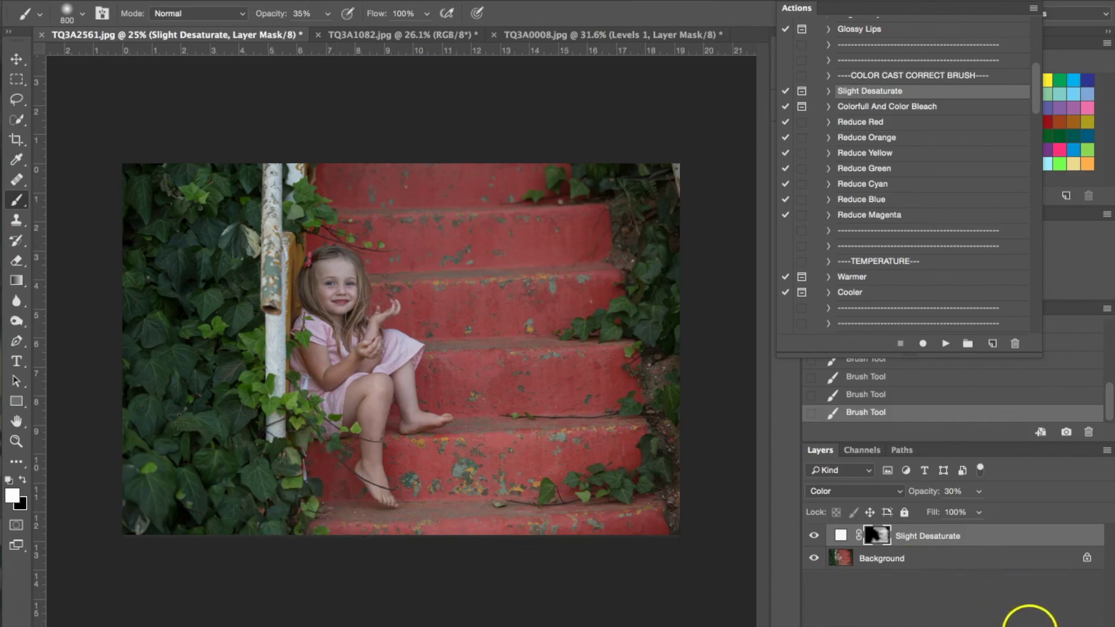
pyautogui.rightClick(941, 559)
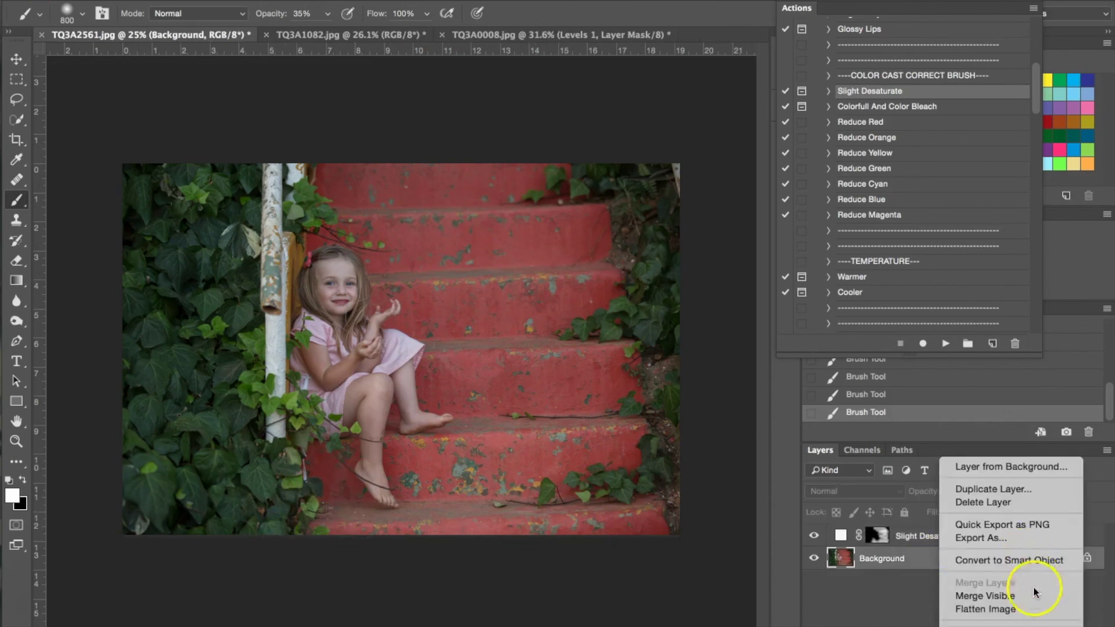
pyautogui.click(1029, 607)
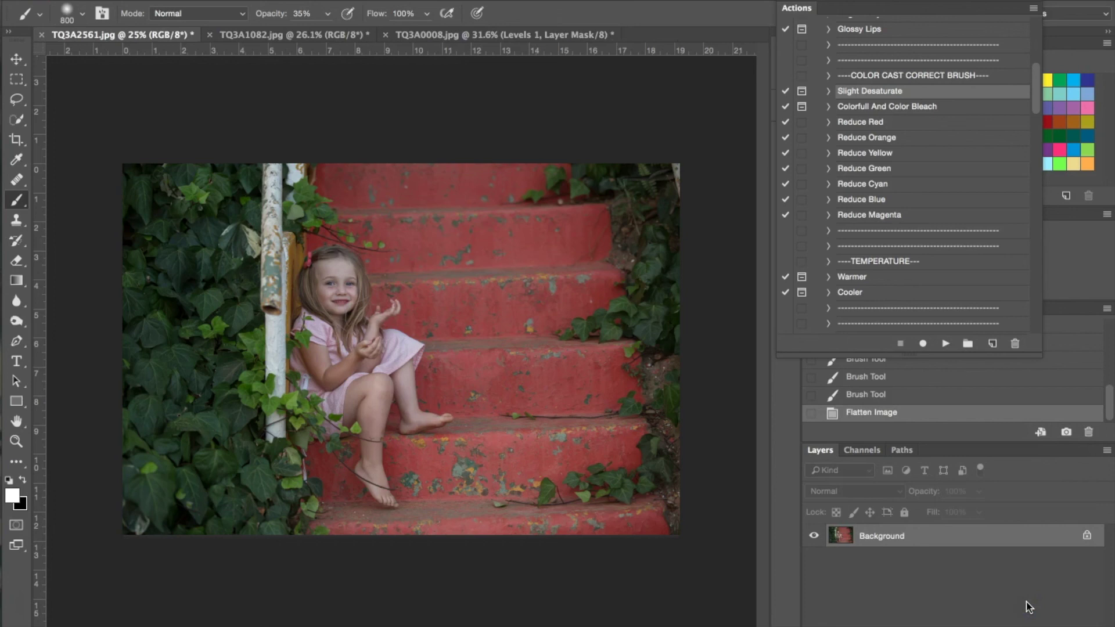
# - Run the Vivid Base action from the all-in-one base group of the Sleeklens Hide and Seek Collection
pyautogui.scroll(3, 941, 199)
pyautogui.scroll(5, 941, 198)
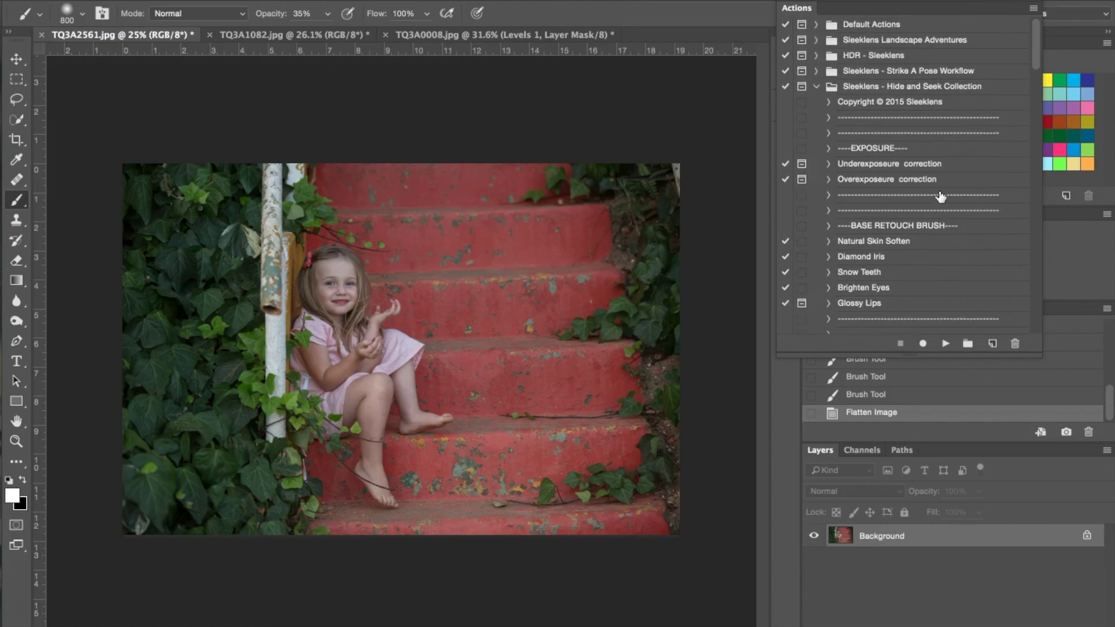
pyautogui.scroll(-12, 941, 198)
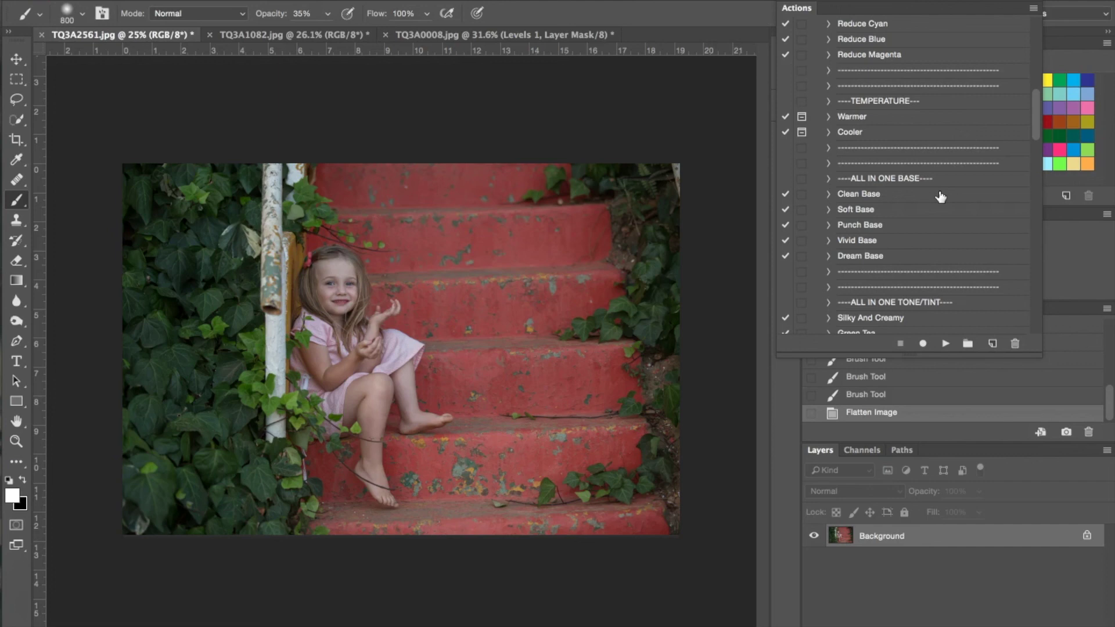
pyautogui.click(857, 241)
pyautogui.click(946, 344)
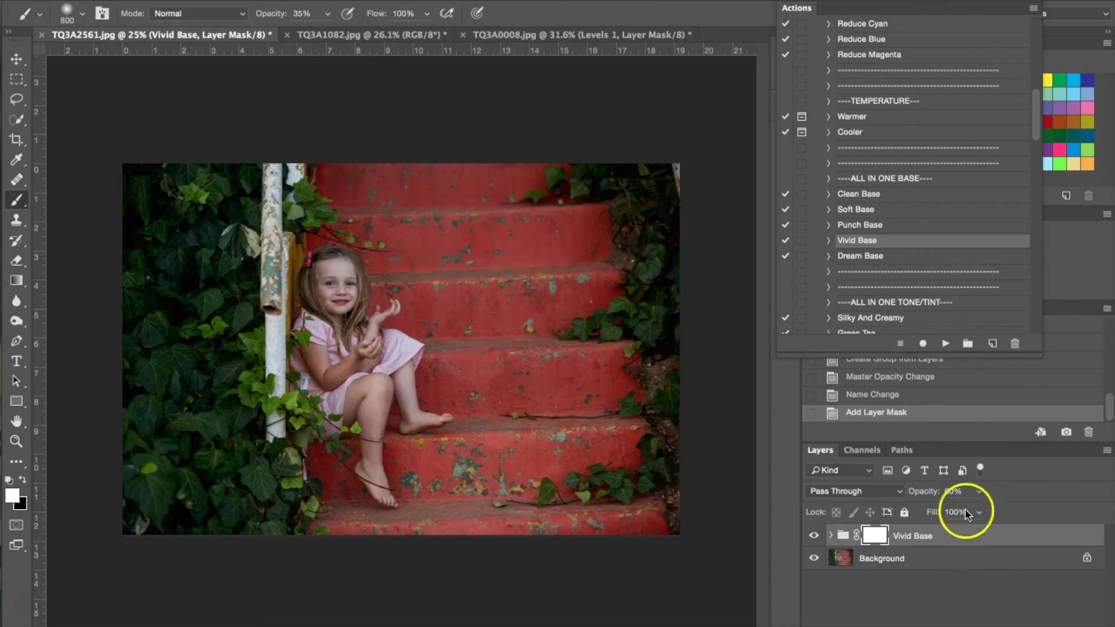
# - Lower the Vivid Base group's opacity to 43% and flatten the image
pyautogui.click(965, 493)
pyautogui.click(978, 492)
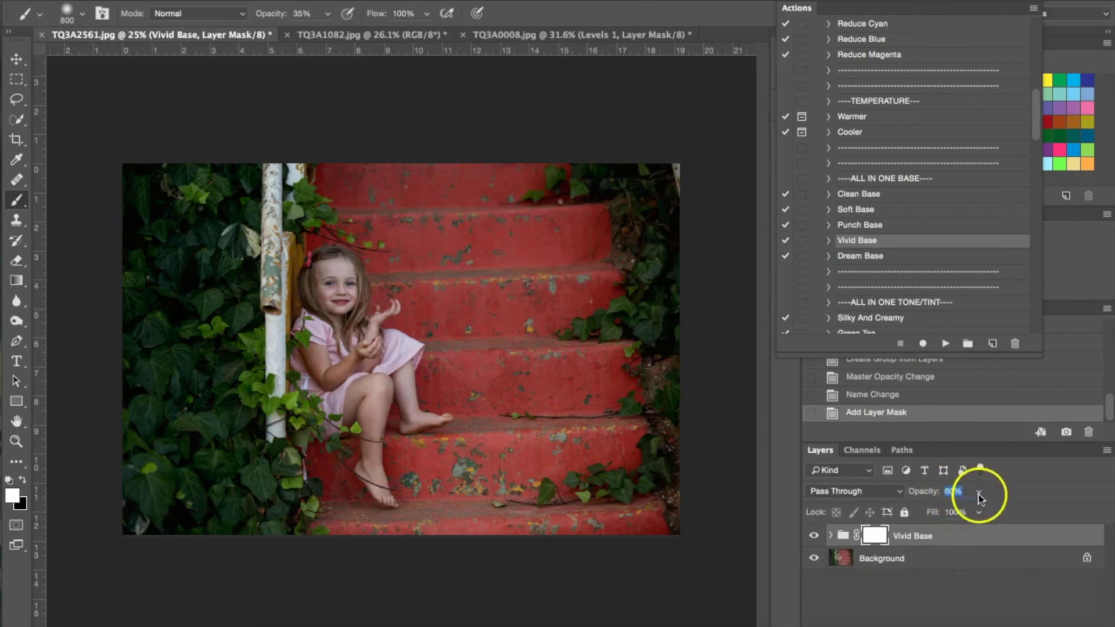
pyautogui.moveTo(966, 512); pyautogui.dragTo(968, 512)
pyautogui.click(1046, 499)
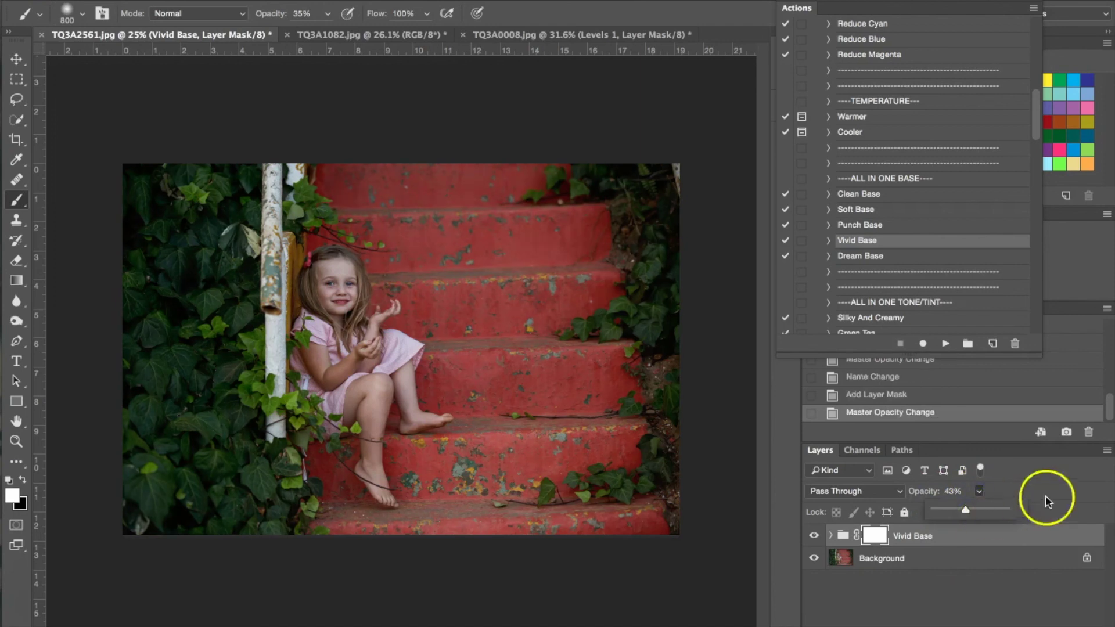
pyautogui.rightClick(976, 559)
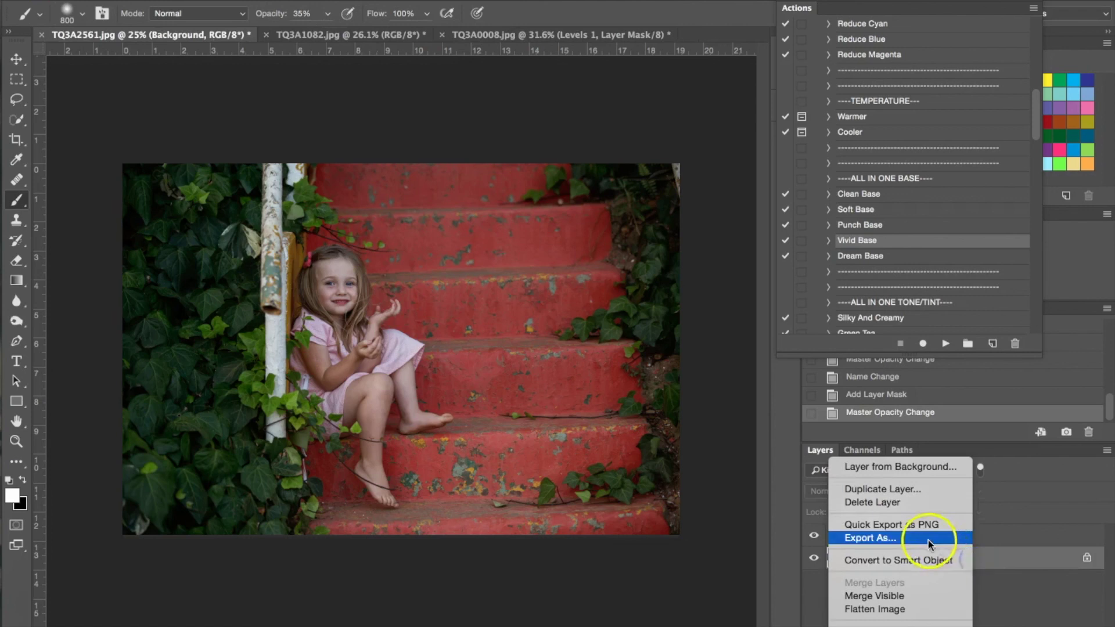
pyautogui.click(918, 611)
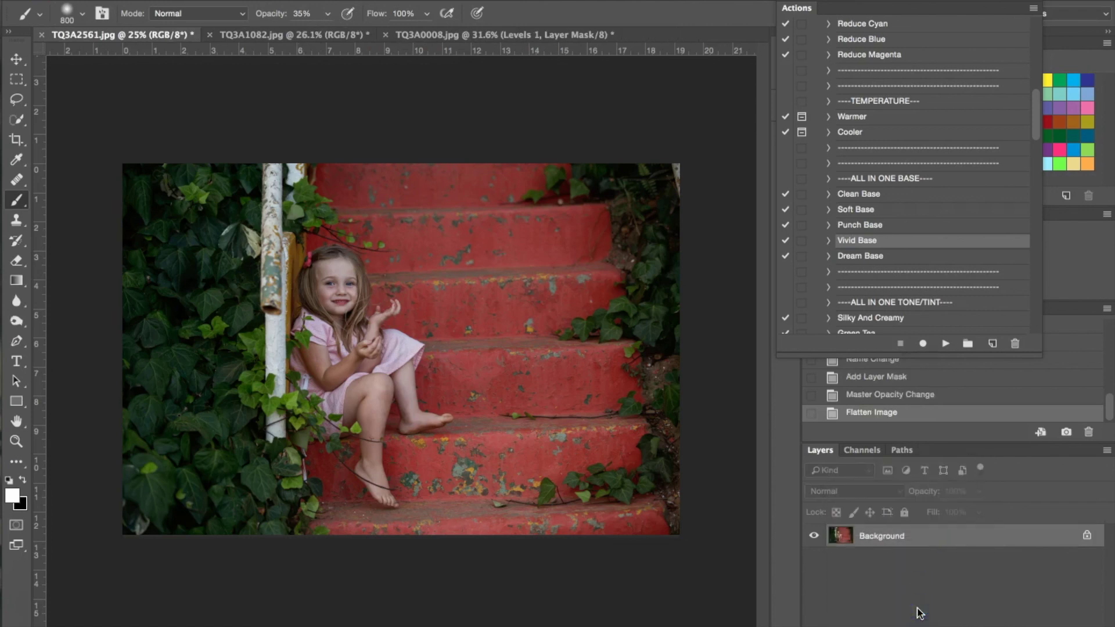
# - Run the Sour Cherry action from the all-in-one tone/tint group and set its layer group's opacity to 9%
pyautogui.scroll(-5, 876, 279)
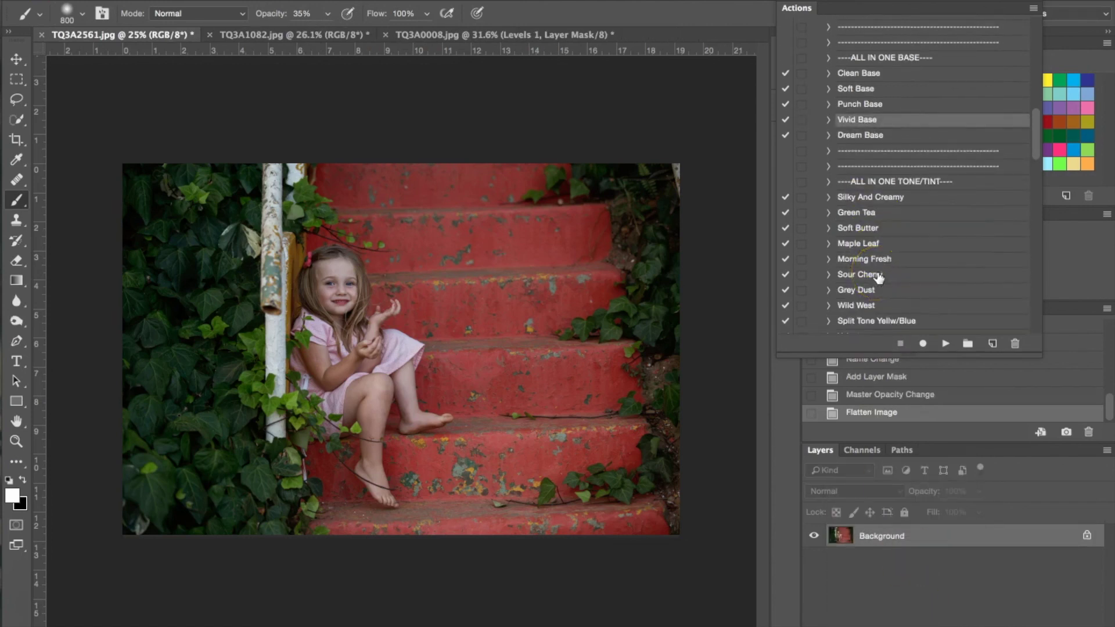
pyautogui.scroll(-6, 878, 279)
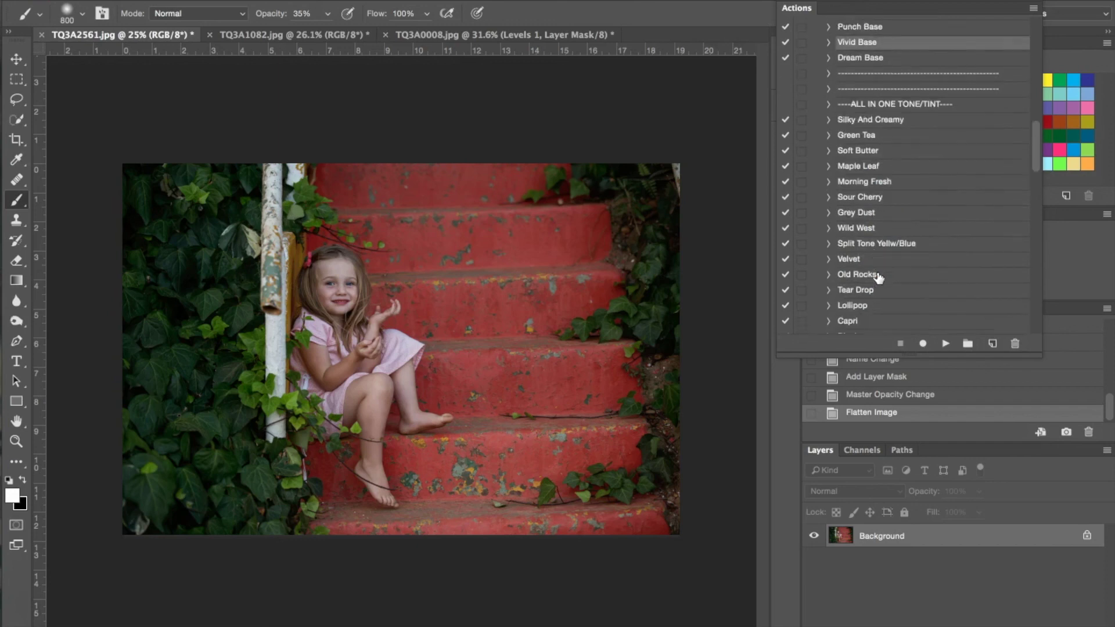
pyautogui.scroll(-2, 878, 279)
pyautogui.click(858, 207)
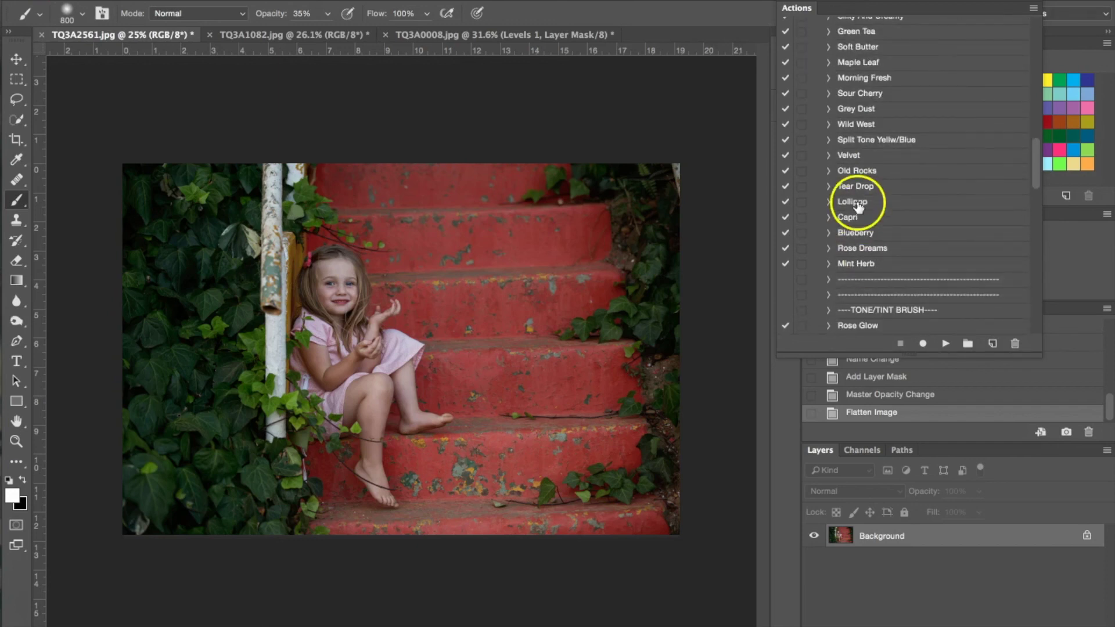
pyautogui.click(860, 93)
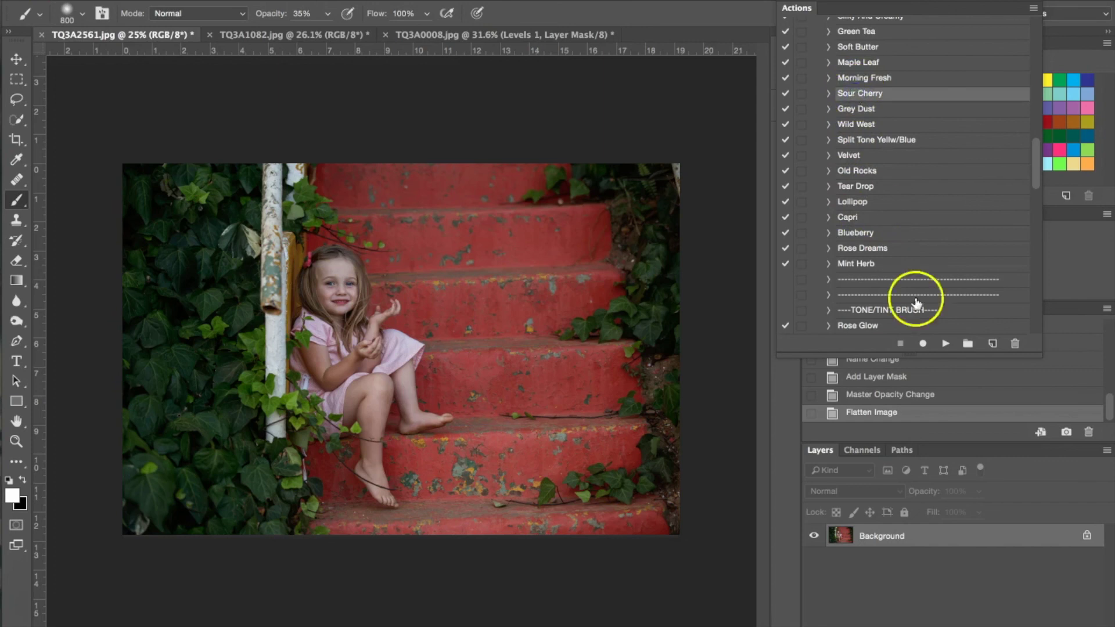
pyautogui.click(945, 343)
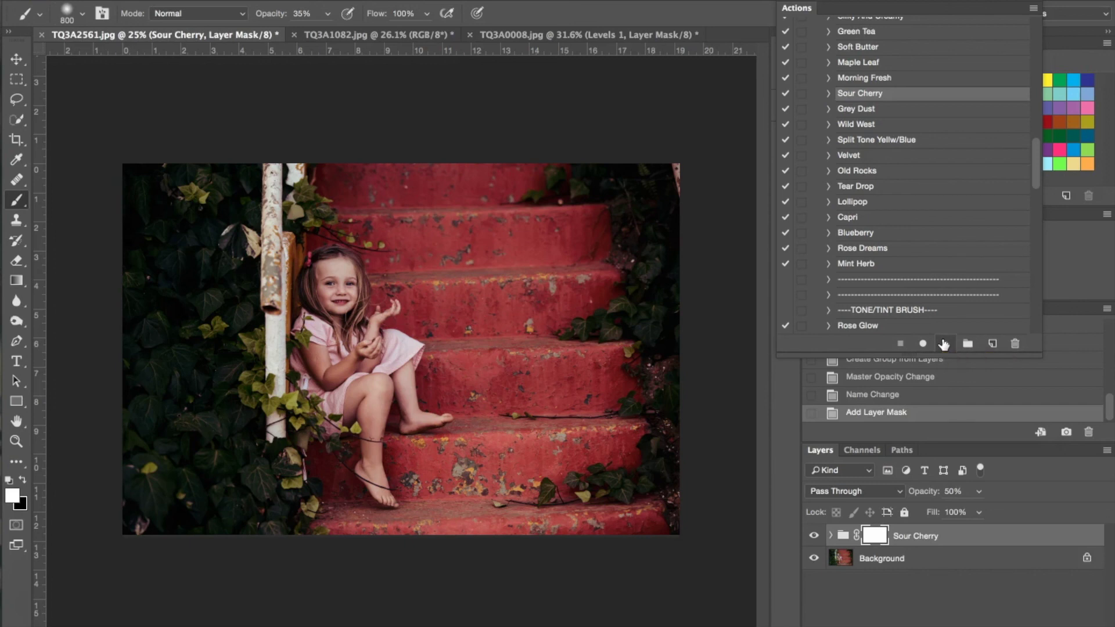
pyautogui.click(962, 494)
pyautogui.write('9')
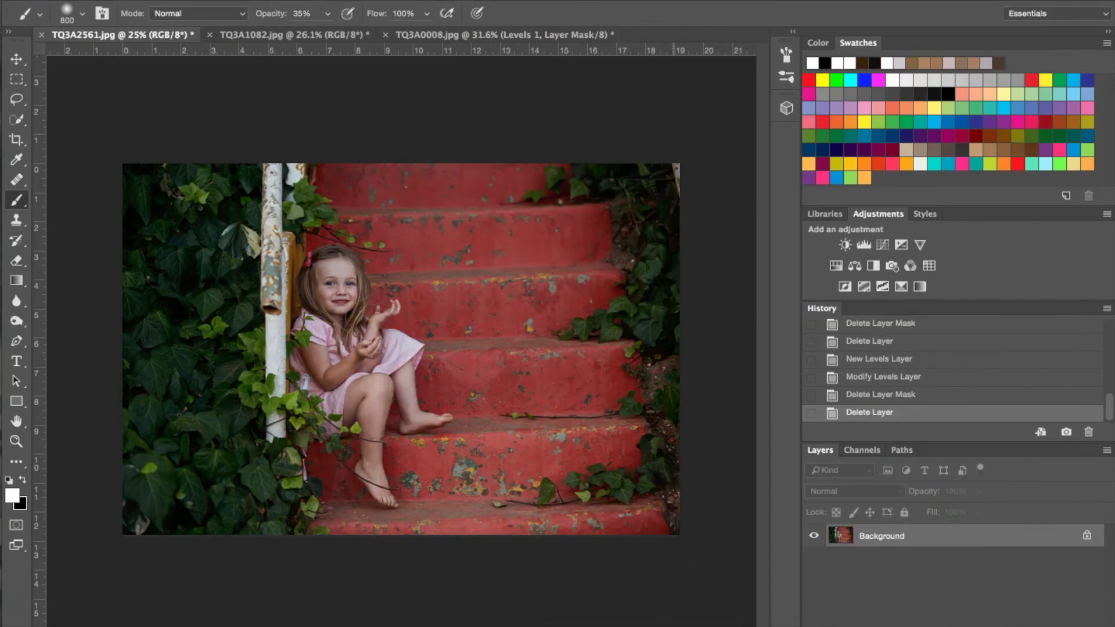
# - Add a Levels adjustment layer and paint its mask black over the girl's face with a 300 px brush, raising brush opacity from 35% to 58%
pyautogui.click(1070, 619)
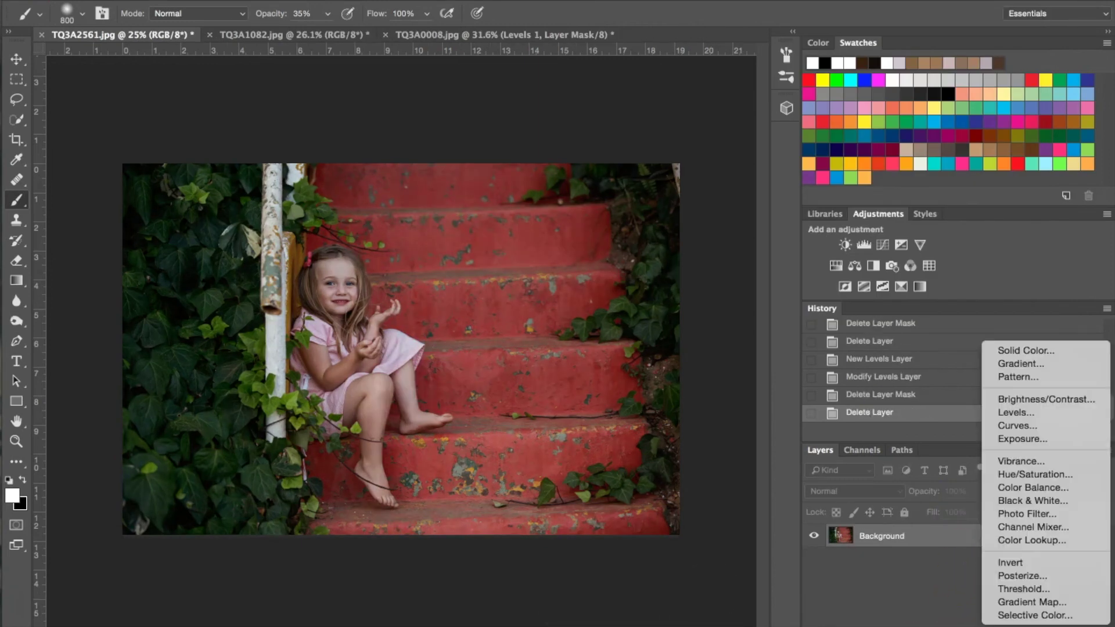
pyautogui.click(1017, 413)
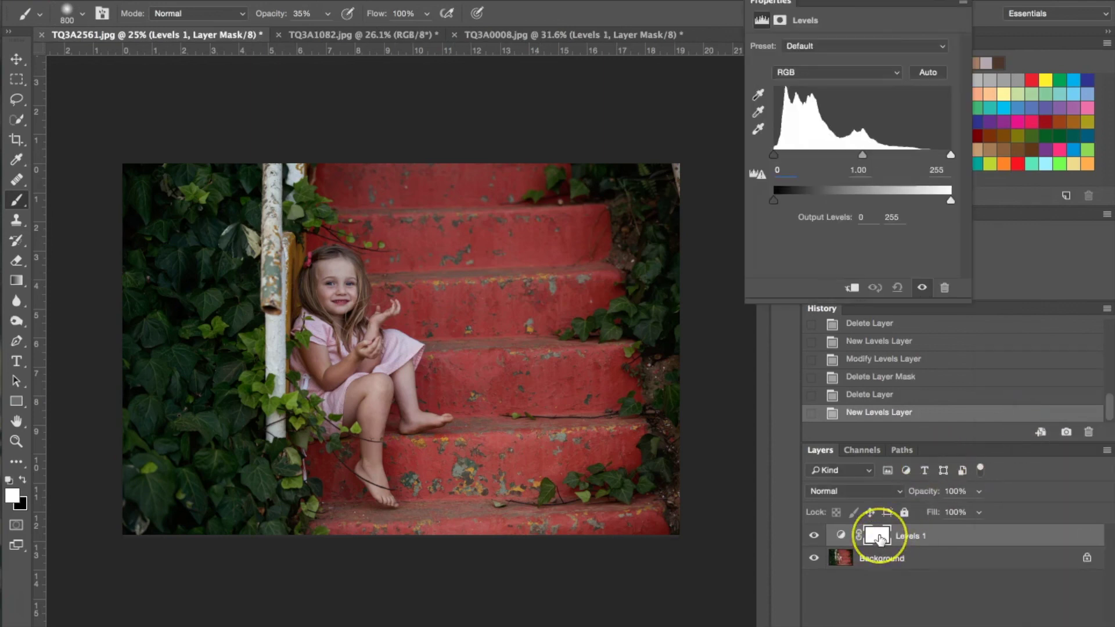
pyautogui.click(879, 537)
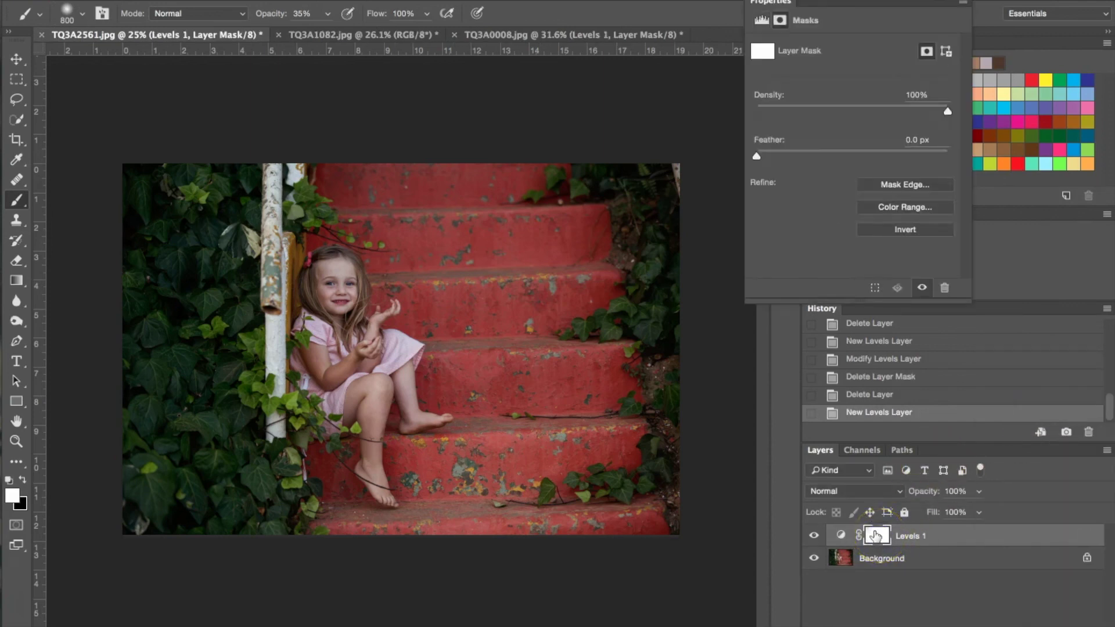
pyautogui.click(22, 480)
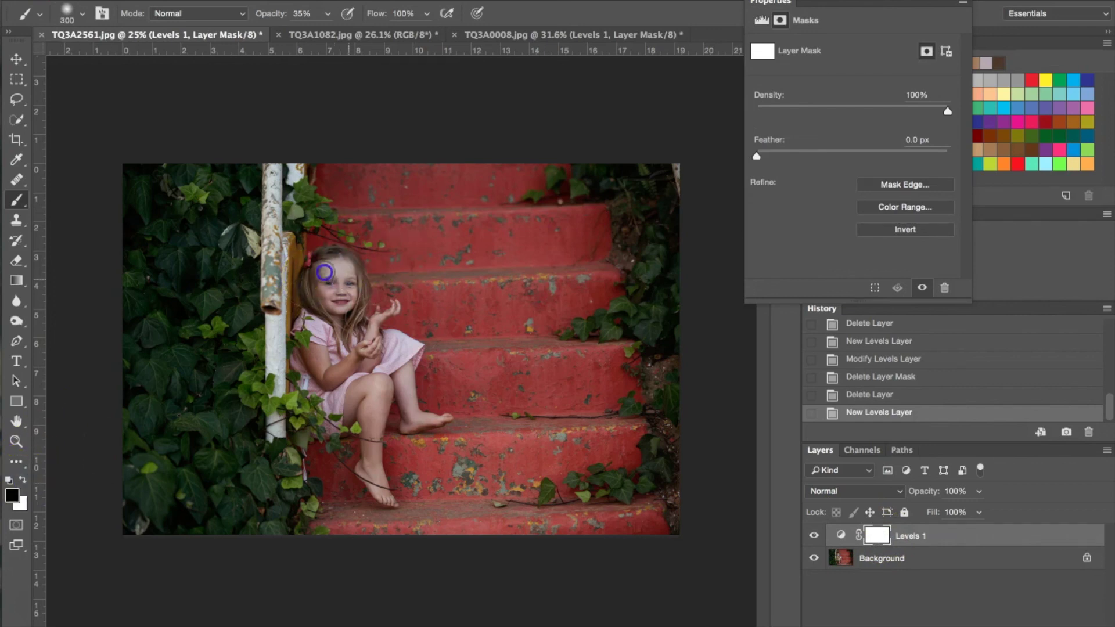
pyautogui.click(337, 314)
pyautogui.click(328, 13)
pyautogui.moveTo(340, 33); pyautogui.dragTo(344, 33)
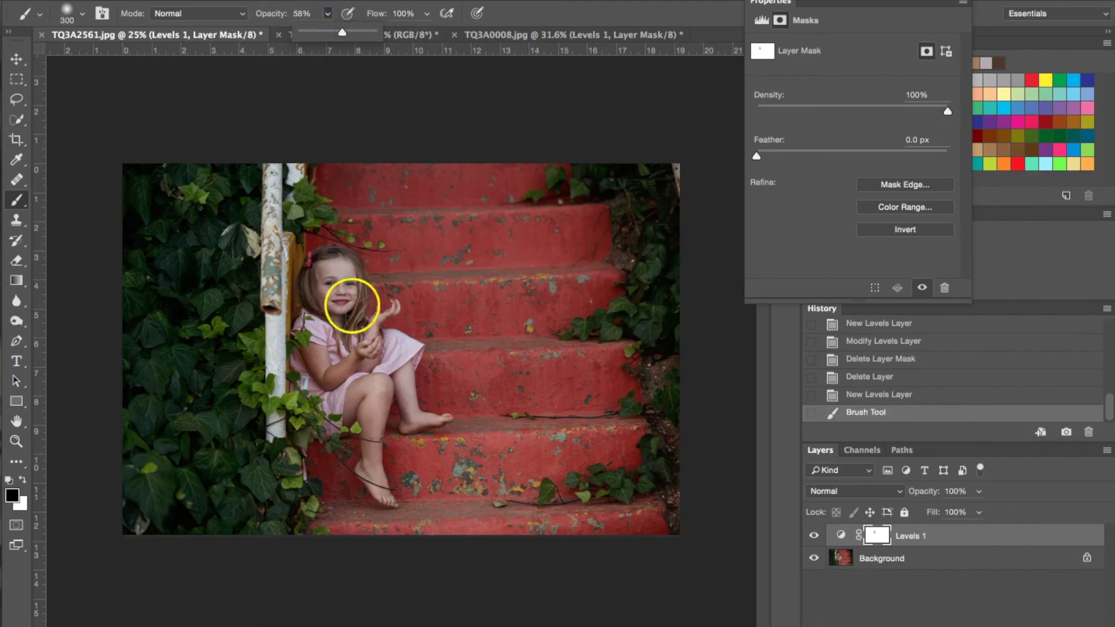
pyautogui.click(341, 269)
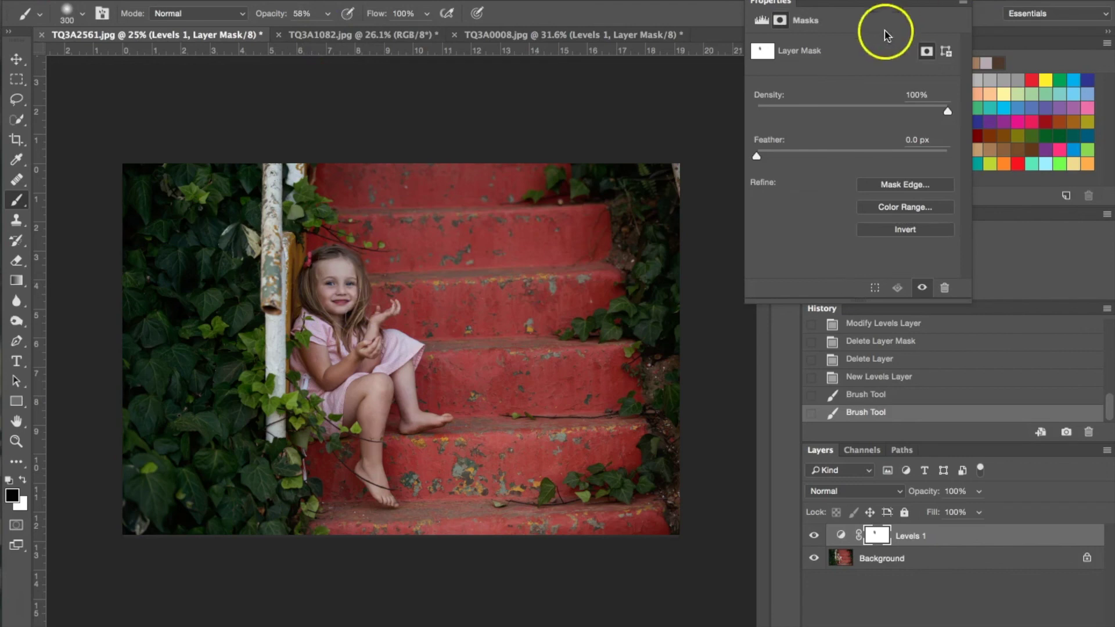
# - Brighten the photo by lowering the white input level of the Levels 1 adjustment, and close its settings
pyautogui.click(762, 20)
pyautogui.click(780, 20)
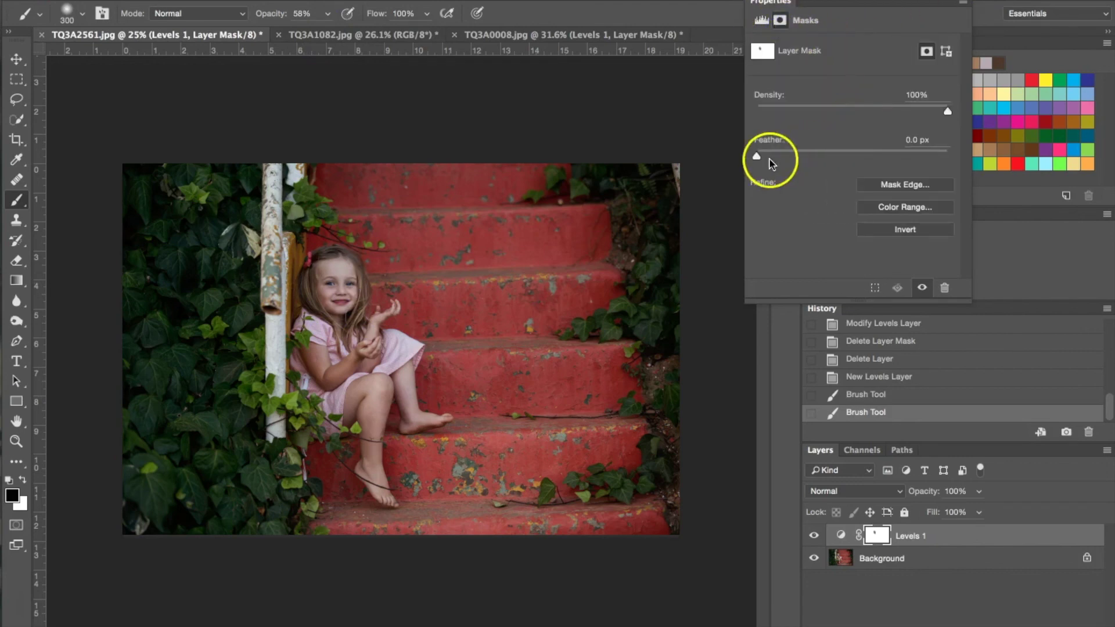
pyautogui.click(761, 21)
pyautogui.moveTo(951, 155); pyautogui.dragTo(927, 157)
pyautogui.click(578, 178)
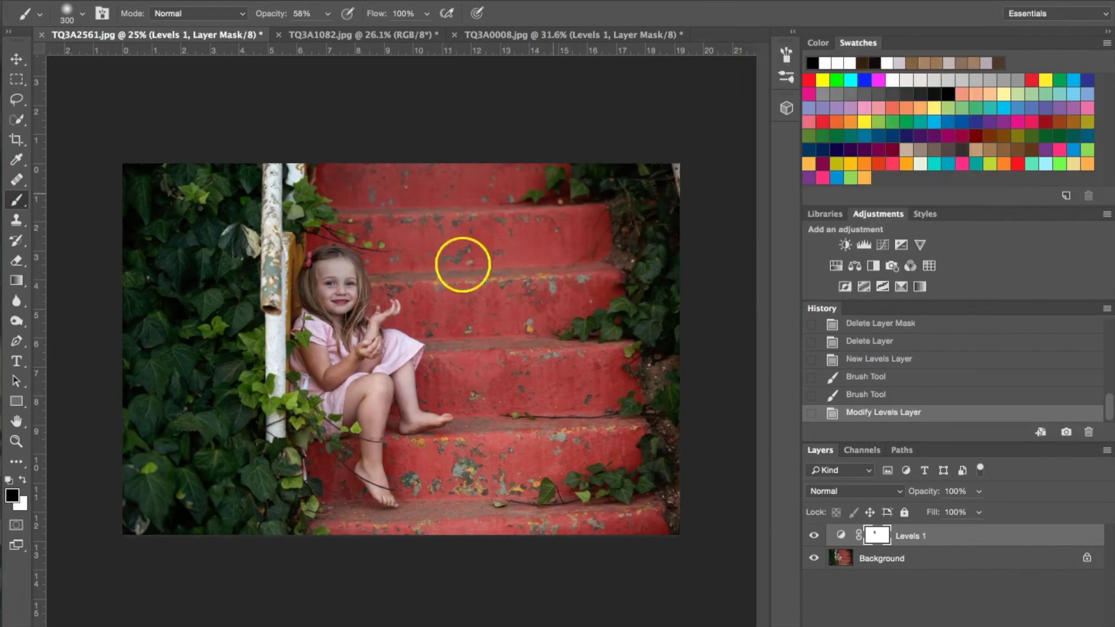
# - Paint black over the girl's body on the Levels 1 mask at 58% opacity, and brush part of the brightening back in with white
pyautogui.moveTo(395, 353)
pyautogui.mouseDown()
pyautogui.moveTo(375, 380)
pyautogui.moveTo(389, 410)
pyautogui.moveTo(370, 434)
pyautogui.moveTo(365, 394)
pyautogui.moveTo(394, 360)
pyautogui.mouseUp()
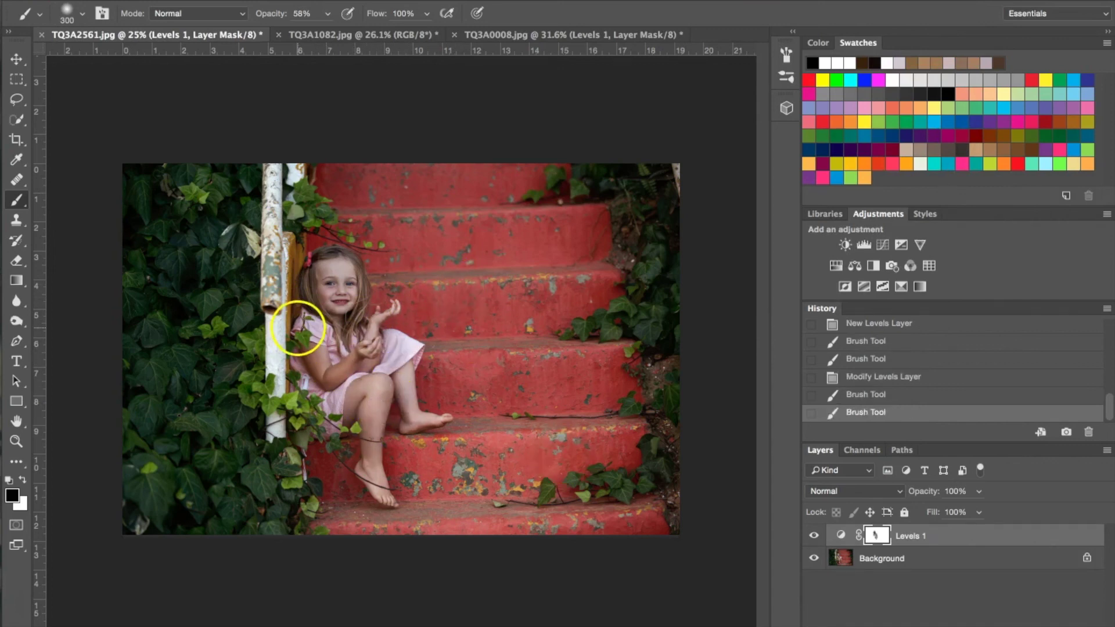
pyautogui.click(22, 479)
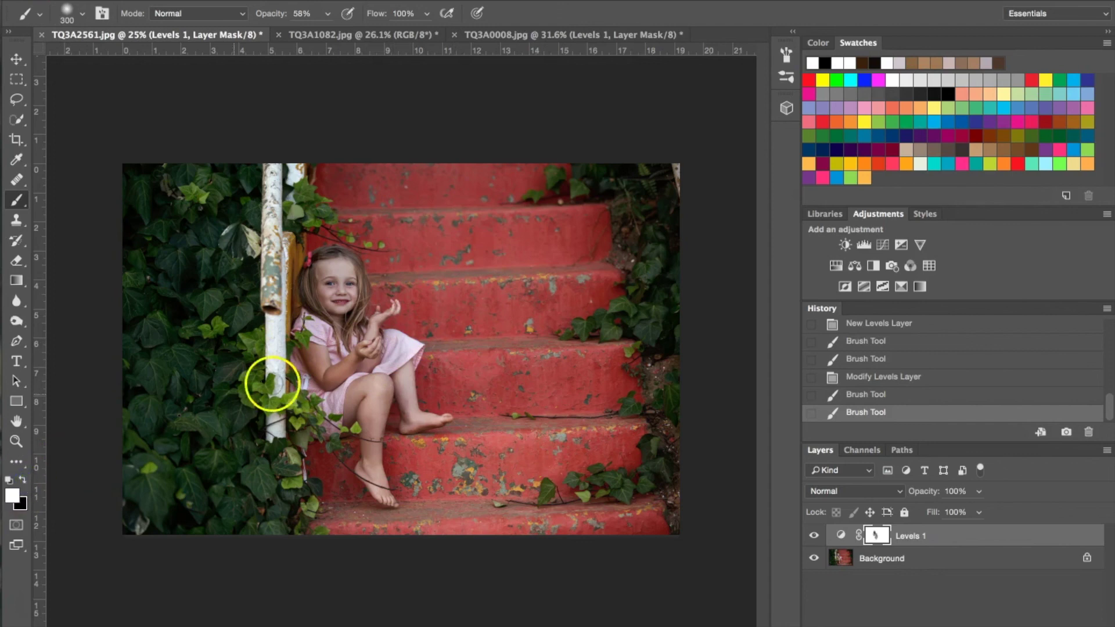
pyautogui.moveTo(308, 293)
pyautogui.mouseDown()
pyautogui.moveTo(334, 287)
pyautogui.moveTo(317, 292)
pyautogui.moveTo(334, 303)
pyautogui.moveTo(334, 385)
pyautogui.moveTo(381, 333)
pyautogui.moveTo(379, 395)
pyautogui.moveTo(360, 416)
pyautogui.moveTo(374, 408)
pyautogui.moveTo(375, 450)
pyautogui.moveTo(422, 411)
pyautogui.moveTo(406, 388)
pyautogui.mouseUp()
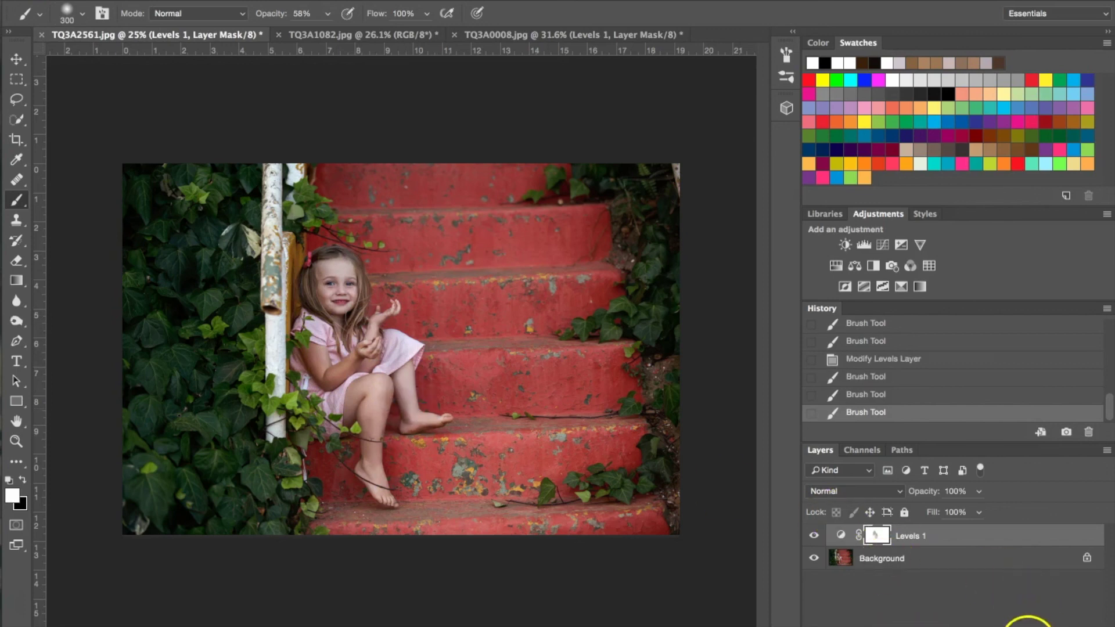
# - Flatten the Levels 1 layer into the Background and place the original photo's viewer window beside the edited photo for comparison
pyautogui.rightClick(923, 561)
pyautogui.click(966, 609)
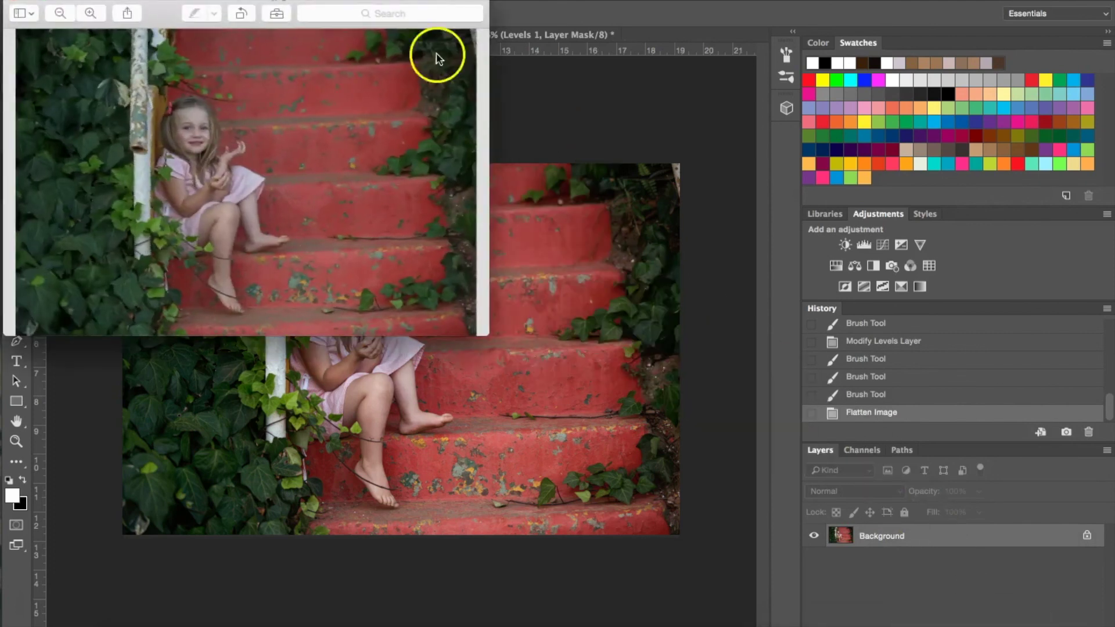
pyautogui.moveTo(358, 6); pyautogui.dragTo(961, 5)
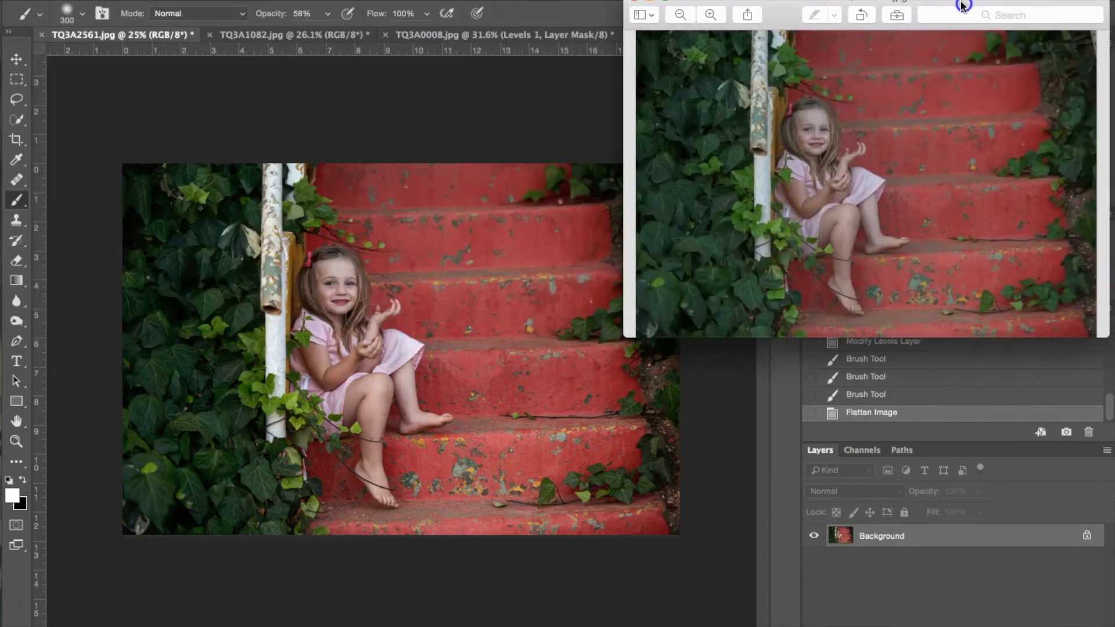